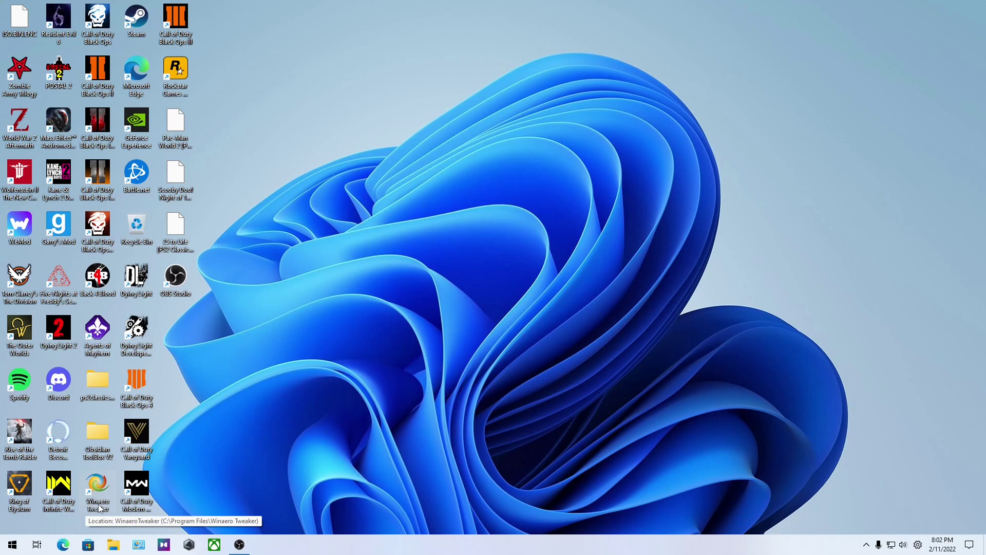
{"action": "left_click", "coordinate": [12, 544]}
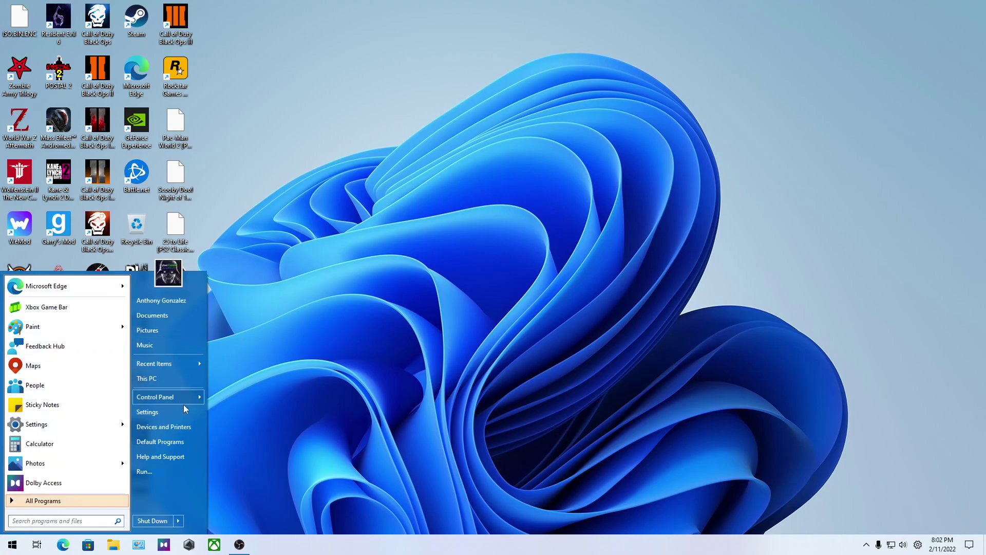
{"action": "left_click", "coordinate": [12, 544]}
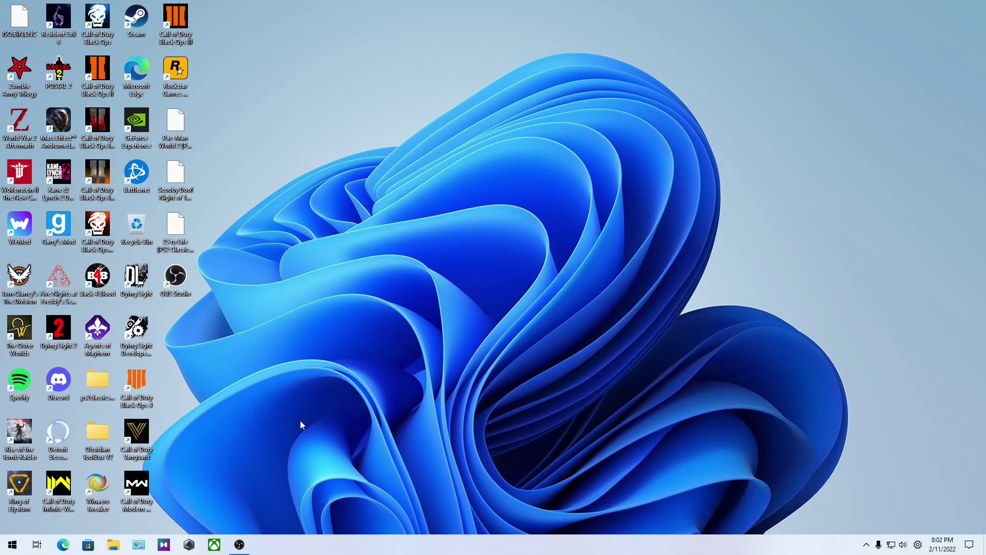
Step: Switch to Microsoft Edge, search the web for "open shell", and go to the Open-Shell-Menu website on open-shell.github.io
{"action": "left_click", "coordinate": [62, 545]}
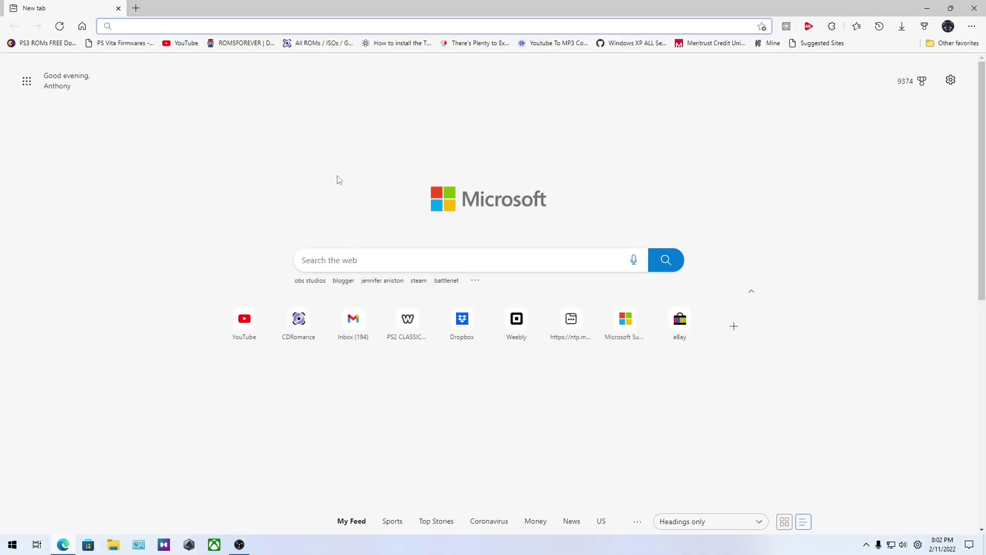
{"action": "left_click", "coordinate": [334, 29]}
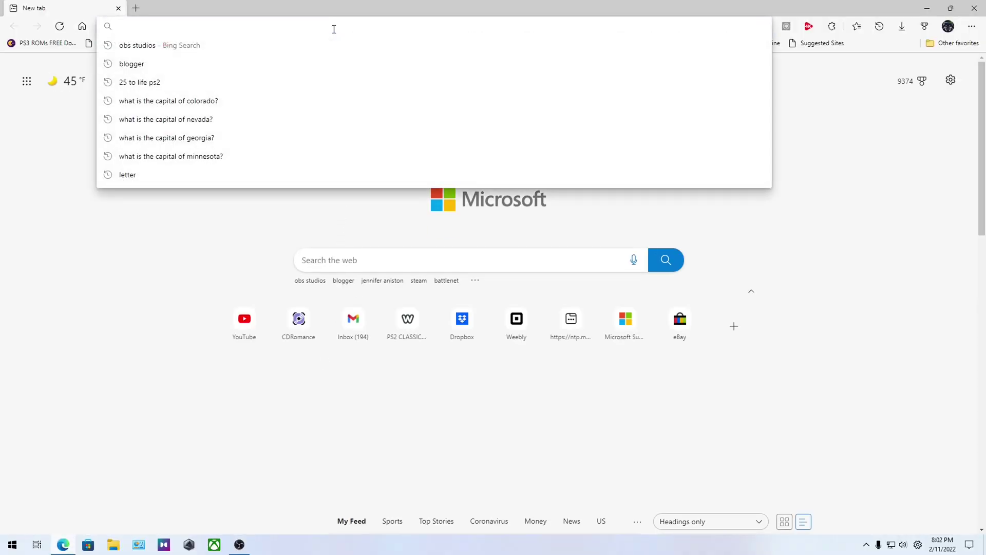
{"action": "type", "text": "open shell"}
{"action": "key", "text": "Return"}
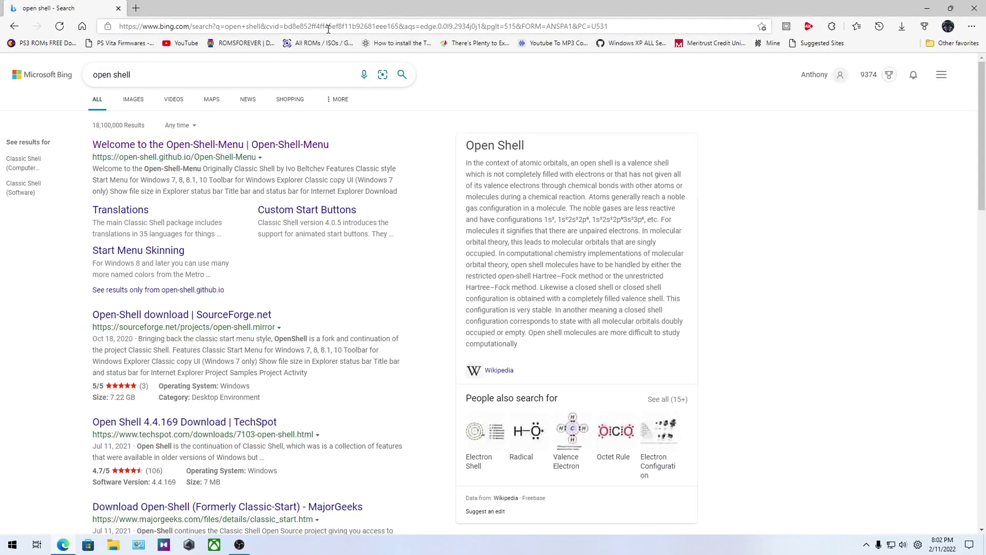
{"action": "left_click", "coordinate": [251, 144]}
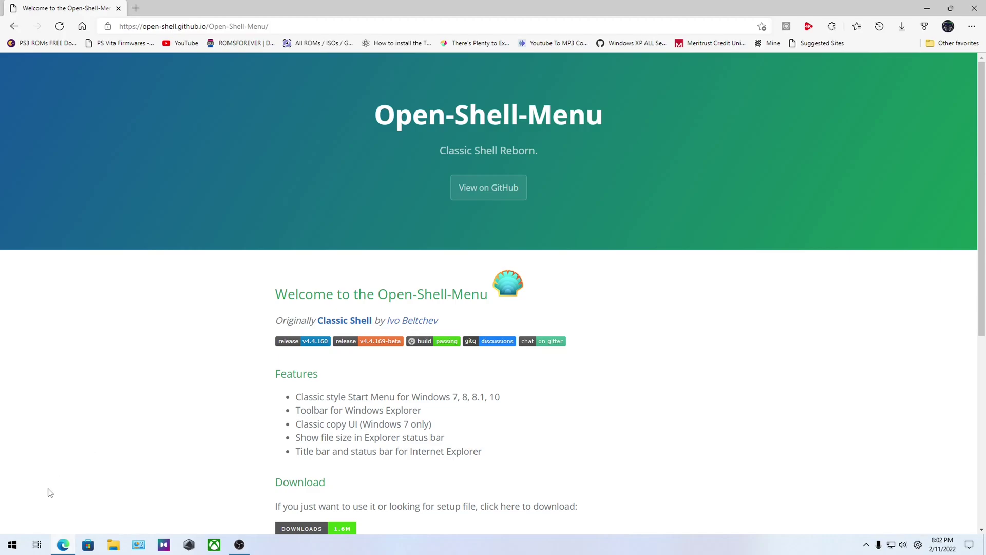
{"action": "left_click", "coordinate": [12, 545]}
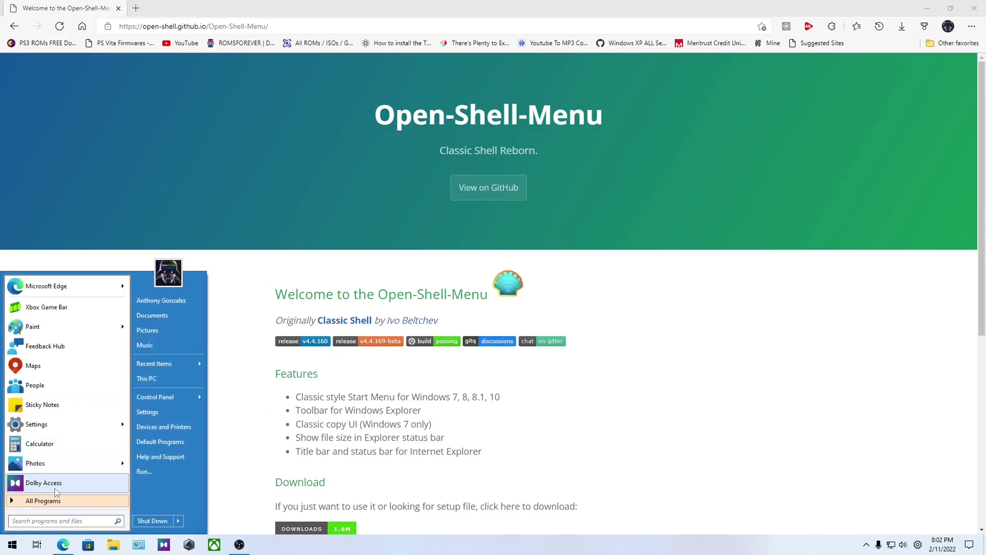
{"action": "left_click", "coordinate": [319, 208]}
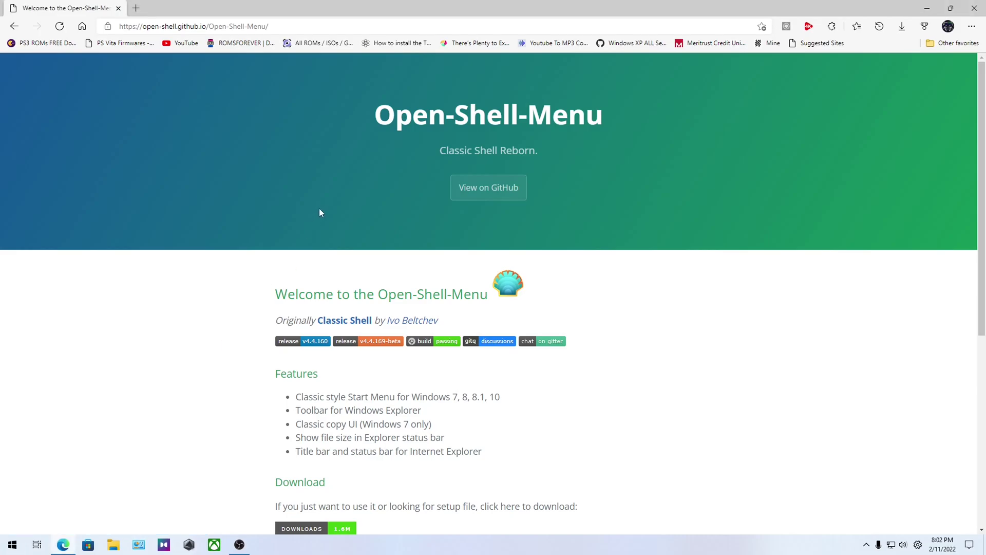
Step: Go to the latest 4.4.160 release on the Open-Shell GitHub repository and download OpenShellSetup_4_4_160.exe
{"action": "scroll", "coordinate": [305, 221], "scroll_direction": "down", "scroll_amount": 3}
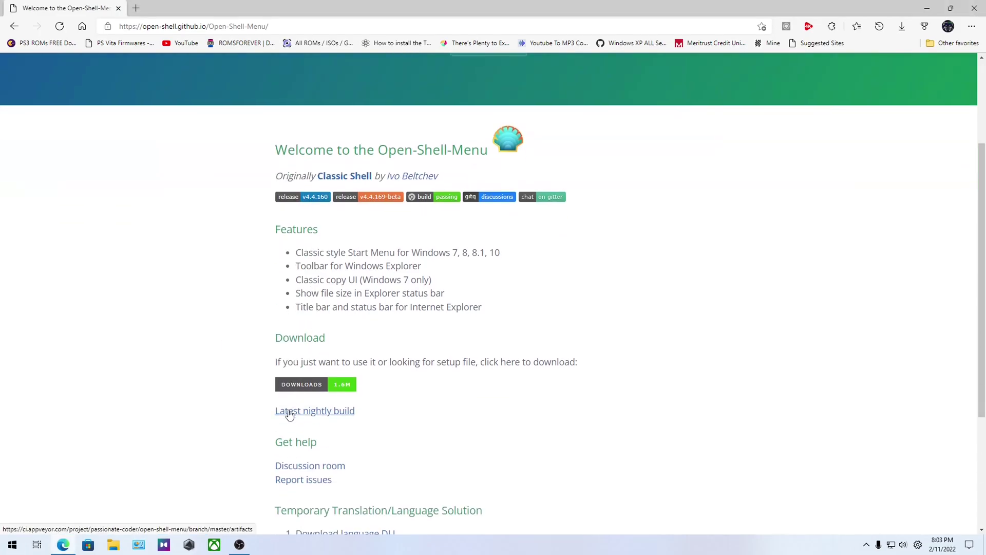
{"action": "left_click", "coordinate": [303, 388]}
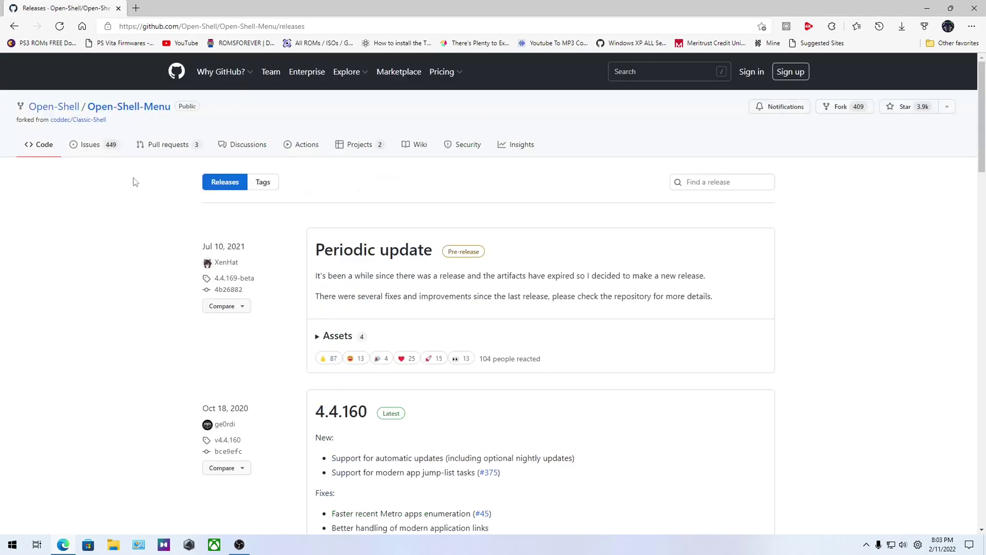
{"action": "left_click", "coordinate": [42, 153]}
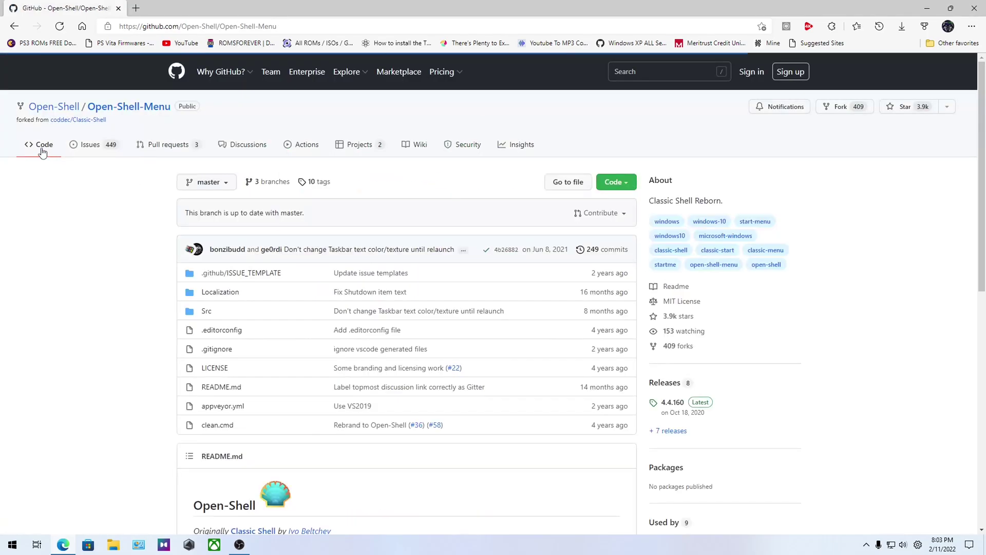
{"action": "left_click", "coordinate": [685, 406]}
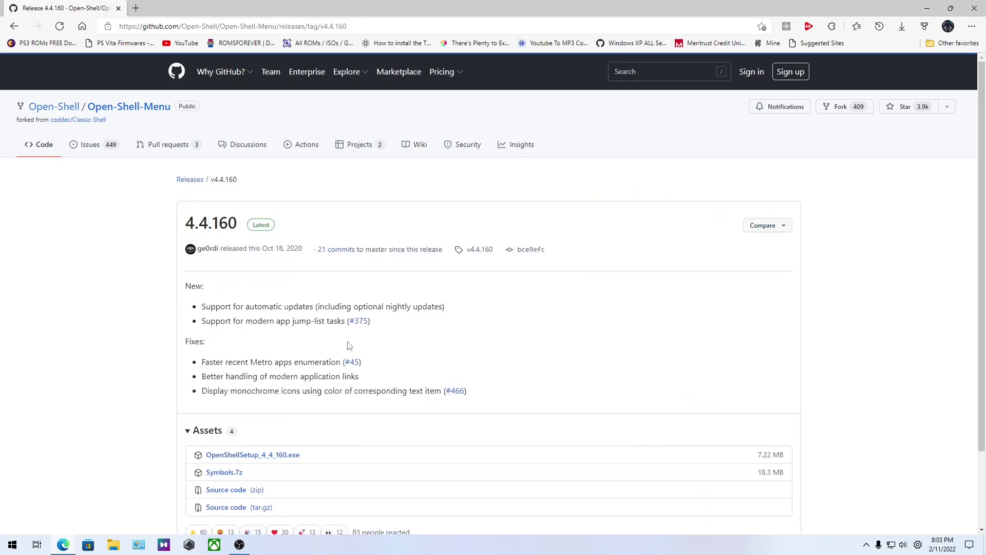
{"action": "scroll", "coordinate": [247, 390], "scroll_direction": "down", "scroll_amount": 1}
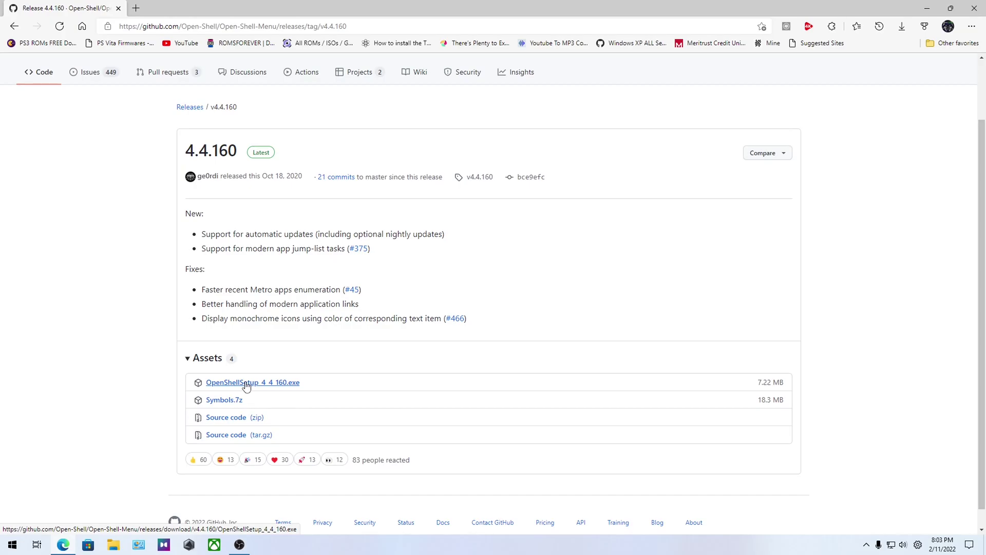
{"action": "left_click", "coordinate": [246, 386]}
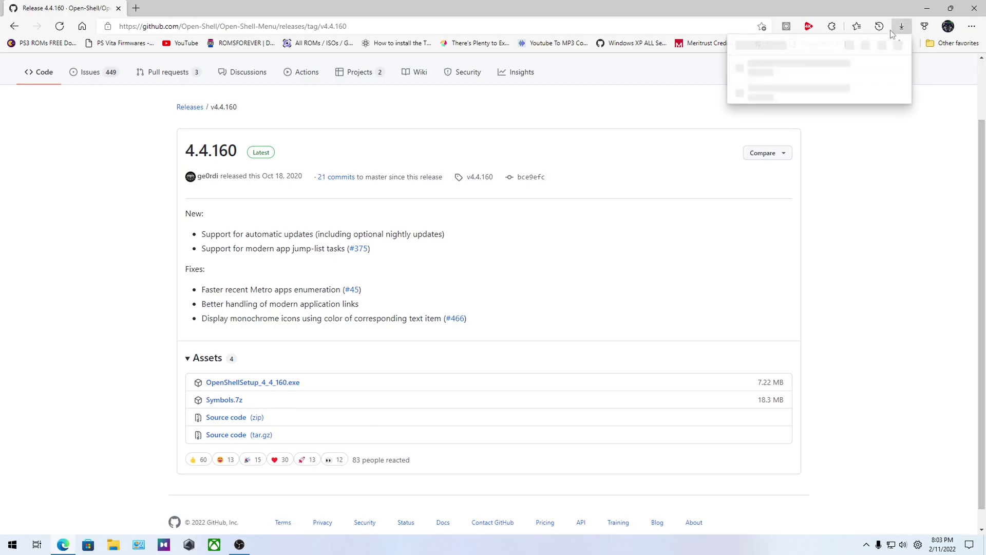
Step: Run the downloaded Open-Shell installer, repair the existing installation, and finish the setup wizard
{"action": "left_click", "coordinate": [761, 71]}
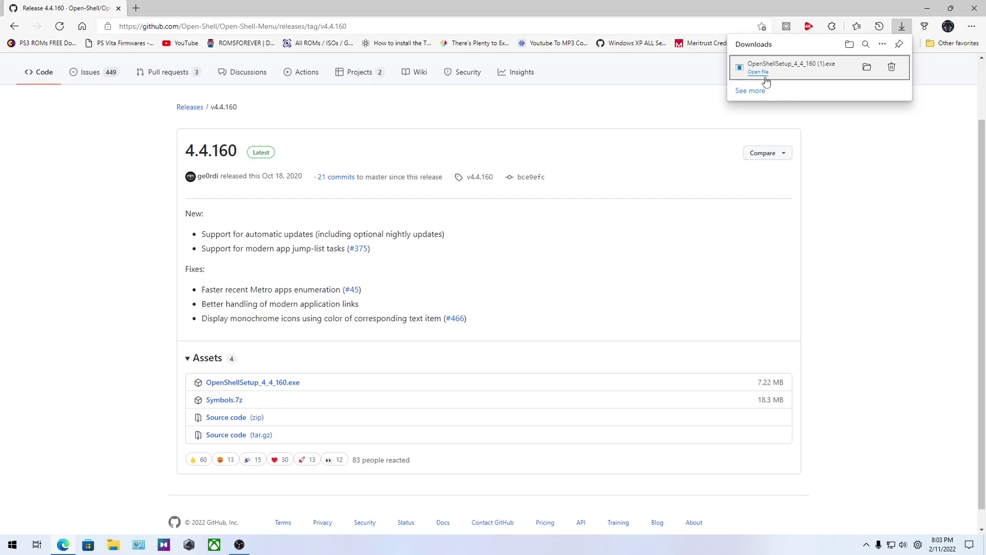
{"action": "left_click", "coordinate": [547, 352]}
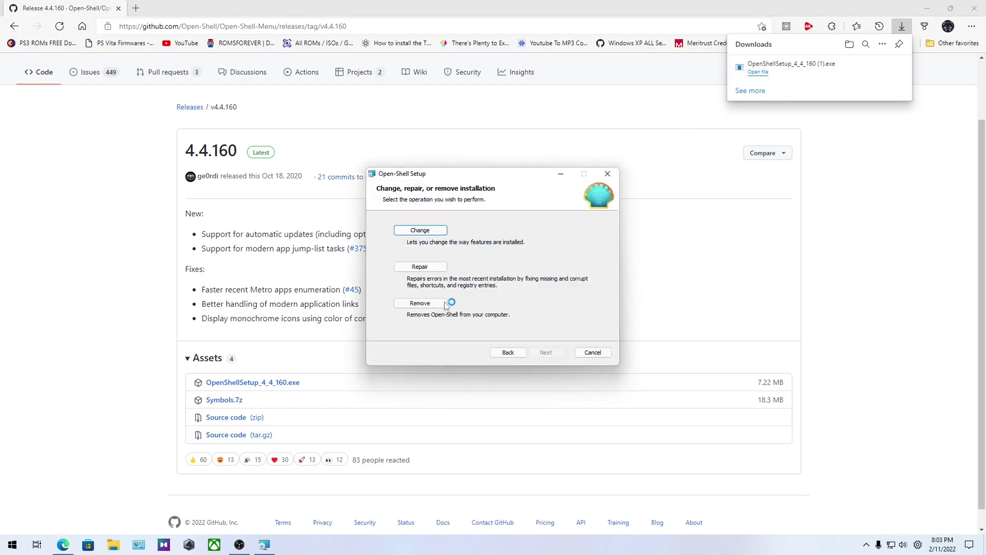
{"action": "left_click", "coordinate": [432, 266]}
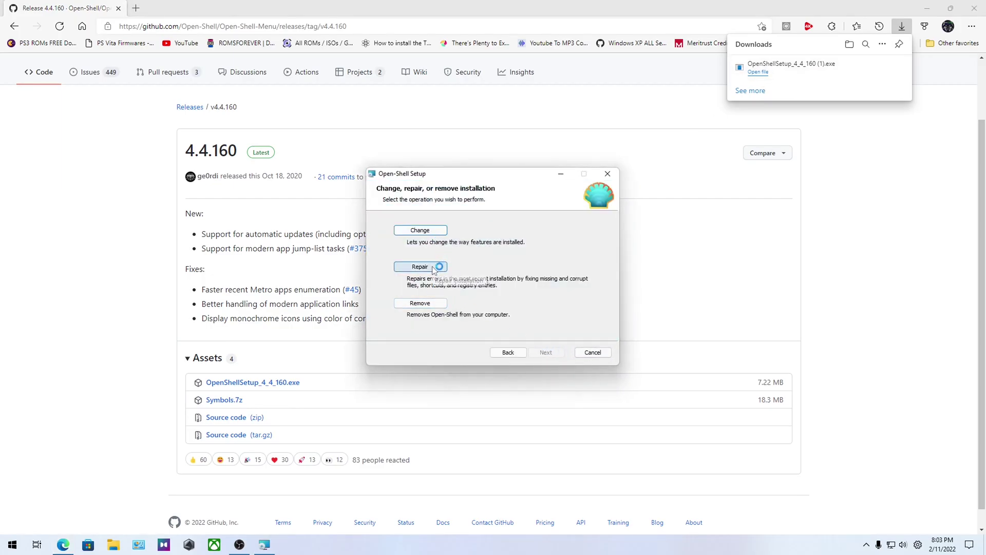
{"action": "left_click", "coordinate": [548, 353]}
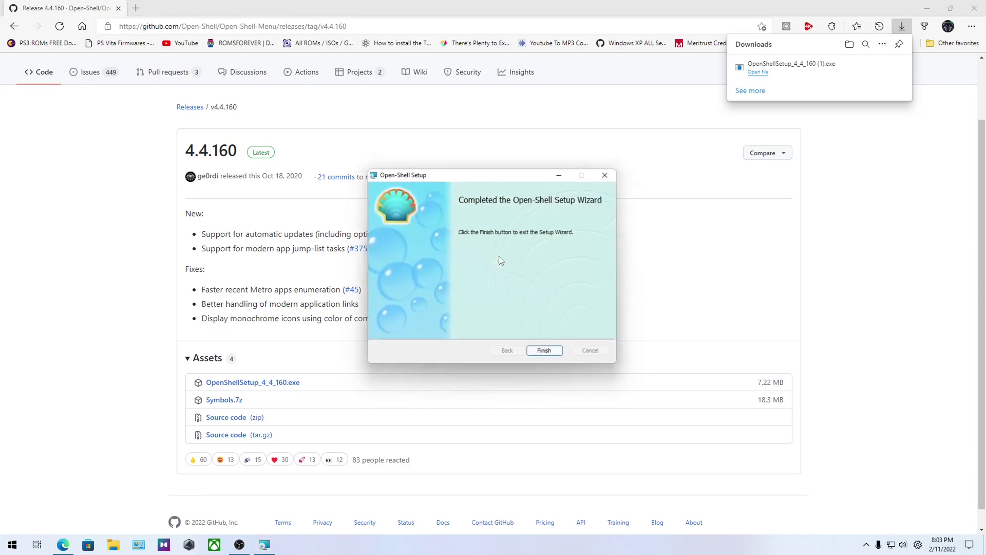
{"action": "left_click", "coordinate": [545, 352]}
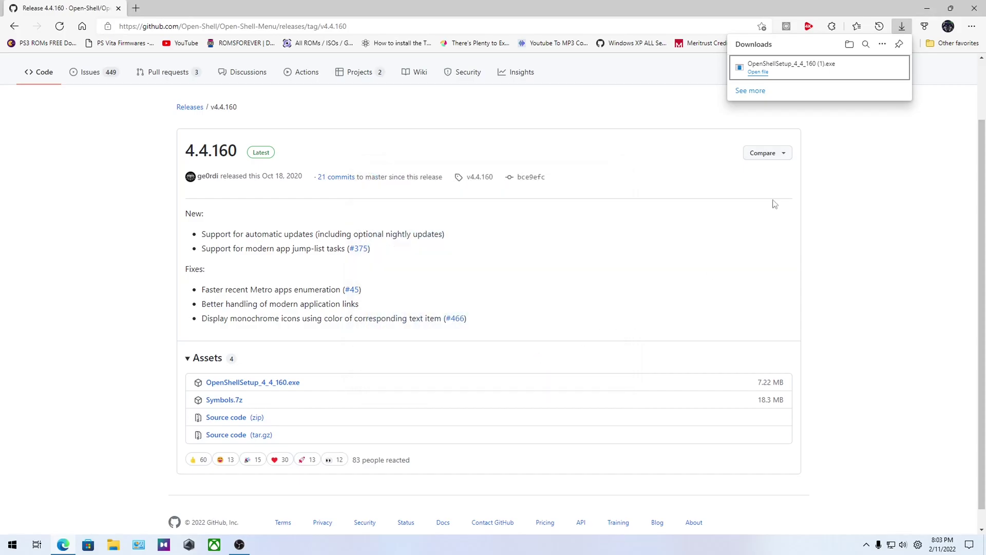
Step: Minimize the browser and test the Start menu by opening and closing it several times
{"action": "left_click", "coordinate": [936, 5]}
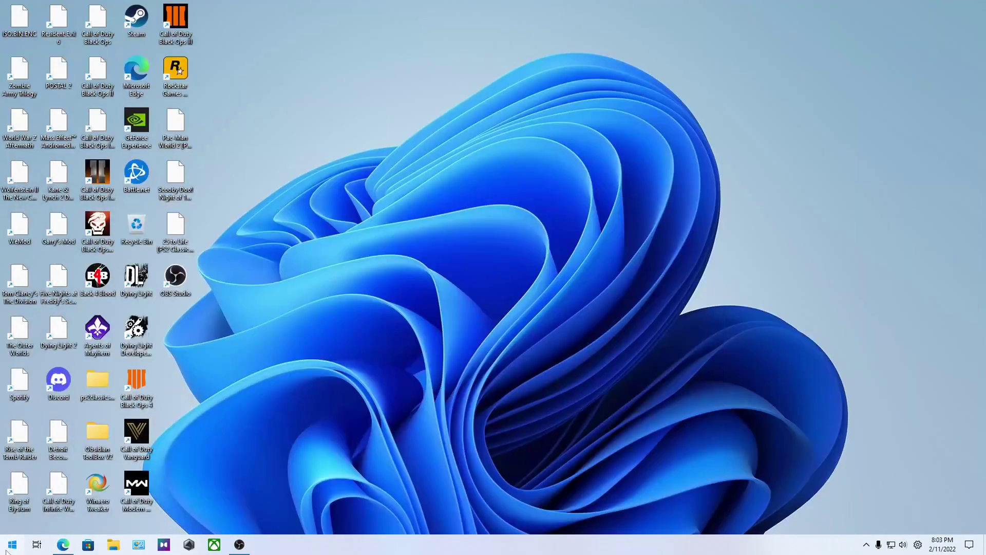
{"action": "left_click", "coordinate": [7, 547]}
{"action": "left_click", "coordinate": [6, 550]}
{"action": "left_click", "coordinate": [6, 550]}
{"action": "left_click", "coordinate": [6, 550]}
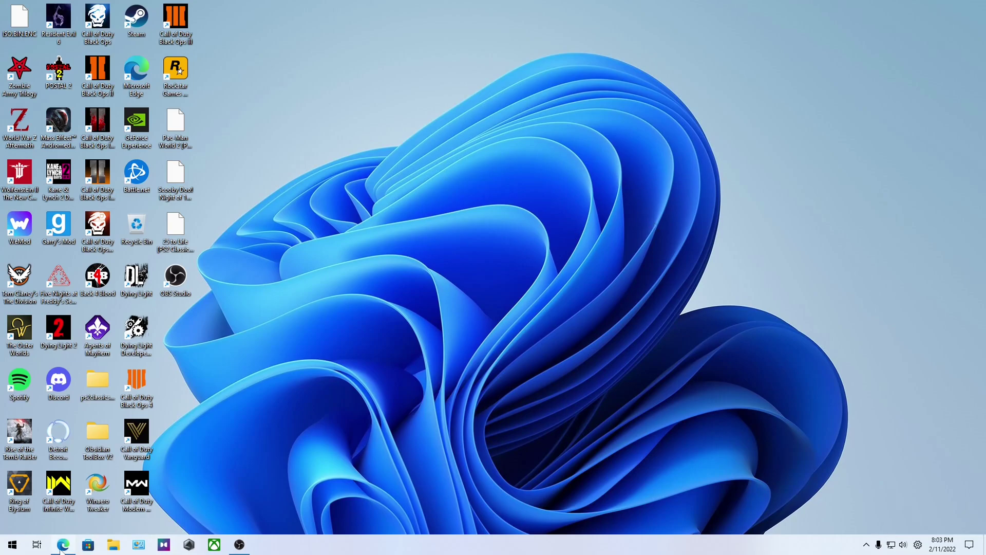
{"action": "left_click", "coordinate": [13, 546]}
{"action": "left_click", "coordinate": [12, 546]}
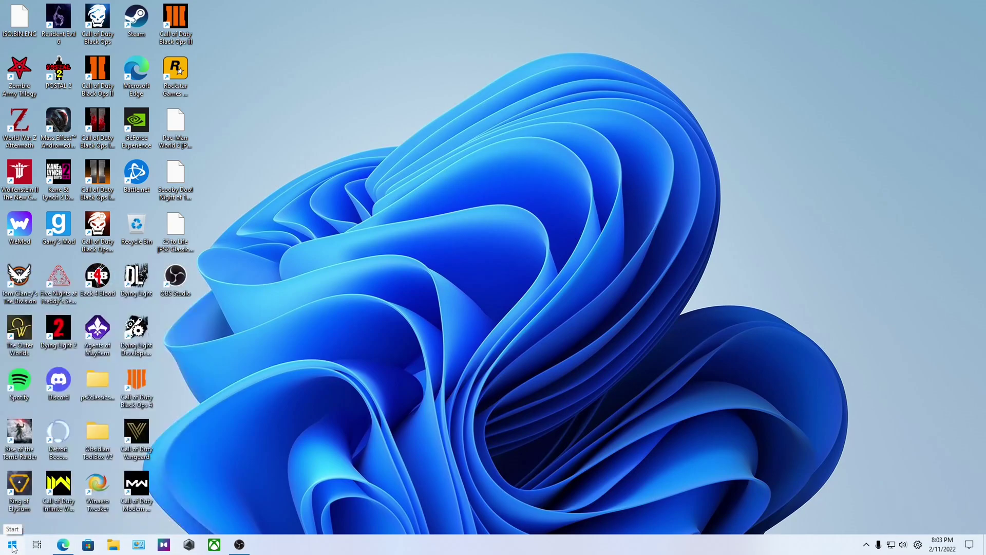
Step: Return to Edge, search for "winaearo tweaker" in a new tab, and go to the winaerotweaker.com website
{"action": "left_click", "coordinate": [61, 547]}
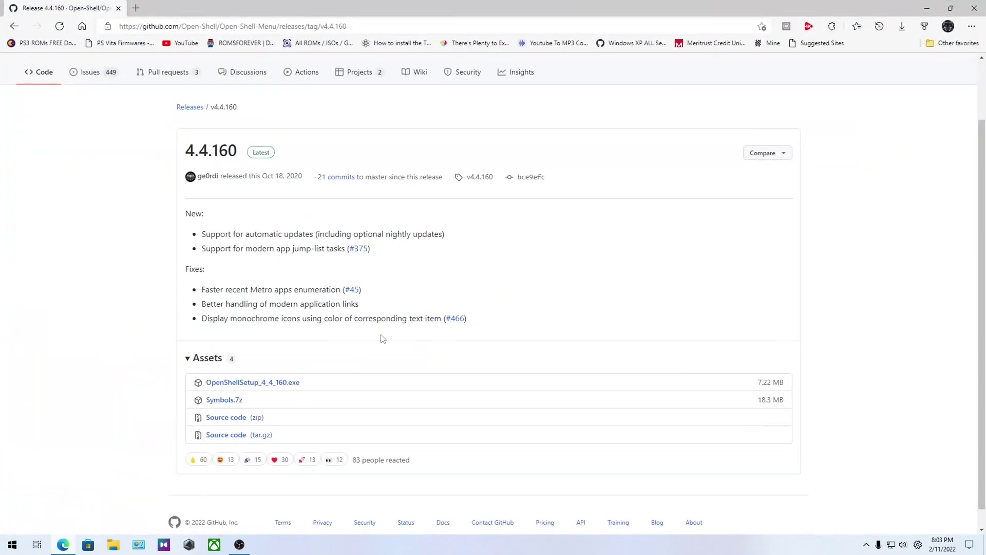
{"action": "left_click", "coordinate": [136, 8]}
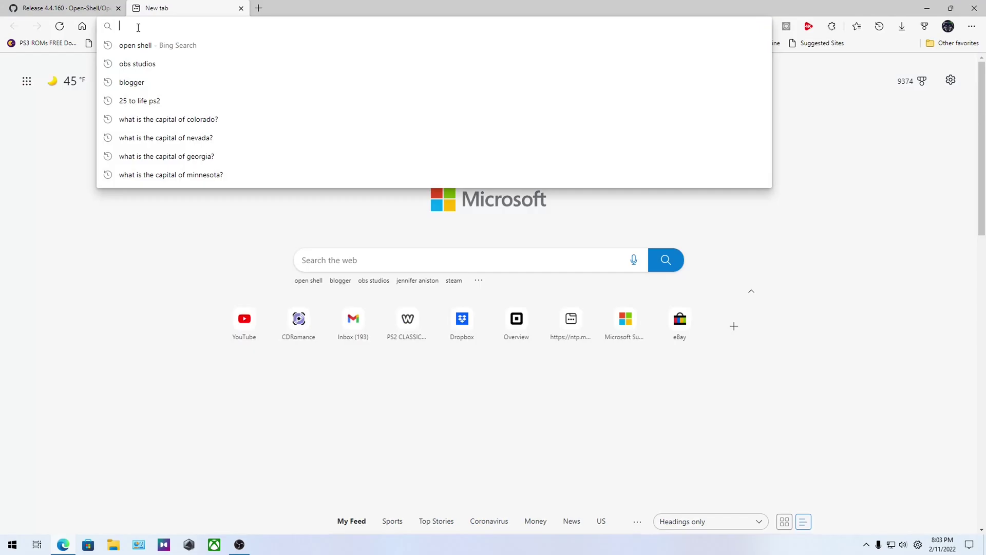
{"action": "type", "text": "winae"}
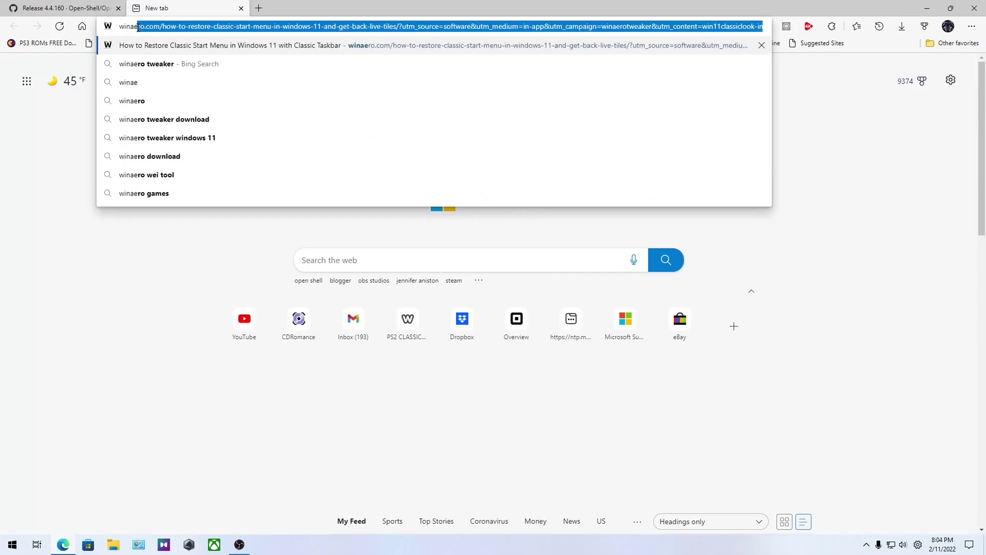
{"action": "type", "text": "aro t"}
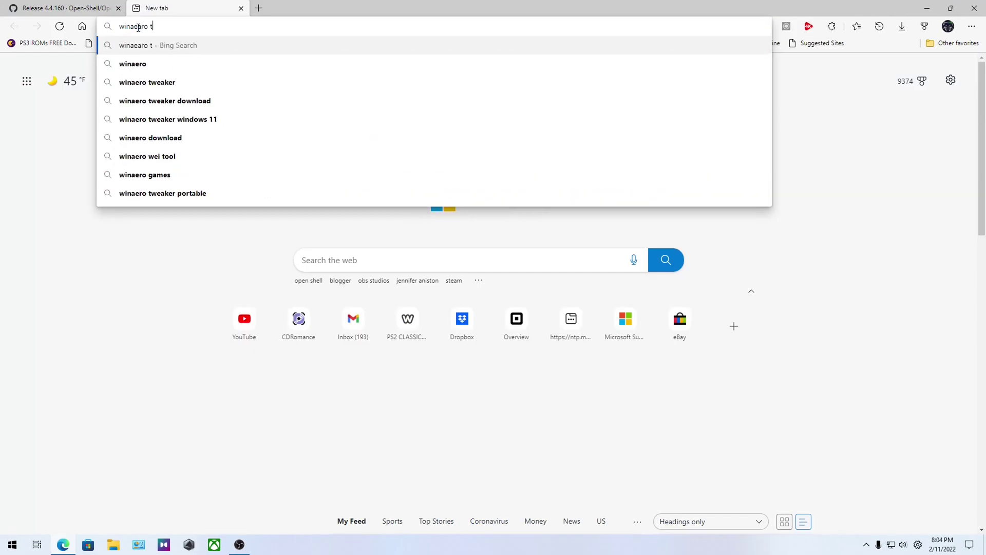
{"action": "type", "text": "weaker"}
{"action": "key", "text": "Return"}
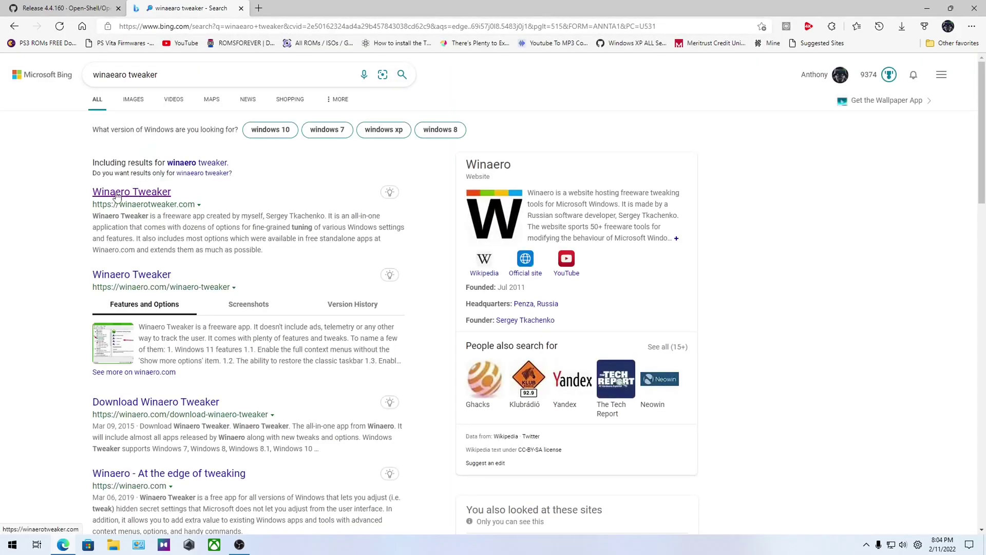
{"action": "left_click", "coordinate": [149, 200]}
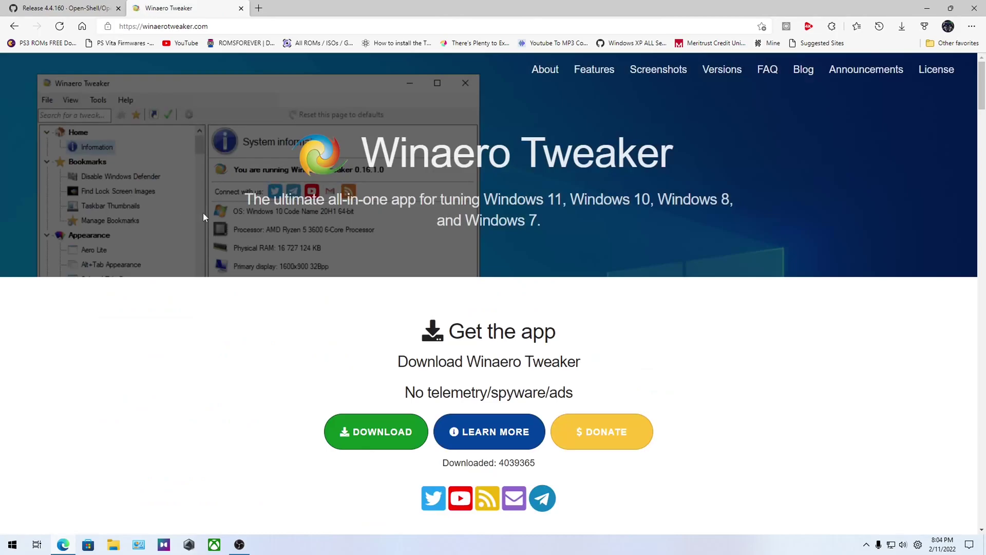
Step: Download the Winaero Tweaker zip, extract WinaeroTweaker-1.33.0.0-setup.exe into the Downloads folder, and close the folder window
{"action": "left_click", "coordinate": [358, 434]}
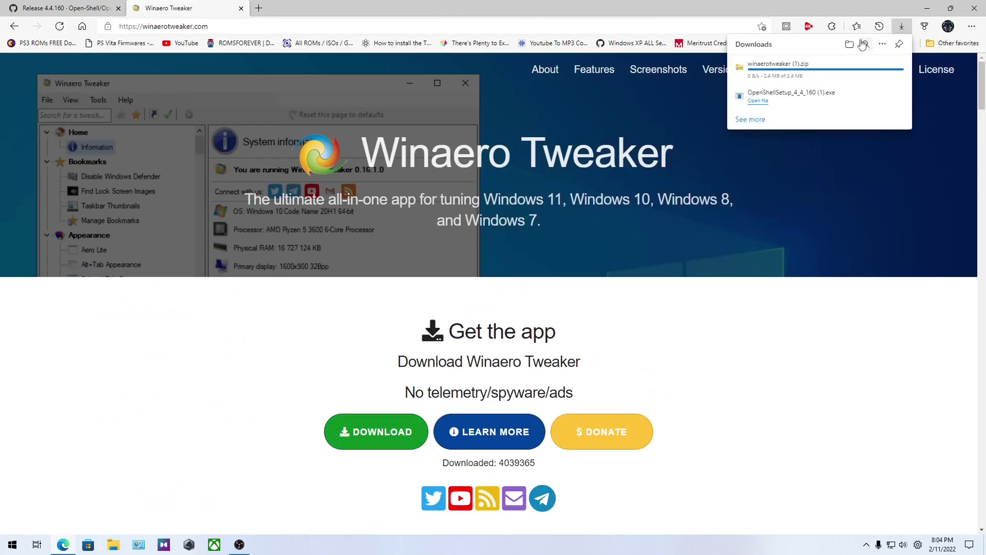
{"action": "left_click", "coordinate": [809, 76]}
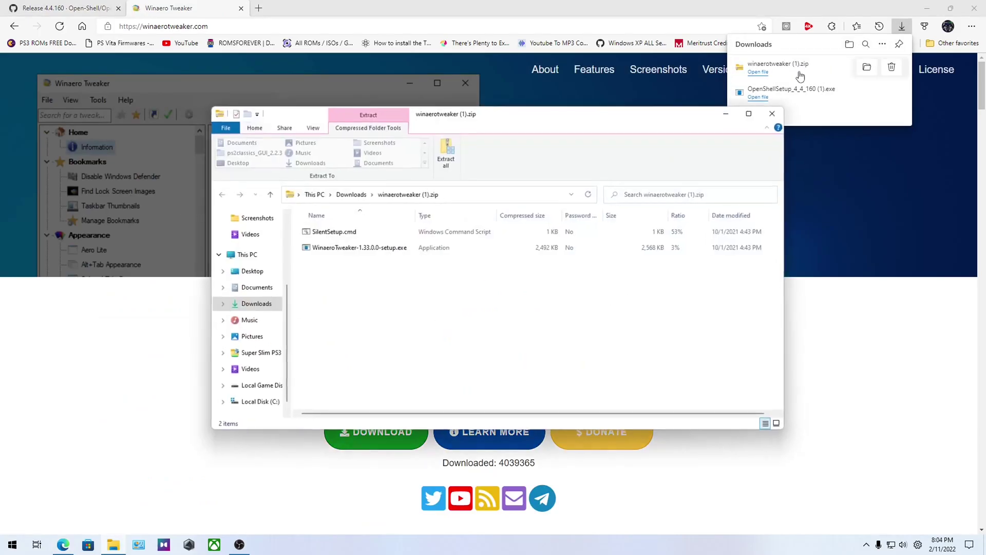
{"action": "left_click_drag", "start_coordinate": [331, 251], "coordinate": [359, 199]}
{"action": "left_click", "coordinate": [359, 199]}
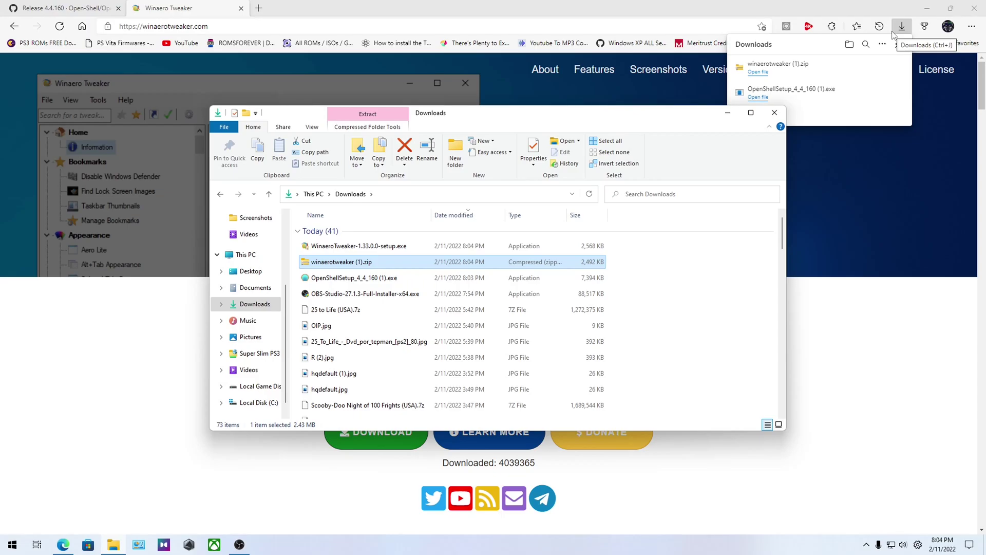
{"action": "left_click", "coordinate": [773, 119]}
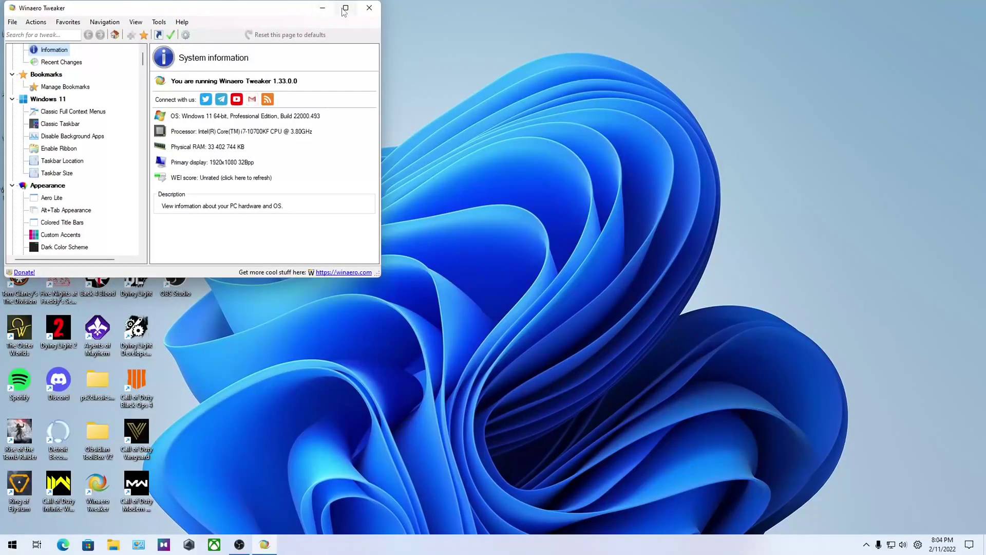
Step: Maximize the Winaero Tweaker window and show the Classic Full Context Menus settings for Windows 11
{"action": "left_click", "coordinate": [346, 9]}
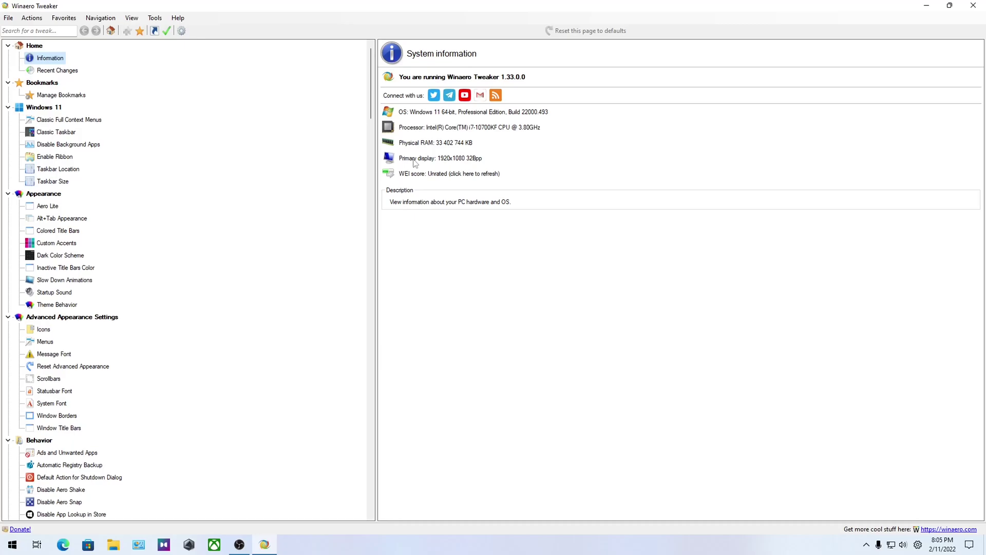
{"action": "left_click", "coordinate": [176, 18]}
{"action": "mouse_move", "coordinate": [178, 18]}
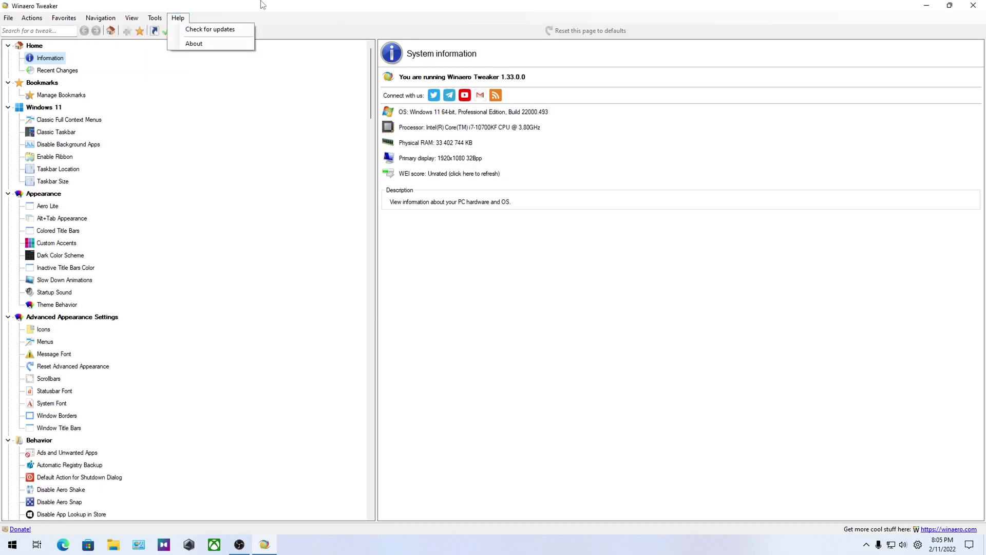
{"action": "left_click", "coordinate": [62, 122]}
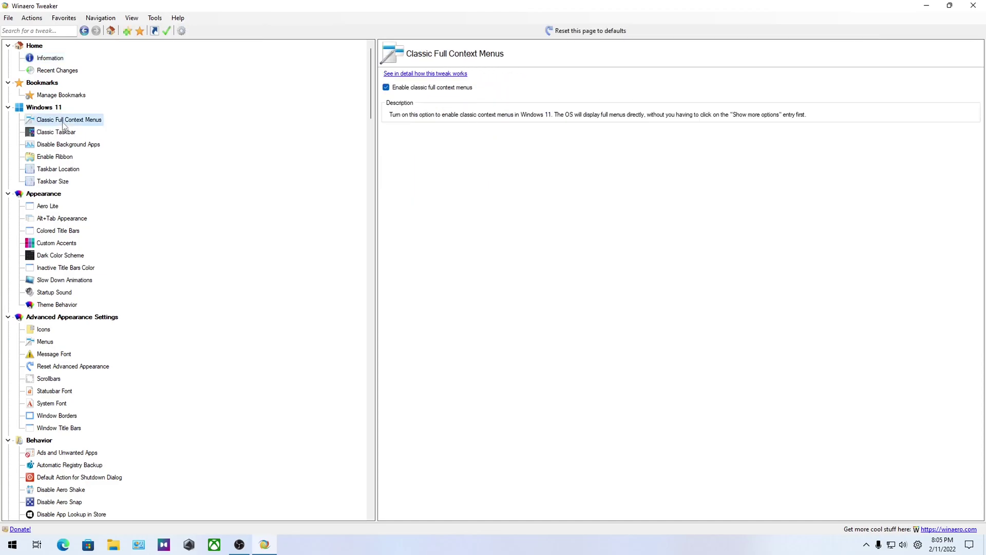
Step: Minimize Winaero Tweaker, check the classic full context menu on the desktop, and dismiss it
{"action": "left_click", "coordinate": [927, 6]}
{"action": "right_click", "coordinate": [479, 100]}
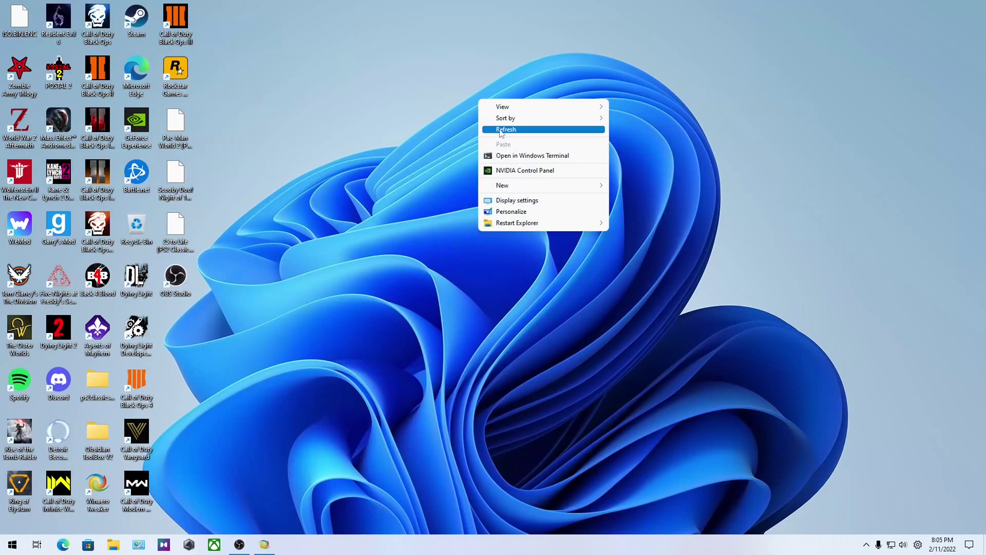
{"action": "mouse_move", "coordinate": [519, 119]}
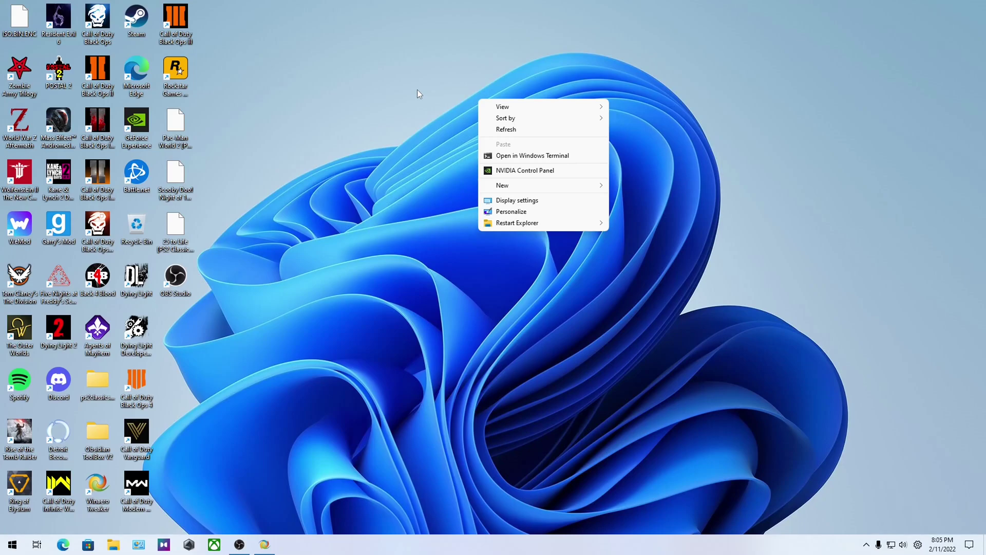
{"action": "left_click", "coordinate": [404, 93]}
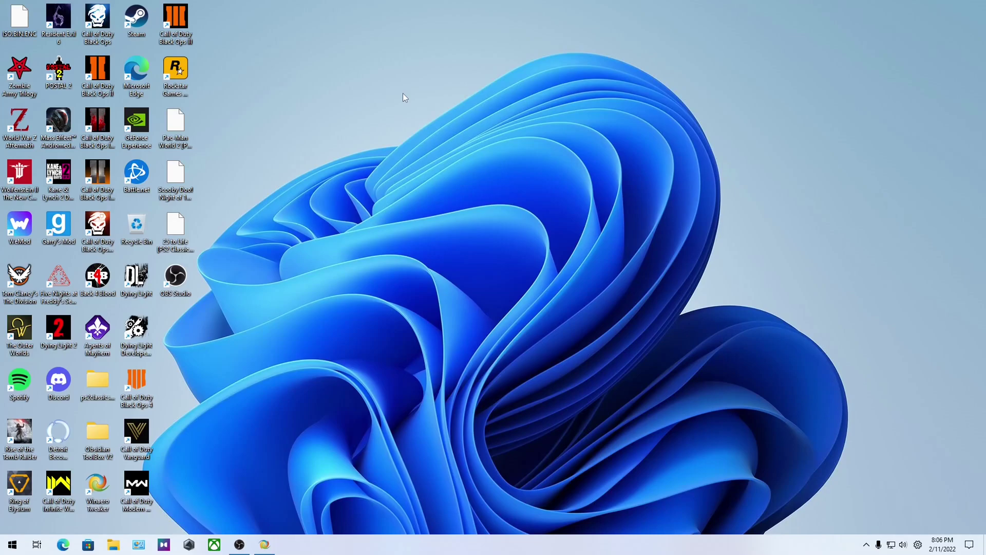
Step: Return to Winaero Tweaker, review the Classic Taskbar page and the Wallpaper Quality page under Desktop and Taskbar, and minimize the window
{"action": "left_click", "coordinate": [264, 544]}
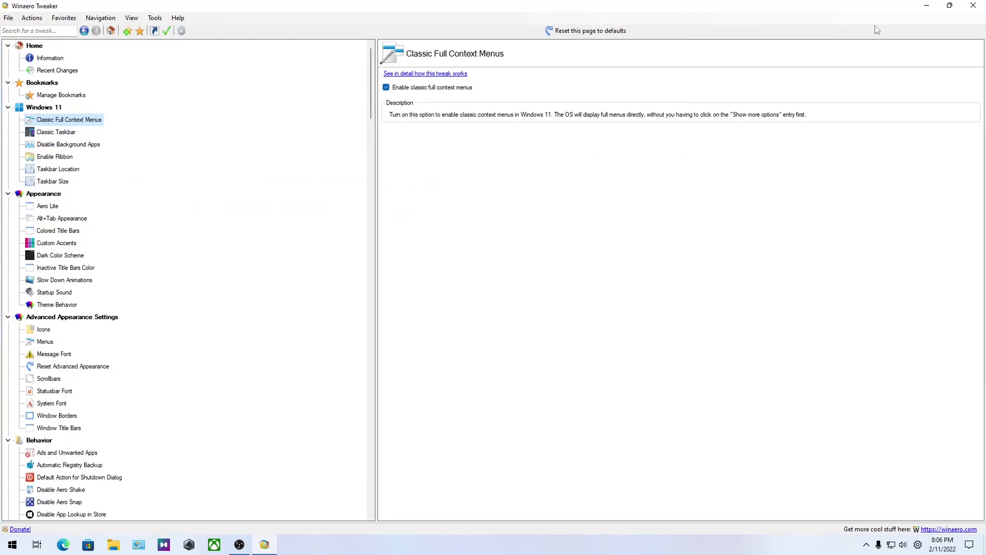
{"action": "left_click", "coordinate": [58, 133]}
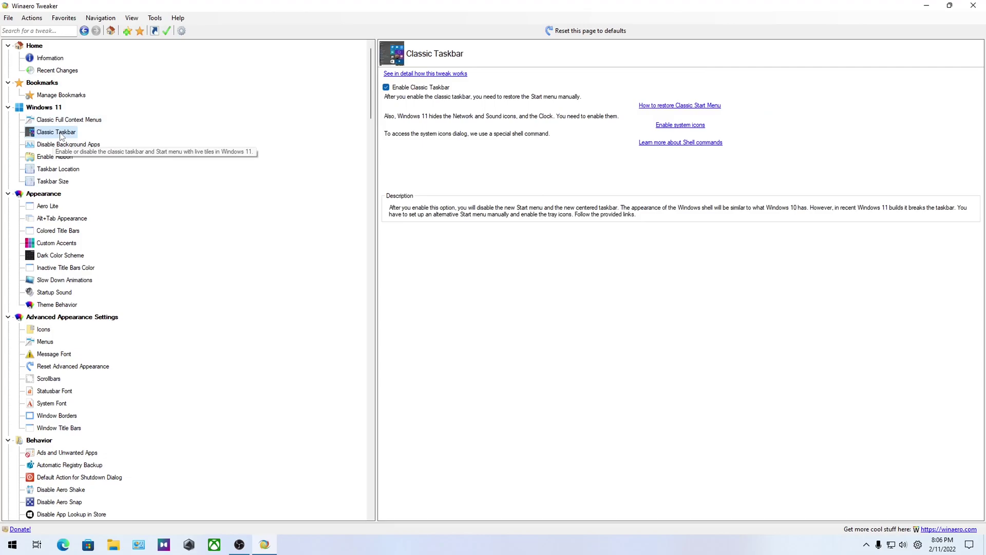
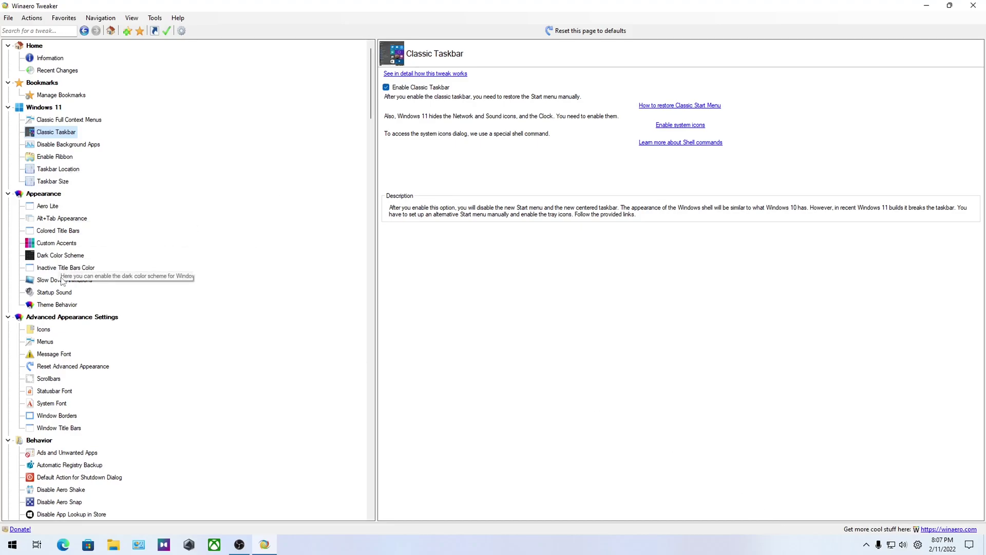
{"action": "scroll", "coordinate": [86, 303], "scroll_direction": "down", "scroll_amount": 3}
{"action": "scroll", "coordinate": [86, 304], "scroll_direction": "down", "scroll_amount": 3}
{"action": "scroll", "coordinate": [72, 297], "scroll_direction": "down", "scroll_amount": 1}
{"action": "scroll", "coordinate": [66, 296], "scroll_direction": "down", "scroll_amount": 11}
{"action": "scroll", "coordinate": [101, 324], "scroll_direction": "down", "scroll_amount": 1}
{"action": "scroll", "coordinate": [100, 321], "scroll_direction": "down", "scroll_amount": 9}
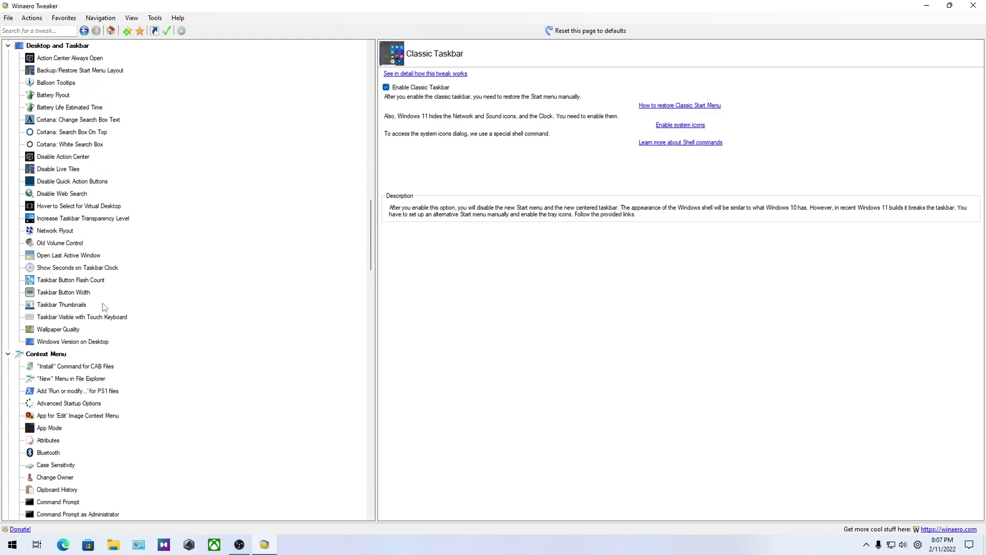
{"action": "left_click", "coordinate": [72, 329]}
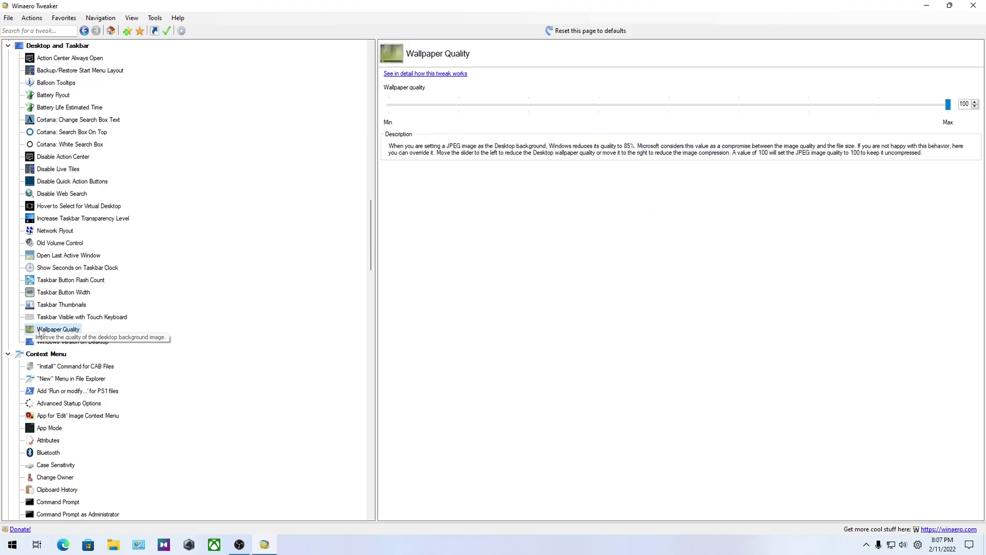
{"action": "scroll", "coordinate": [135, 334], "scroll_direction": "down", "scroll_amount": 3}
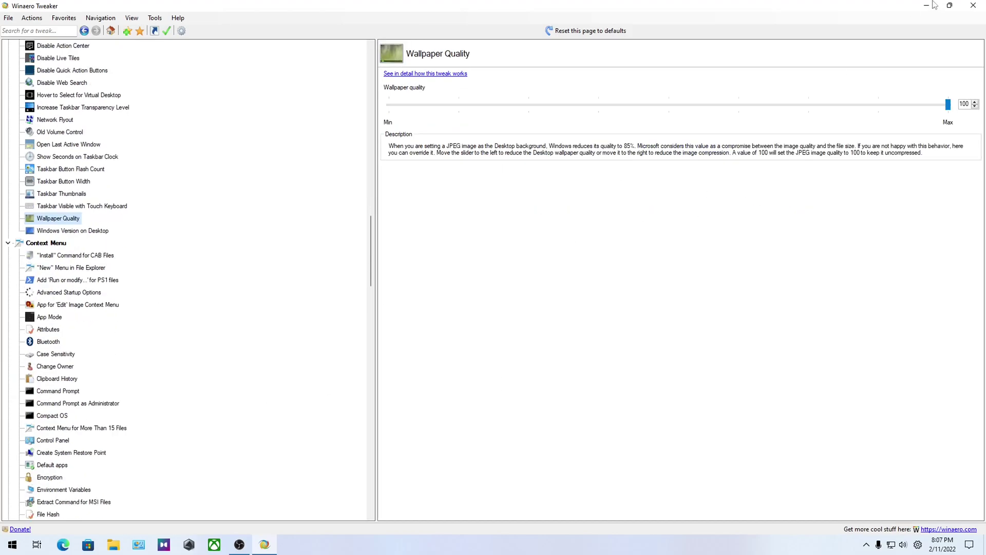
{"action": "left_click", "coordinate": [977, 6]}
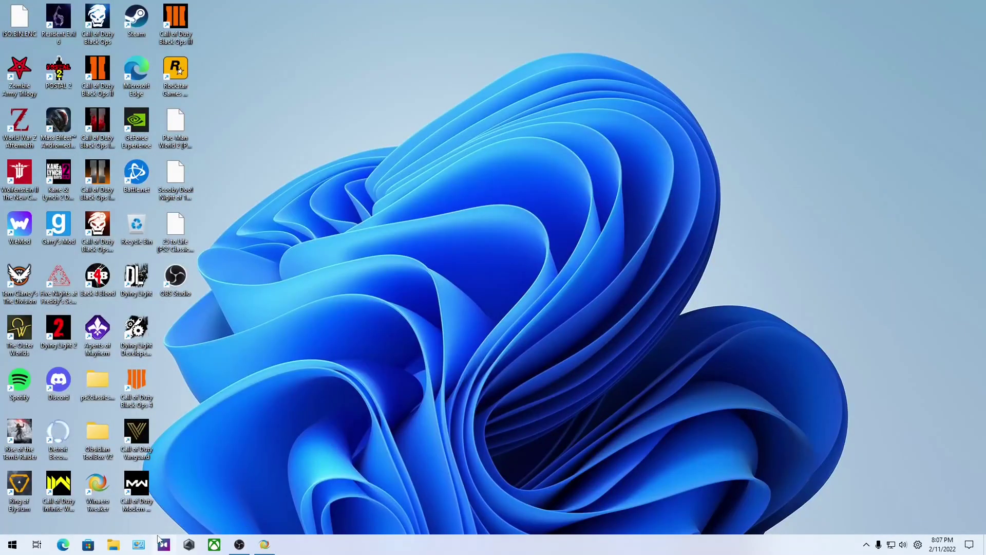
Step: Check the Windows 7 style Start menu by opening and closing it twice
{"action": "left_click", "coordinate": [8, 545]}
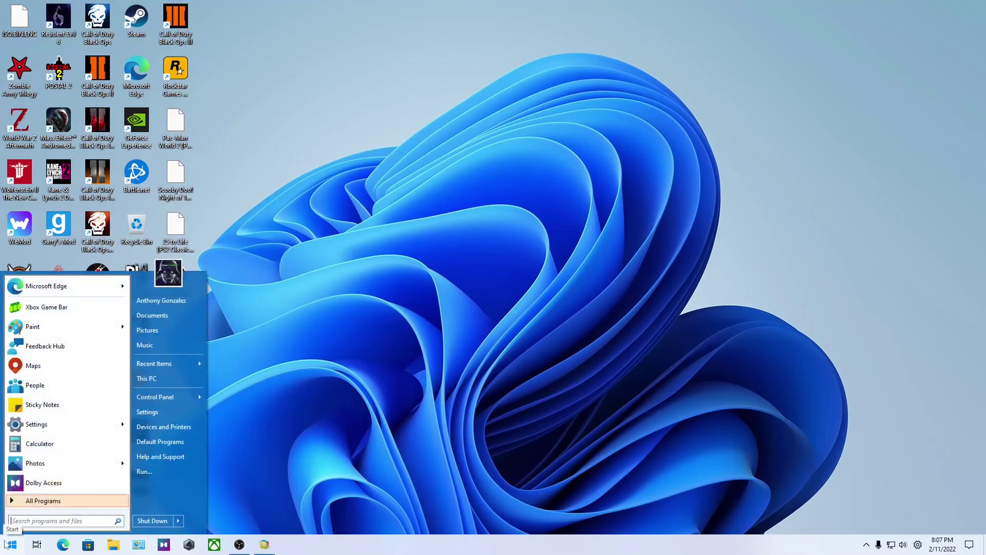
{"action": "left_click", "coordinate": [7, 543]}
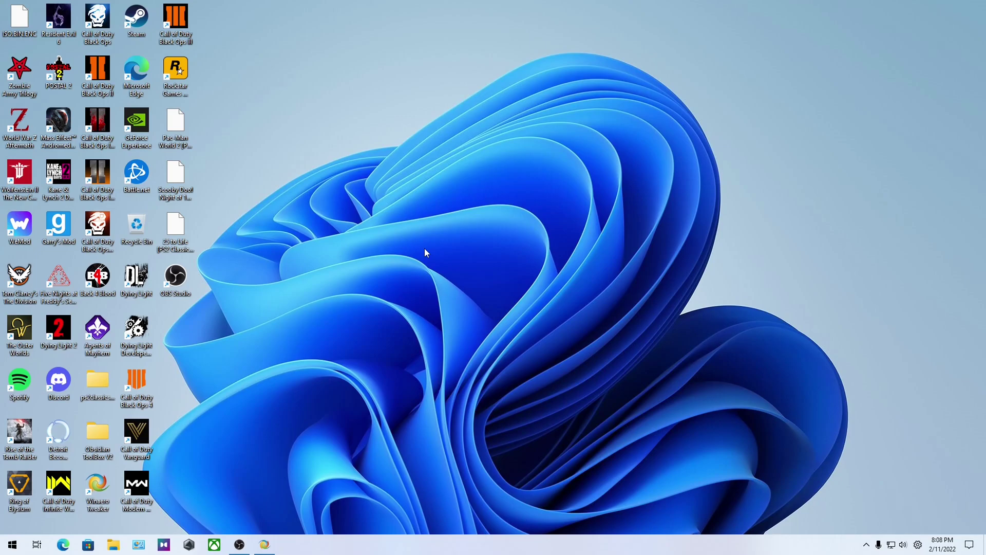
{"action": "left_click", "coordinate": [9, 546]}
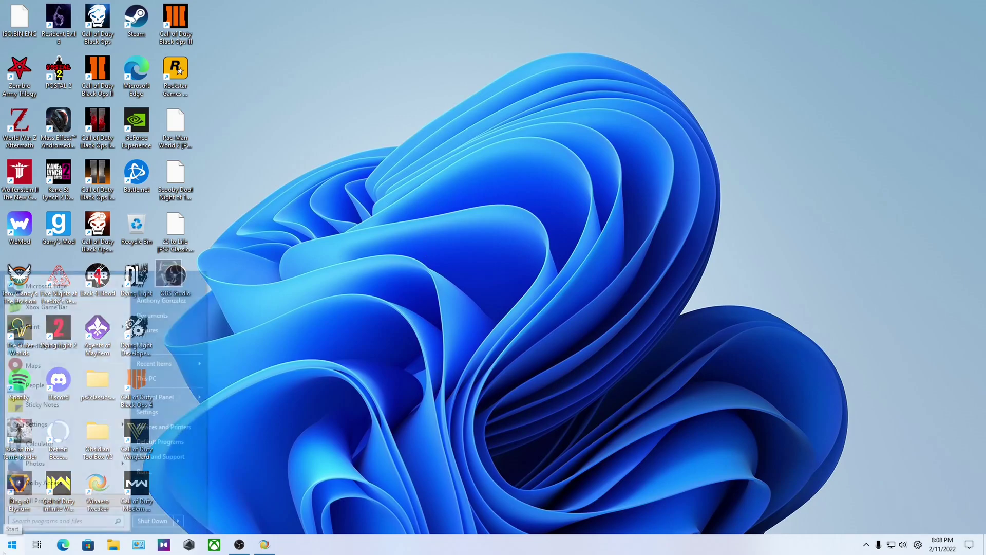
{"action": "left_click", "coordinate": [281, 479]}
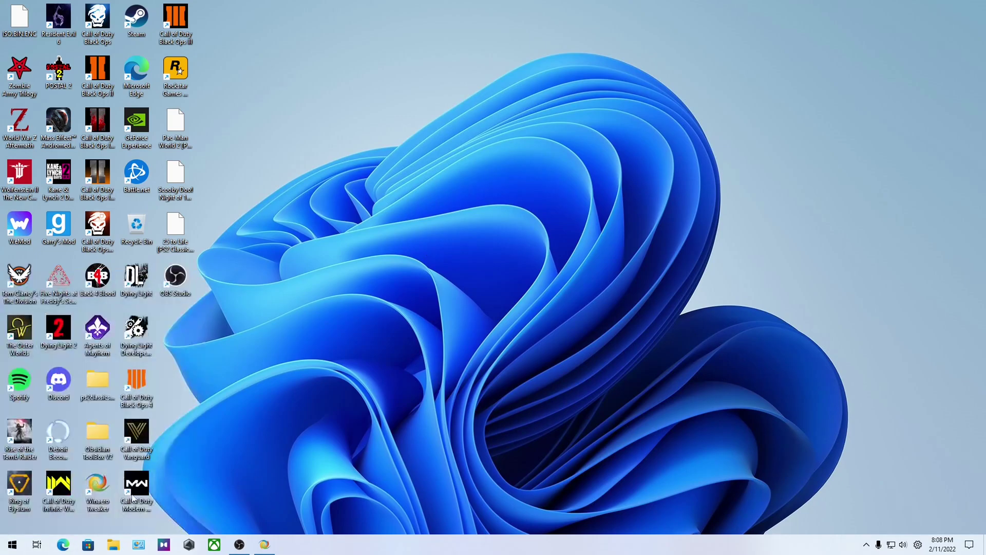
Step: Launch the Open-Shell Menu settings from the Open-Shell program folder and show the Start Menu Style options
{"action": "left_click", "coordinate": [12, 546]}
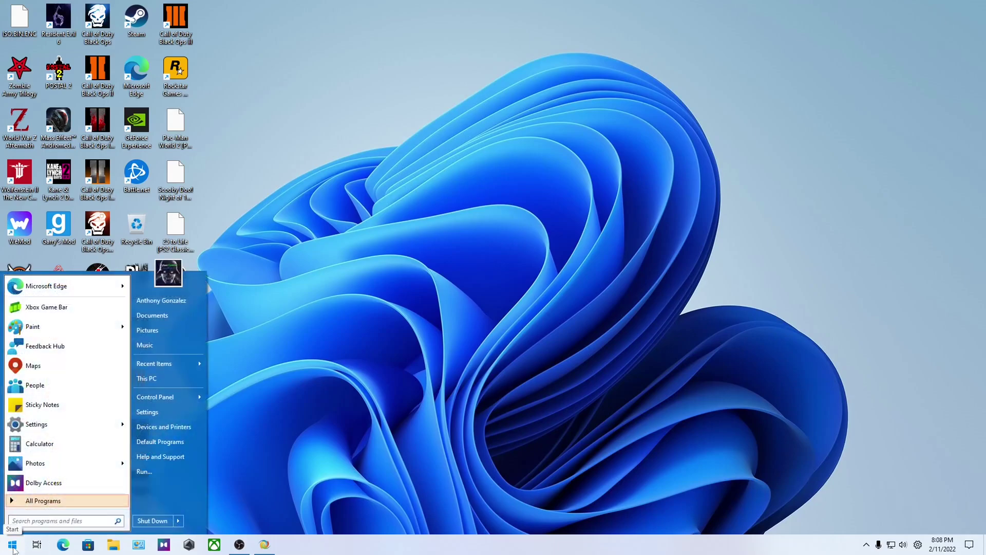
{"action": "left_click", "coordinate": [20, 501]}
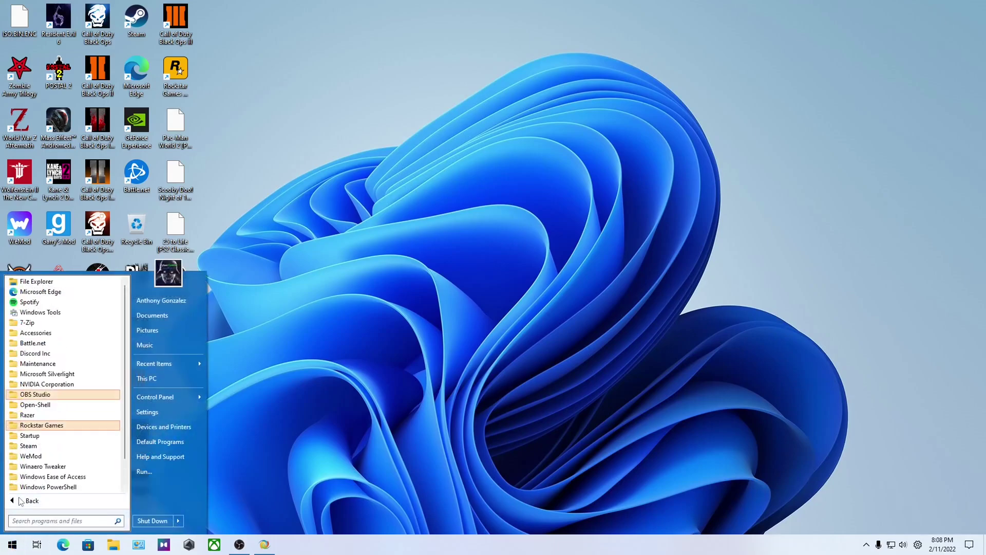
{"action": "left_click", "coordinate": [35, 404]}
{"action": "left_click", "coordinate": [41, 423]}
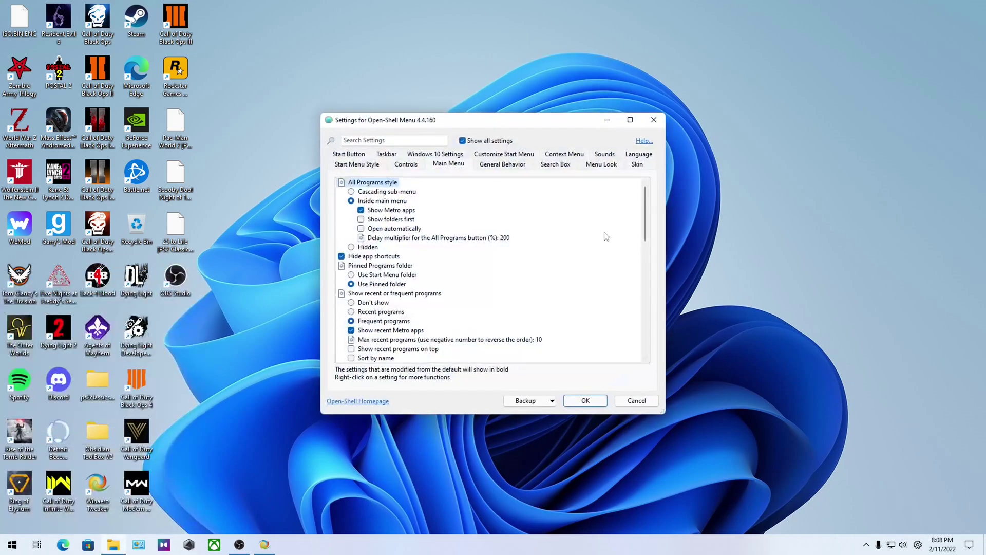
{"action": "left_click", "coordinate": [360, 156]}
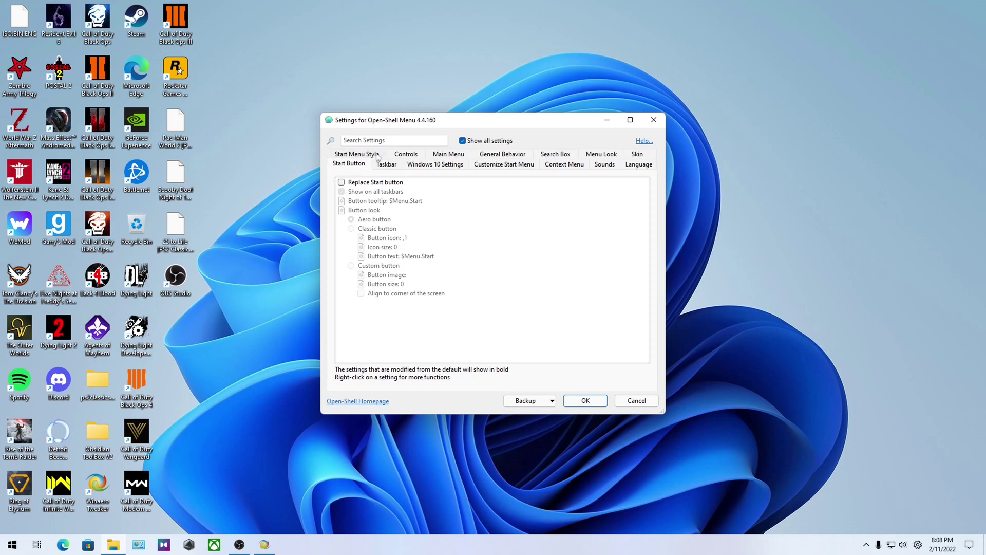
{"action": "left_click", "coordinate": [374, 156]}
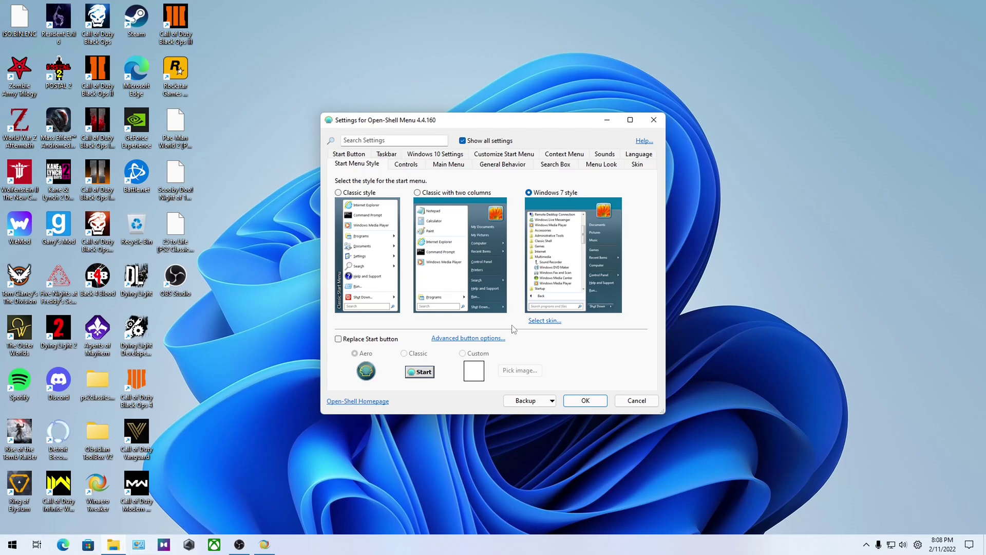
{"action": "left_click_drag", "start_coordinate": [526, 122], "coordinate": [522, 130]}
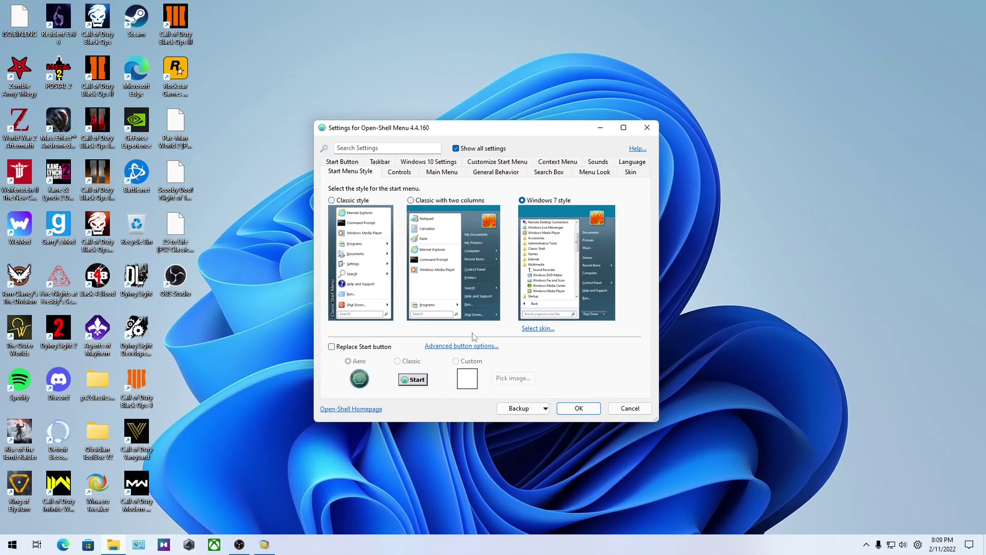
Step: Go to the skin selection, choose the Windows Aero skin, and preview it in the Start menu
{"action": "left_click", "coordinate": [528, 329]}
{"action": "left_click", "coordinate": [404, 190]}
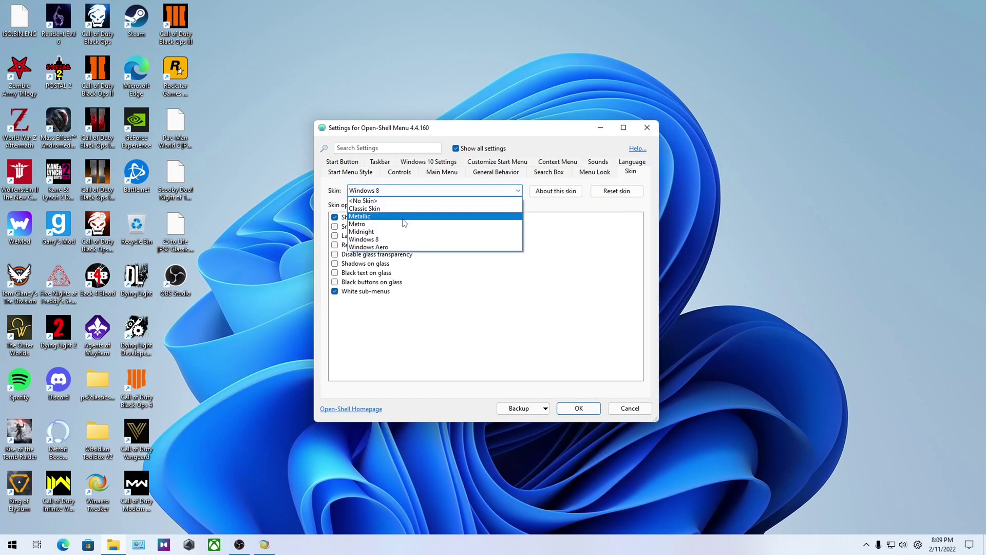
{"action": "left_click", "coordinate": [393, 247]}
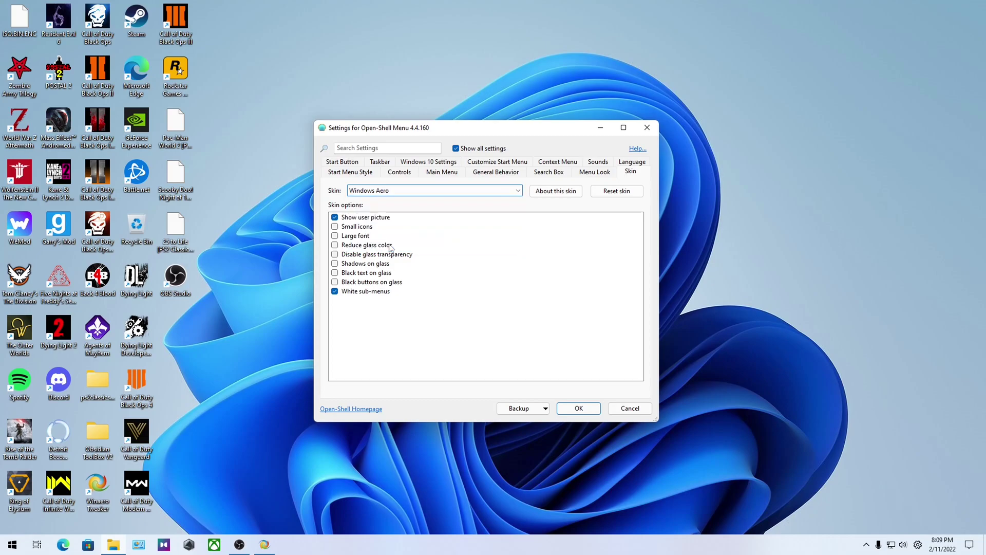
{"action": "left_click", "coordinate": [13, 544]}
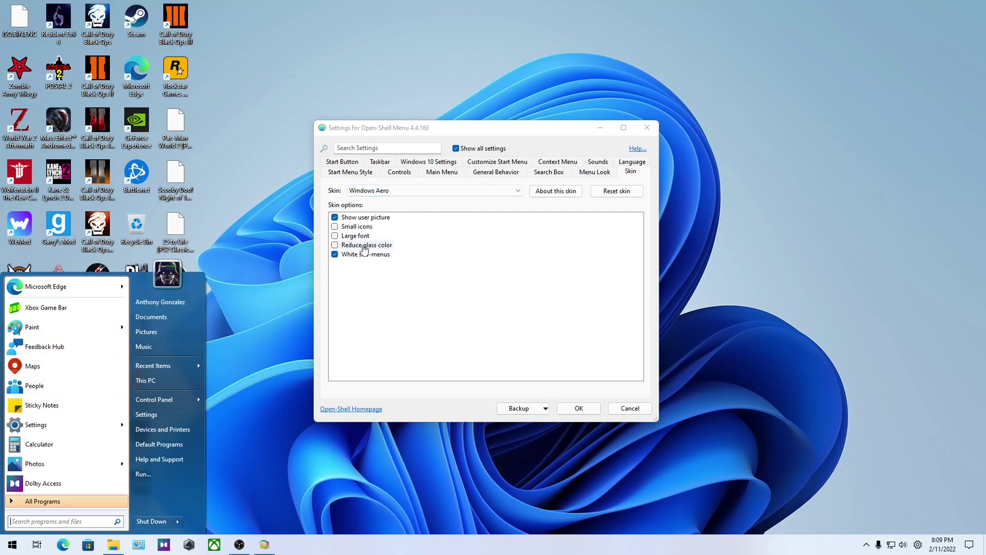
Step: Try the Midnight and Metro skins, previewing each one in the Start menu
{"action": "left_click", "coordinate": [380, 191]}
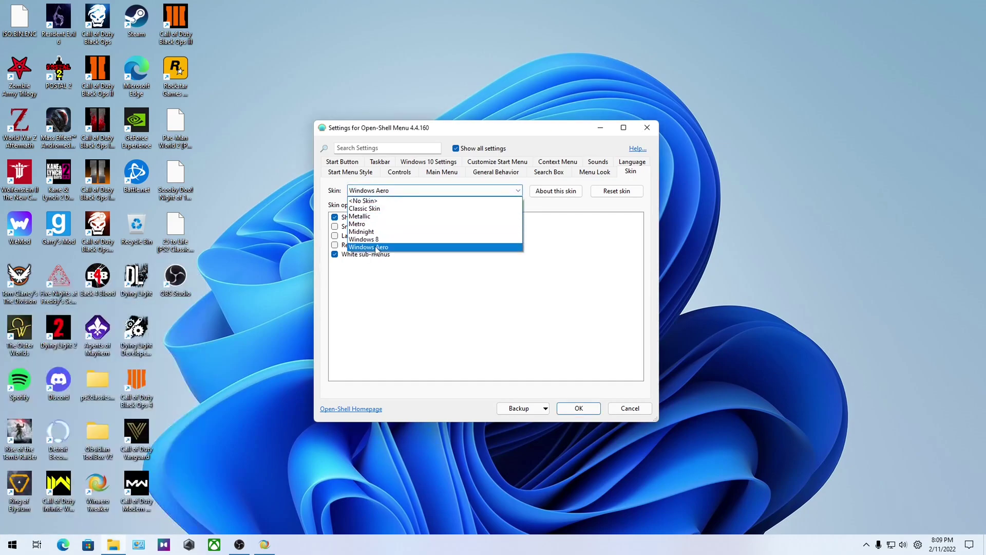
{"action": "left_click", "coordinate": [383, 231]}
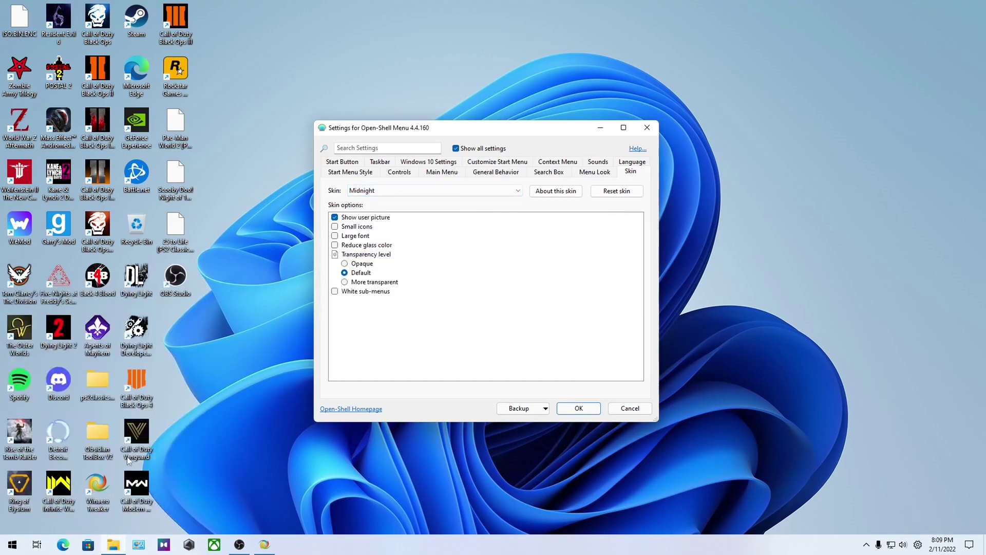
{"action": "left_click", "coordinate": [12, 544]}
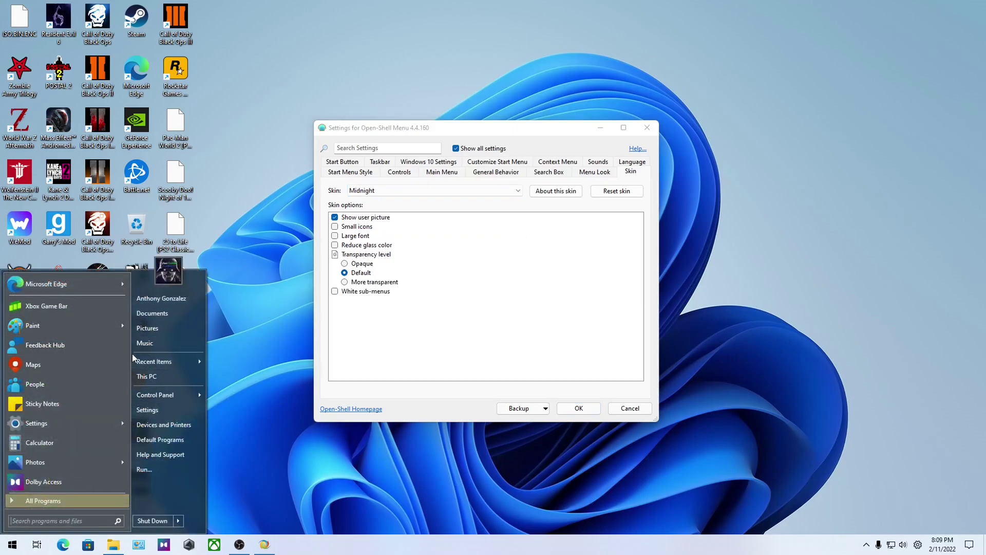
{"action": "left_click", "coordinate": [359, 190]}
{"action": "left_click", "coordinate": [370, 226]}
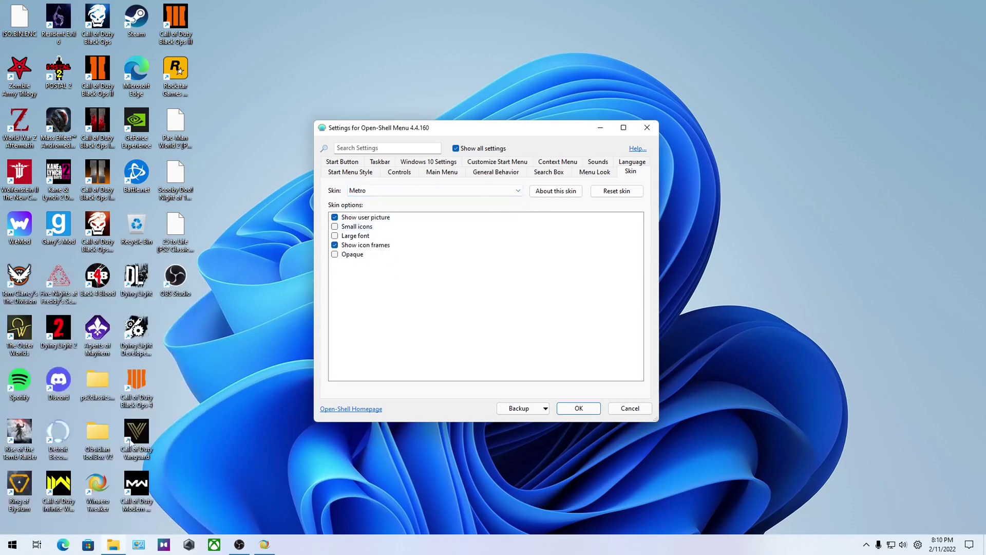
{"action": "left_click", "coordinate": [12, 544]}
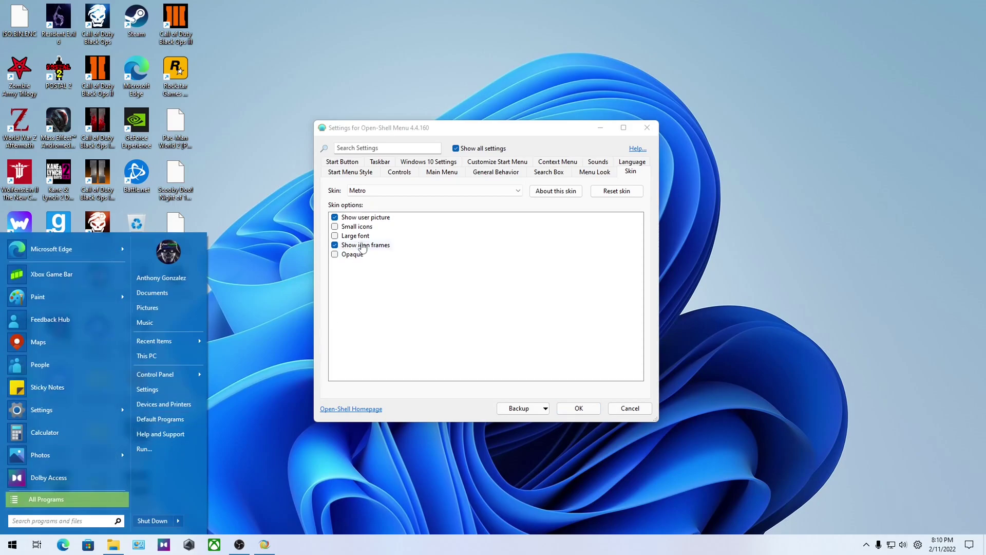
Step: Try the Metallic skin and the <No Skin> option, preview each in the Start menu, and close the menu
{"action": "left_click", "coordinate": [368, 192]}
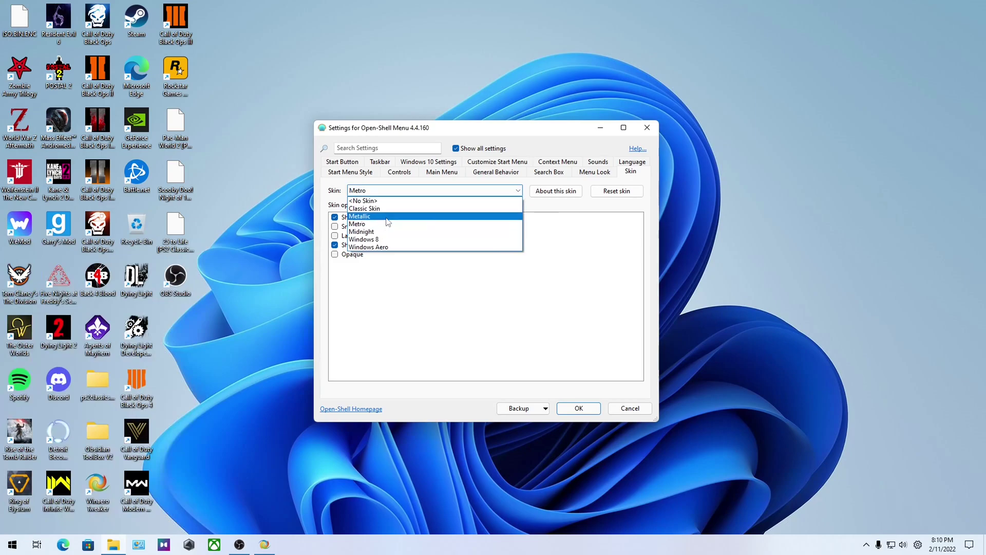
{"action": "left_click", "coordinate": [386, 218]}
{"action": "left_click", "coordinate": [15, 540]}
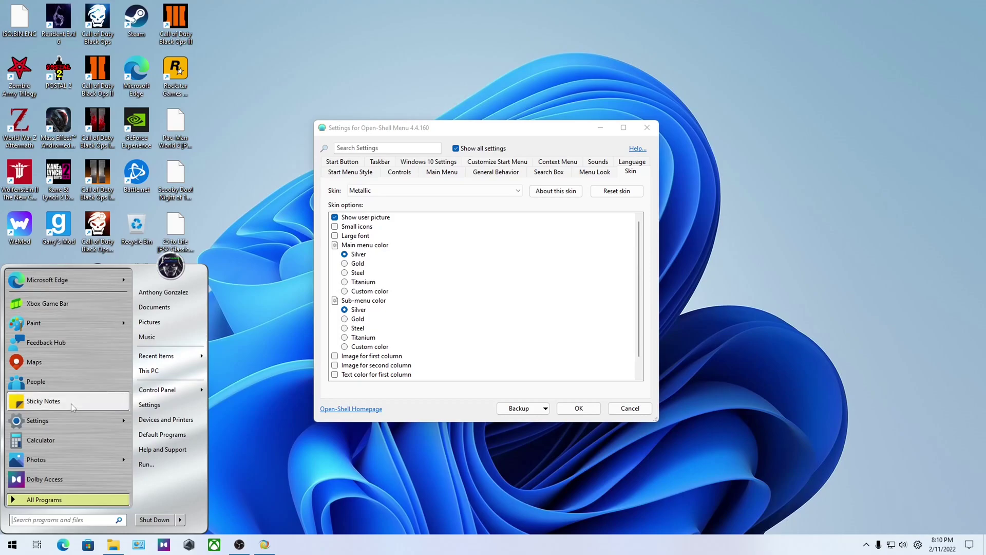
{"action": "left_click", "coordinate": [365, 192]}
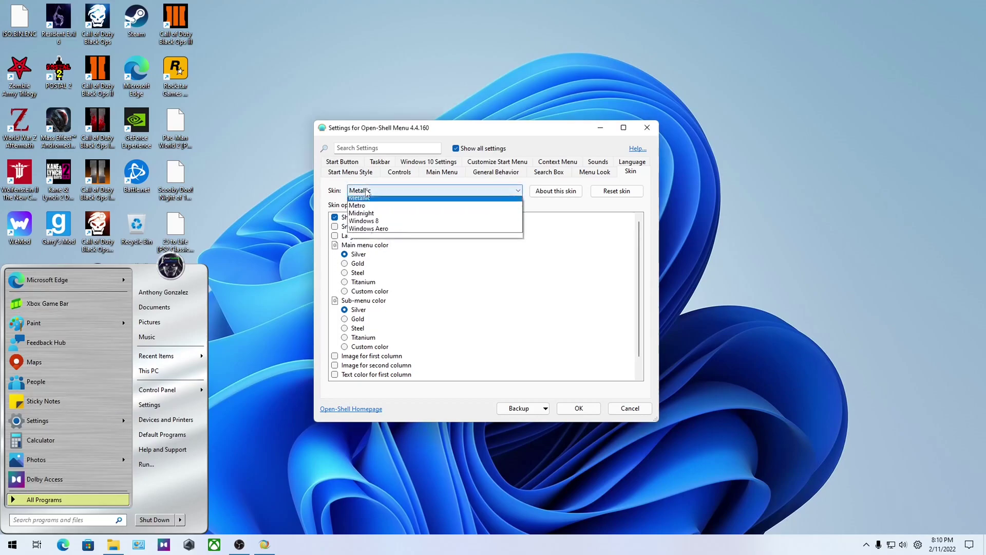
{"action": "left_click", "coordinate": [383, 201]}
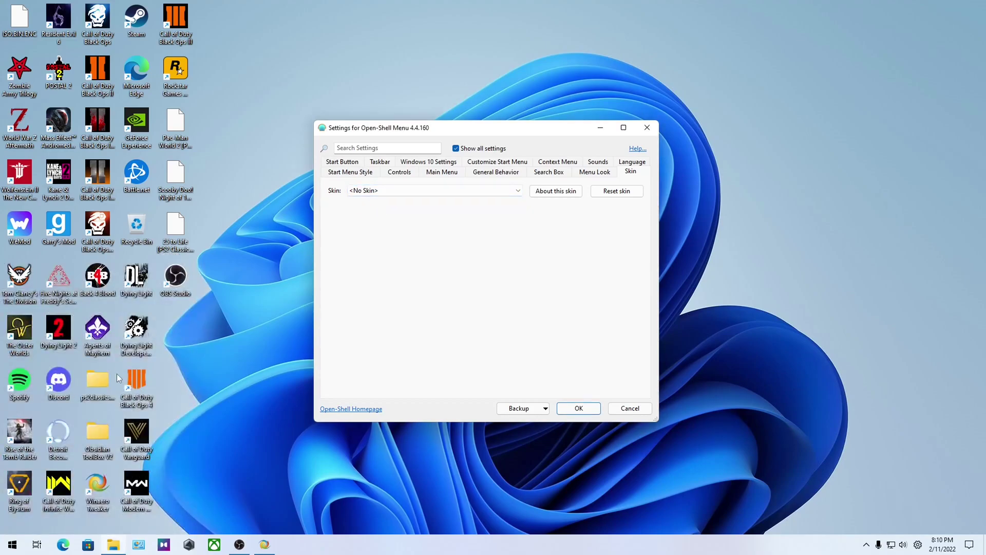
{"action": "left_click", "coordinate": [10, 546]}
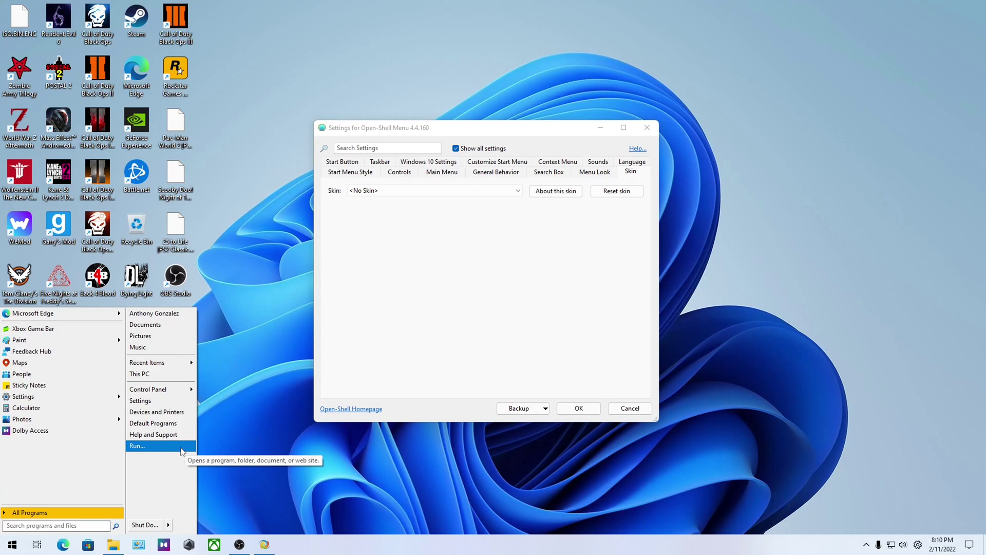
{"action": "key", "text": "Escape"}
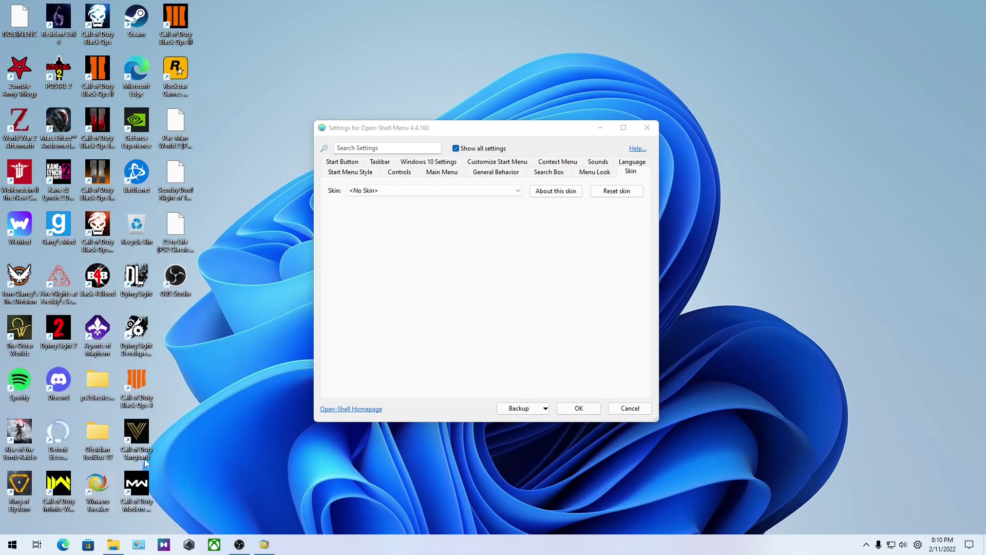
Step: Set the Start menu skin back to Windows Aero
{"action": "left_click", "coordinate": [354, 190]}
{"action": "left_click", "coordinate": [387, 249]}
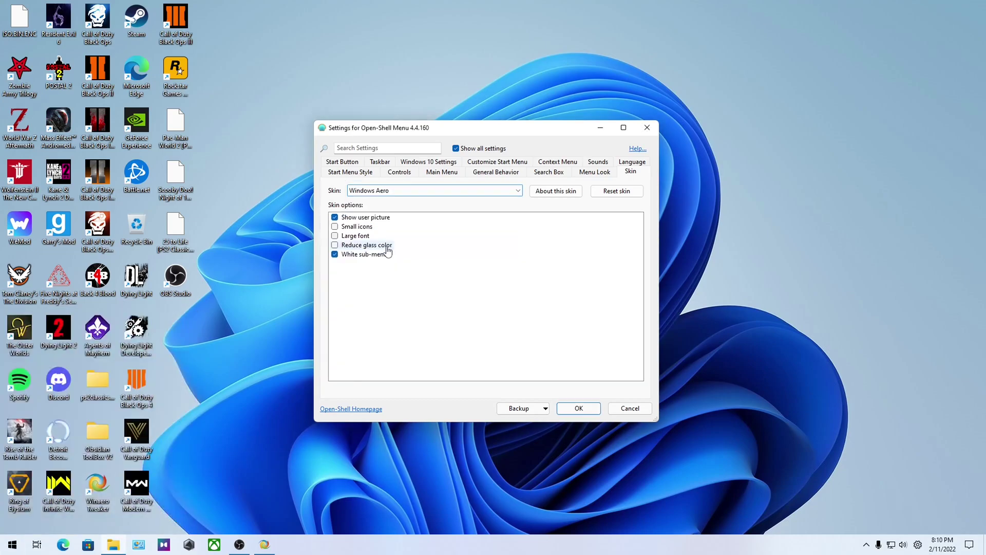
Step: Preview the Windows Aero skin in the Start menu and review the Sounds, Search Box and Taskbar settings of Open-Shell
{"action": "left_click", "coordinate": [12, 544]}
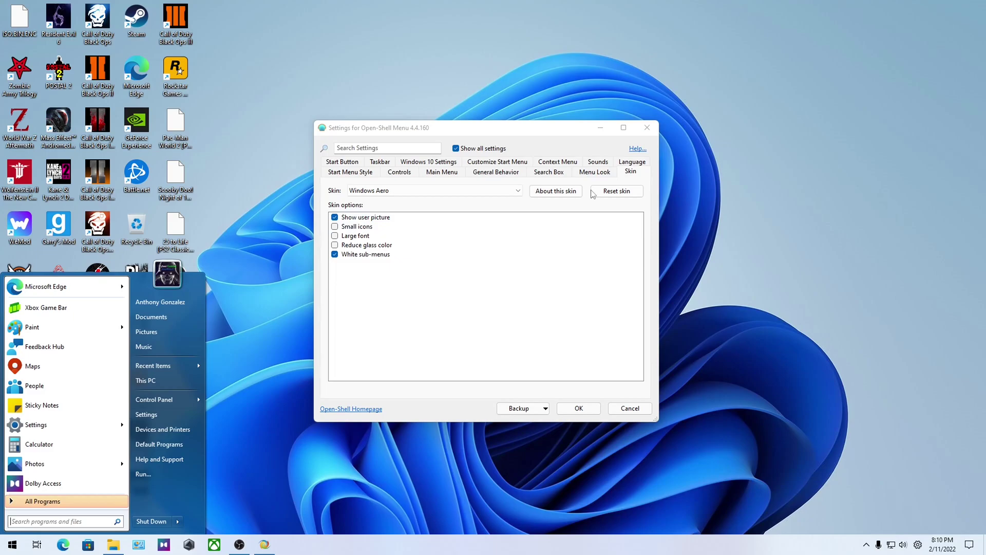
{"action": "left_click", "coordinate": [596, 162]}
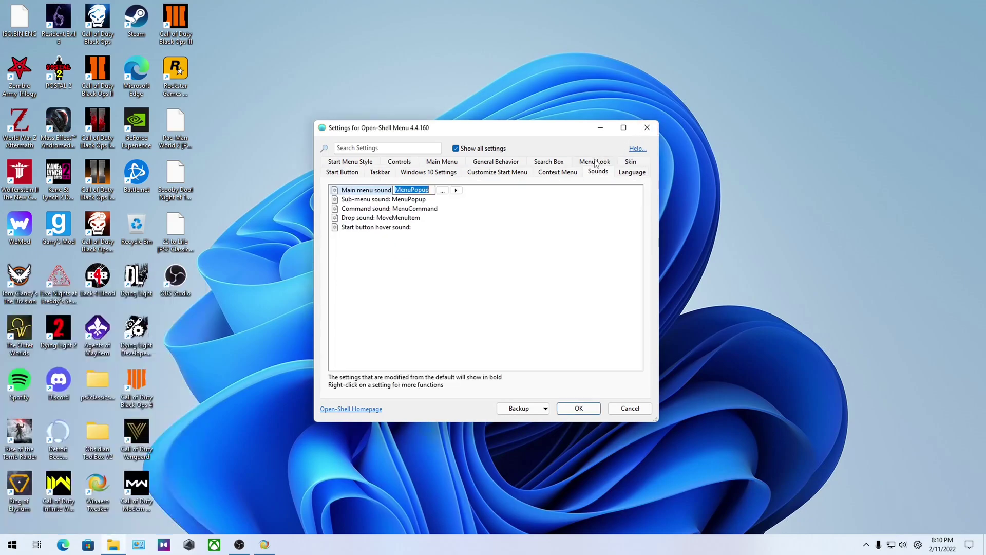
{"action": "left_click", "coordinate": [546, 162]}
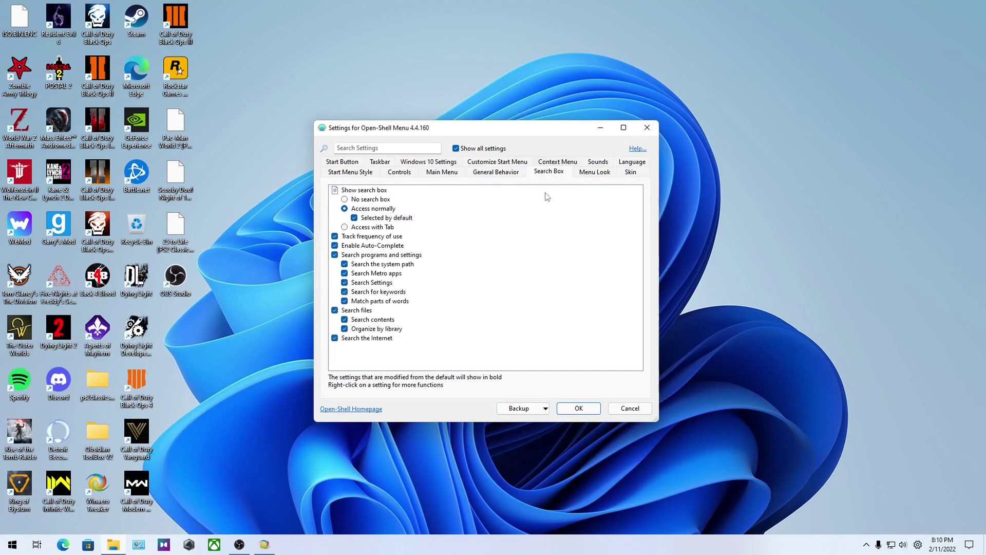
{"action": "left_click", "coordinate": [445, 164]}
{"action": "left_click", "coordinate": [381, 173]}
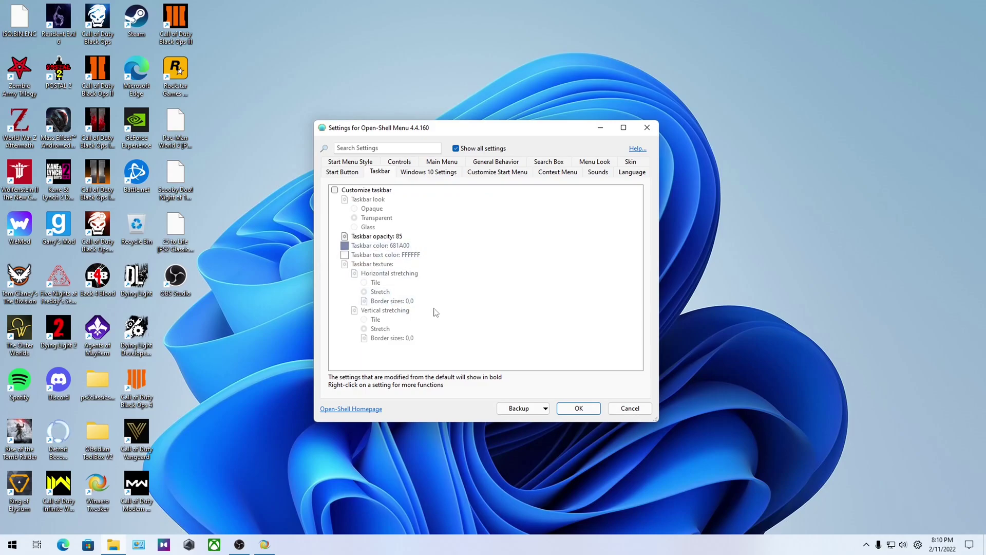
{"action": "left_click", "coordinate": [382, 163]}
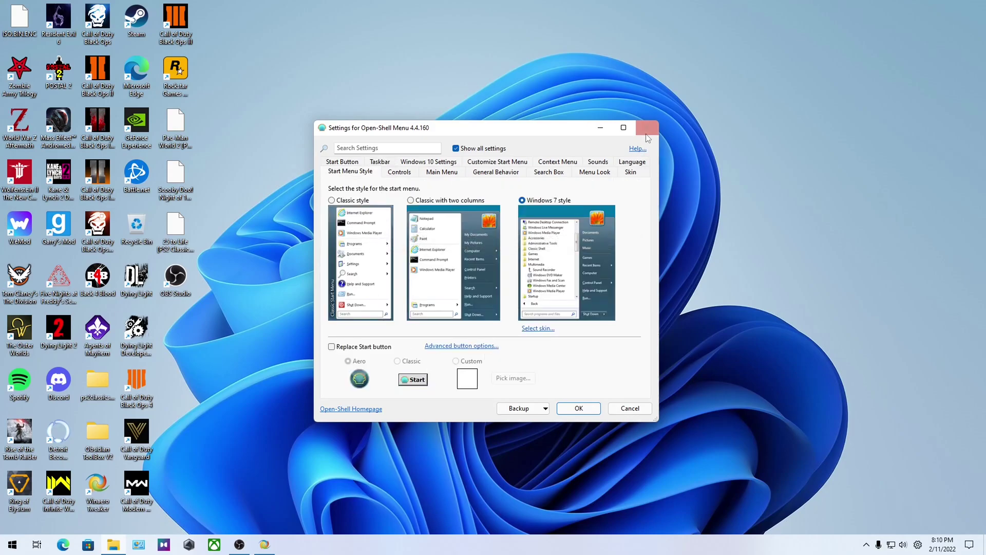
Step: Save the Open-Shell menu settings and check the Start menu from the desktop
{"action": "left_click", "coordinate": [577, 408]}
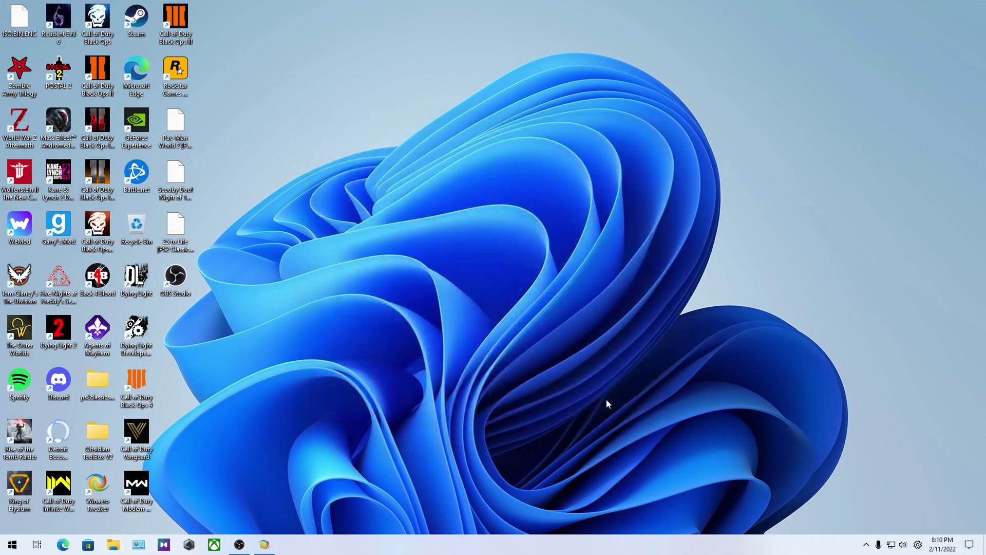
{"action": "left_click", "coordinate": [13, 544]}
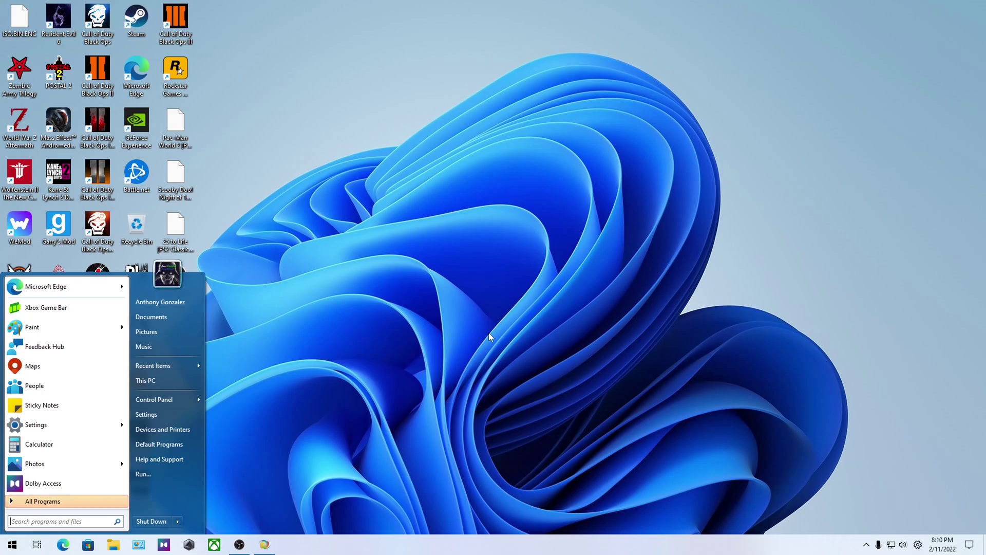
{"action": "left_click", "coordinate": [806, 299]}
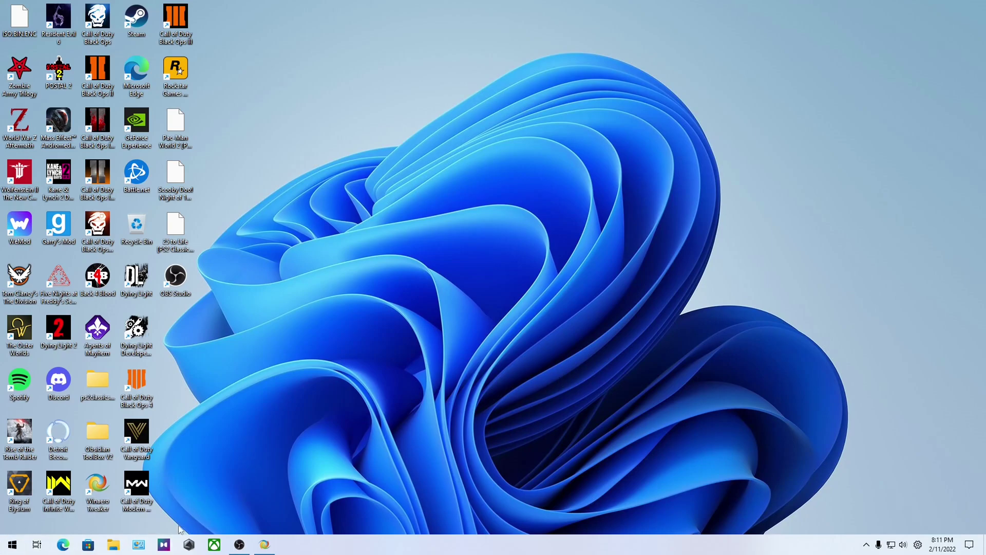
{"action": "left_click", "coordinate": [6, 548]}
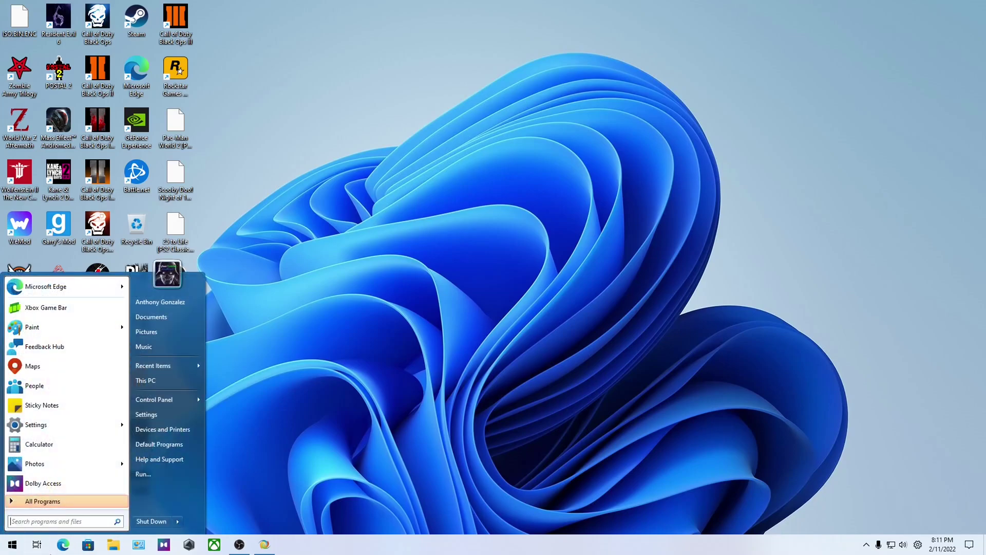
{"action": "left_click", "coordinate": [65, 545]}
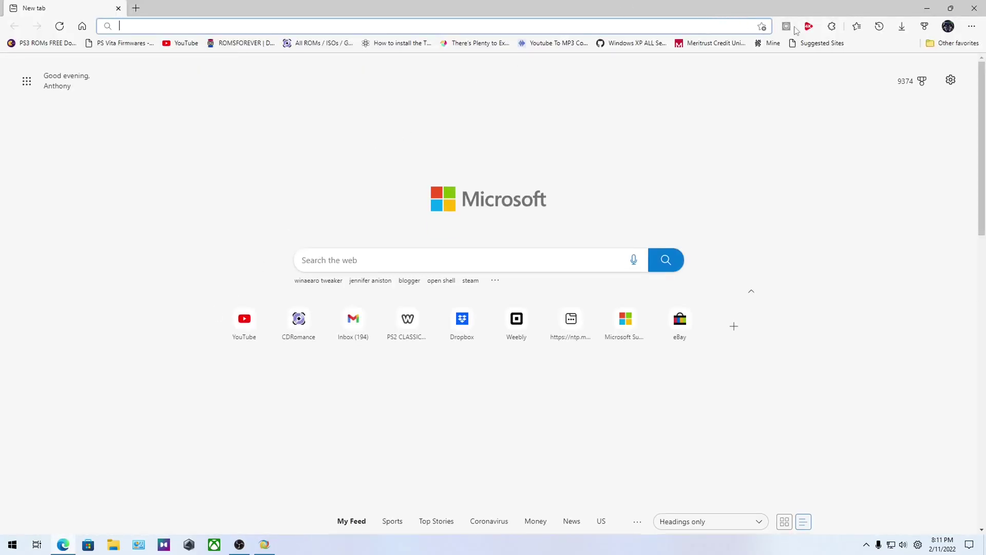
{"action": "left_click", "coordinate": [706, 27]}
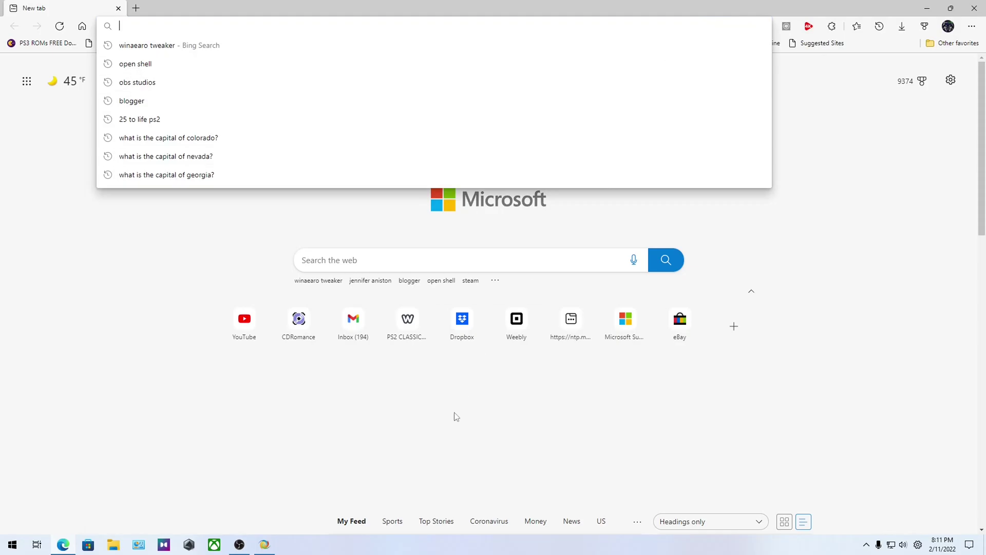
{"action": "left_click", "coordinate": [927, 8]}
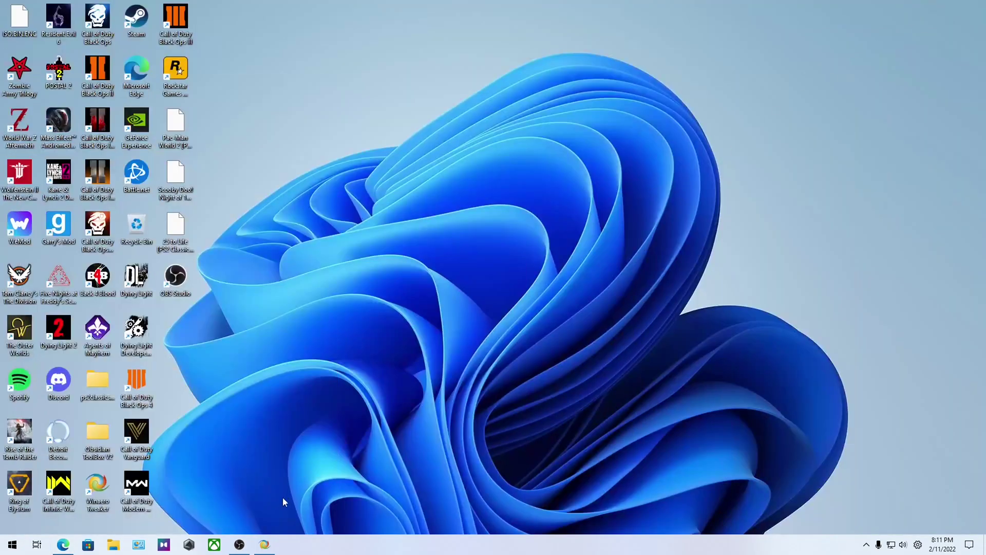
Step: Switch to Winaero Tweaker, show the Classic Taskbar tweak, and open its guide on how to restore the Classic Start Menu
{"action": "left_click", "coordinate": [264, 544]}
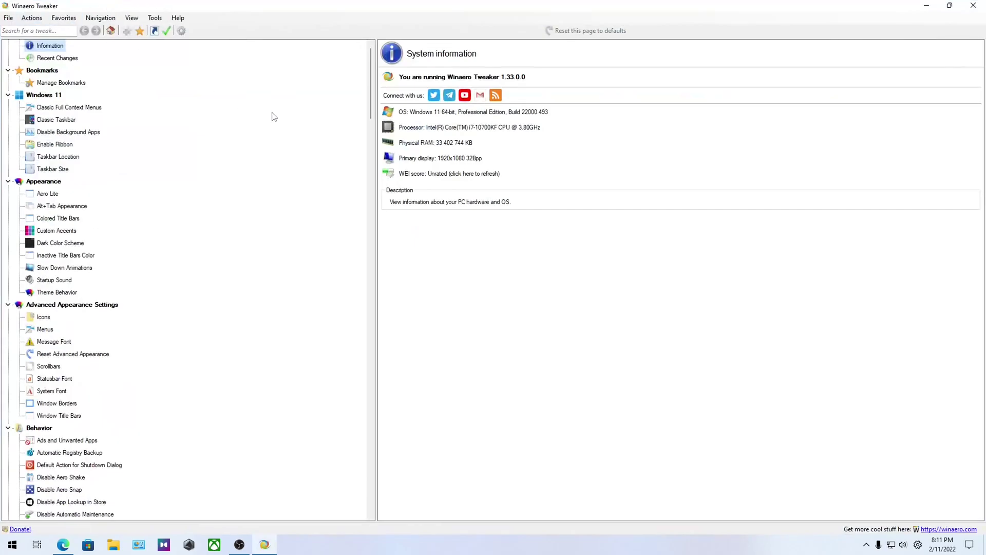
{"action": "left_click", "coordinate": [77, 123]}
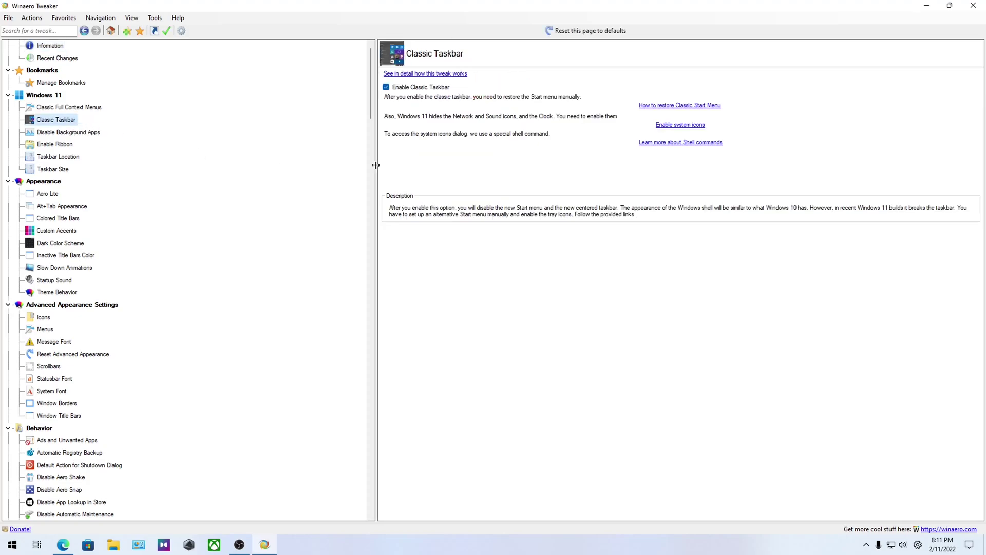
{"action": "left_click", "coordinate": [663, 105]}
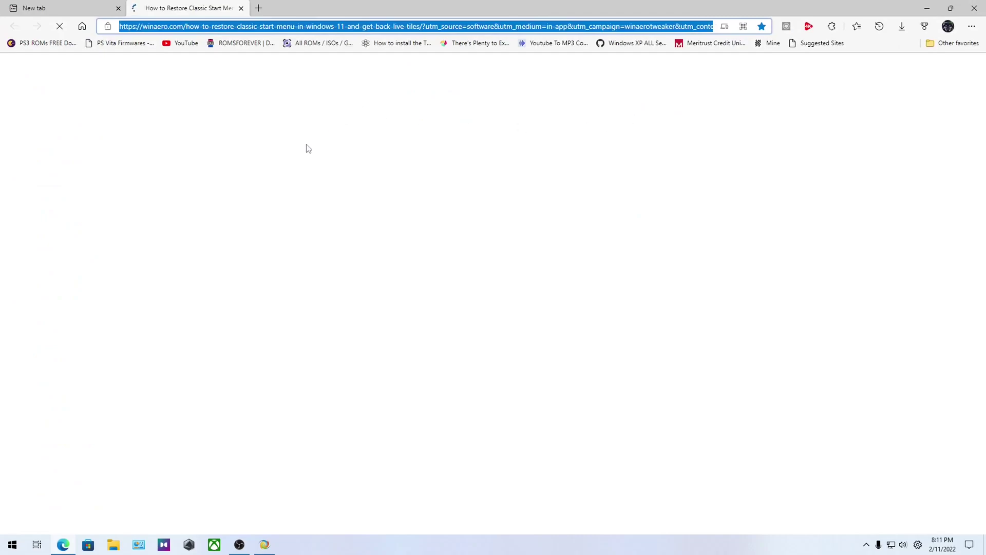
Step: Read the article's sections on restoring the classic Start menu, changing the Start menu icon in Open-Shell, and restoring the classic taskbar
{"action": "scroll", "coordinate": [286, 283], "scroll_direction": "down", "scroll_amount": 8}
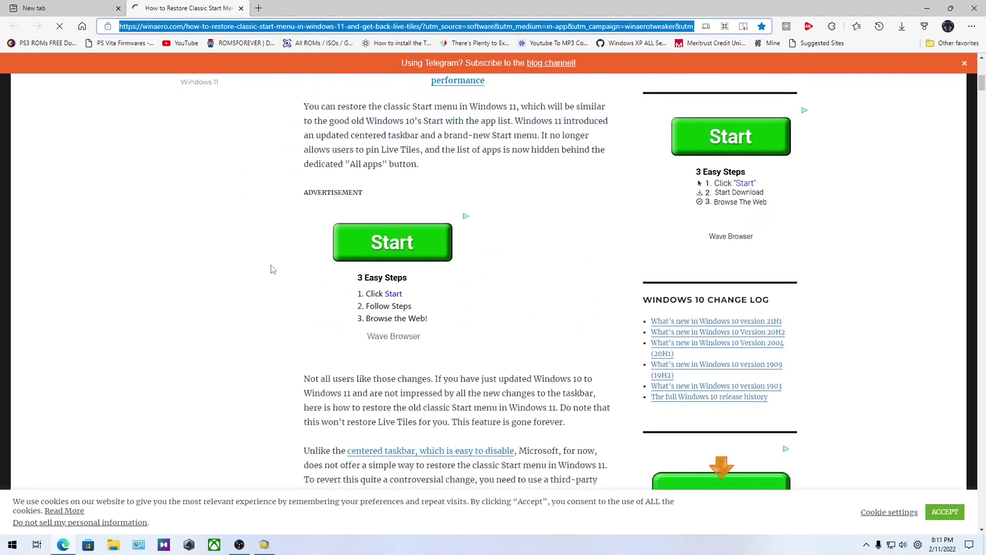
{"action": "scroll", "coordinate": [276, 263], "scroll_direction": "down", "scroll_amount": 5}
{"action": "scroll", "coordinate": [283, 257], "scroll_direction": "up", "scroll_amount": 15}
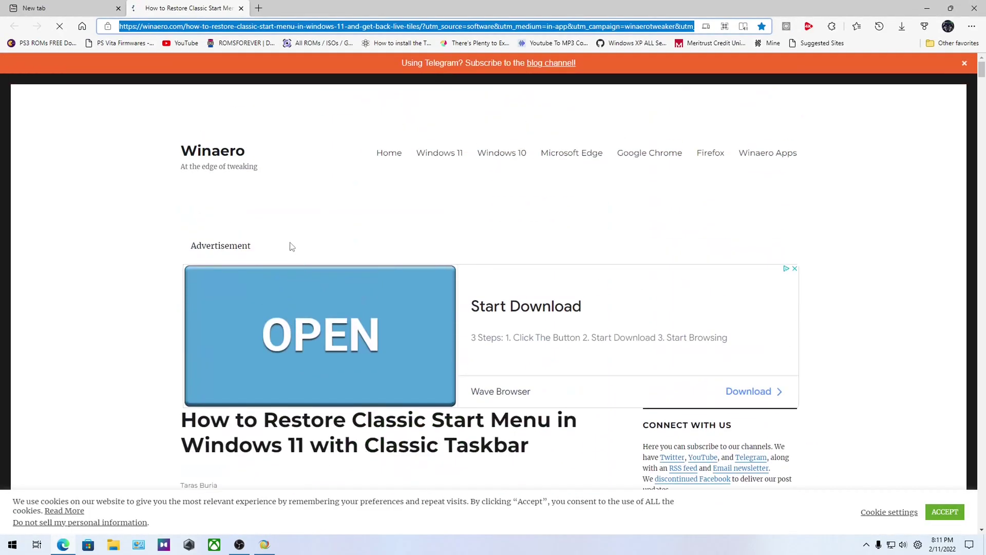
{"action": "scroll", "coordinate": [285, 237], "scroll_direction": "down", "scroll_amount": 10}
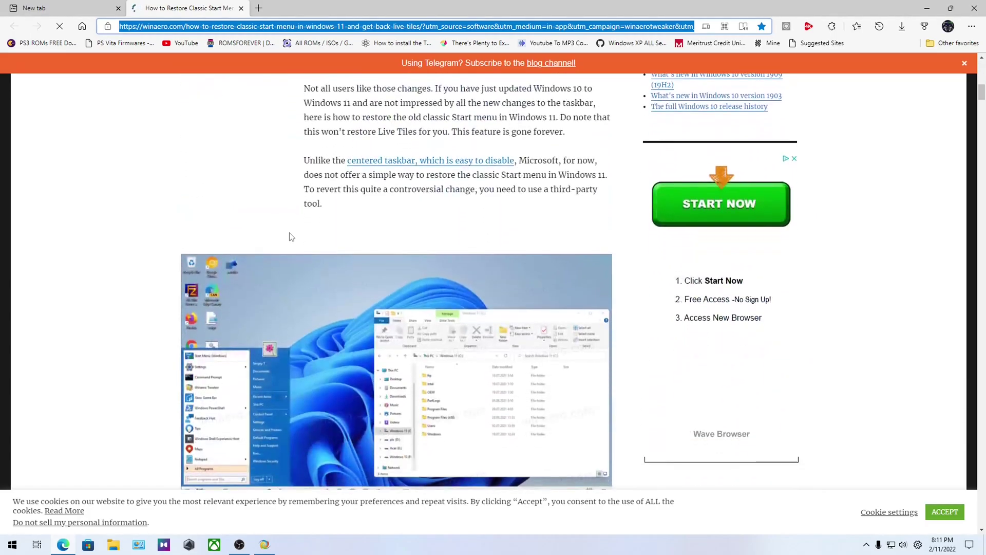
{"action": "scroll", "coordinate": [316, 240], "scroll_direction": "down", "scroll_amount": 10}
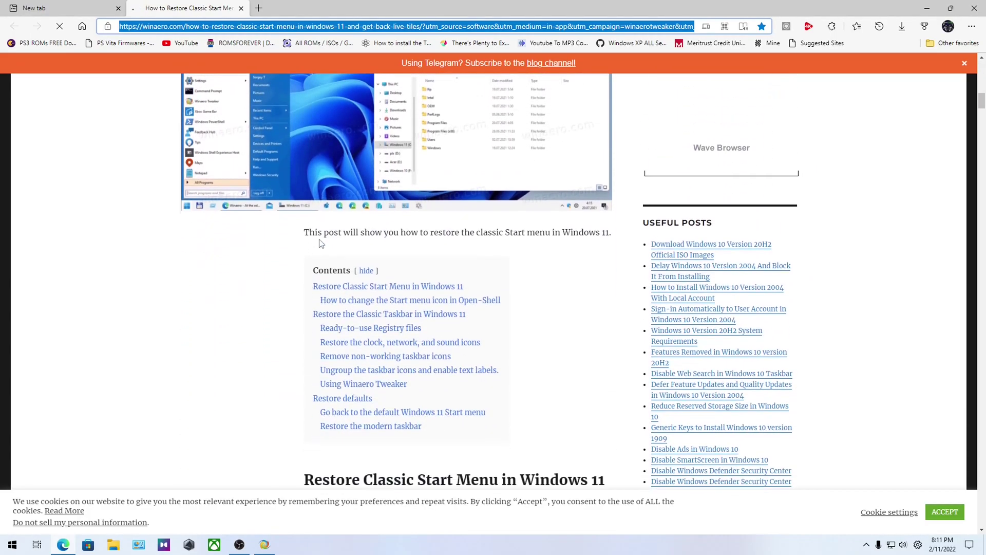
{"action": "scroll", "coordinate": [302, 242], "scroll_direction": "down", "scroll_amount": 5}
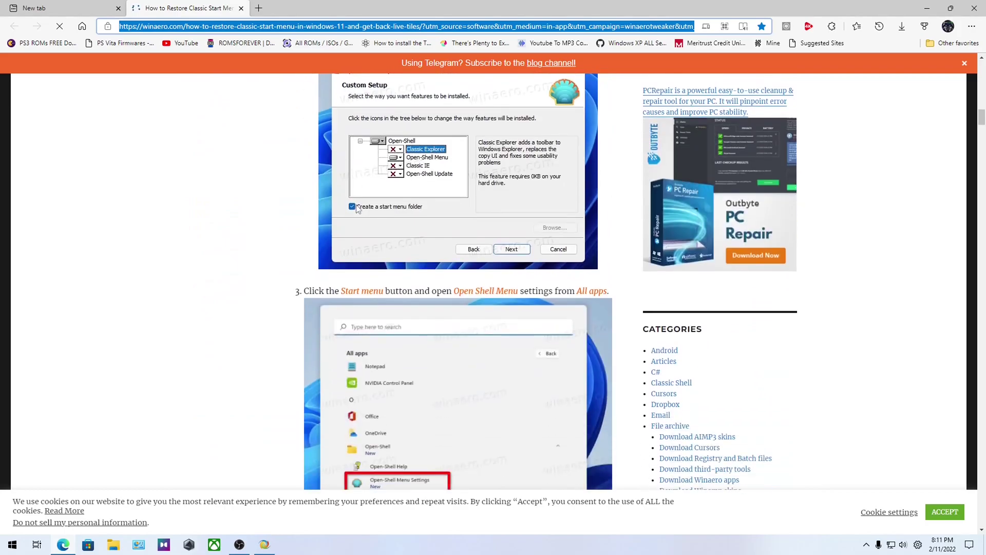
{"action": "scroll", "coordinate": [374, 204], "scroll_direction": "up", "scroll_amount": 3}
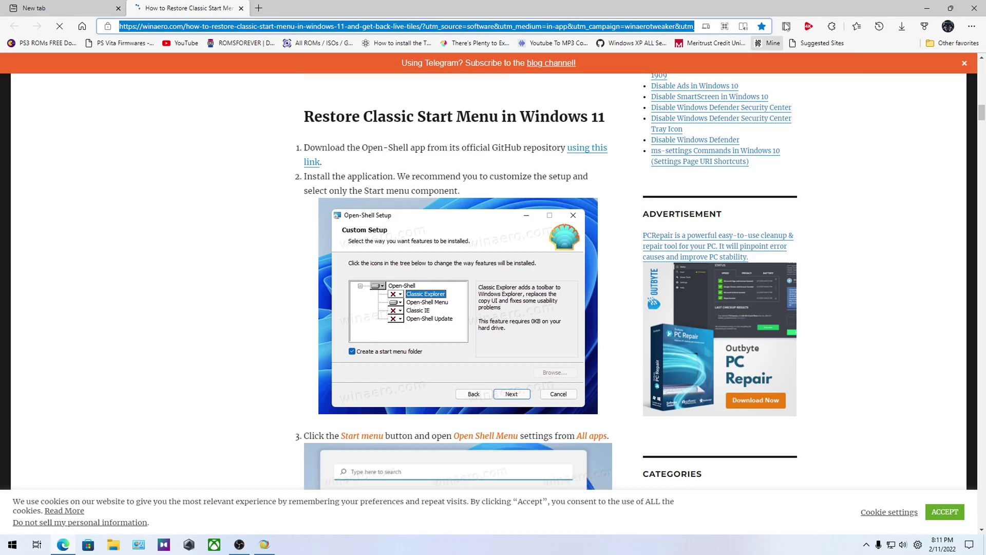
{"action": "scroll", "coordinate": [430, 350], "scroll_direction": "down", "scroll_amount": 7}
{"action": "scroll", "coordinate": [431, 350], "scroll_direction": "down", "scroll_amount": 1}
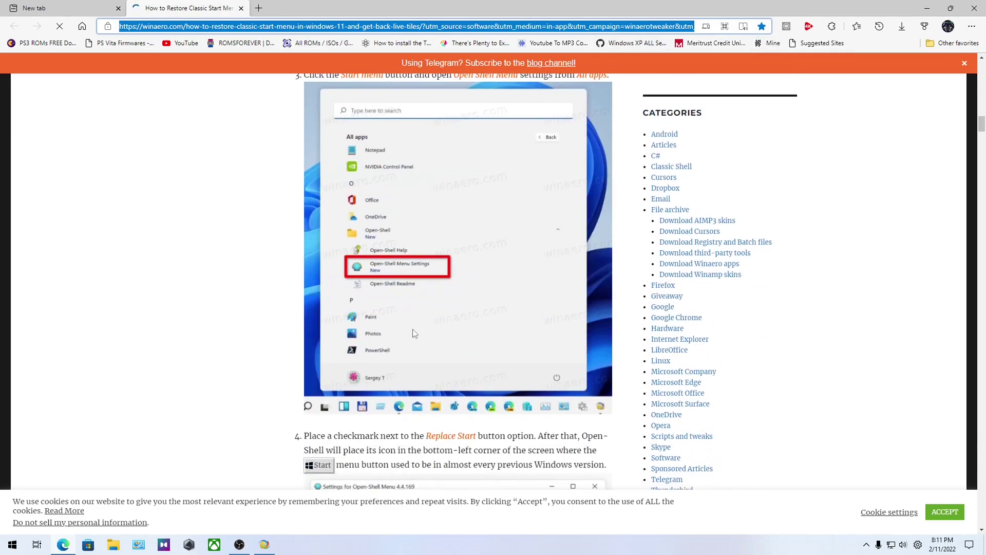
{"action": "scroll", "coordinate": [391, 287], "scroll_direction": "down", "scroll_amount": 10}
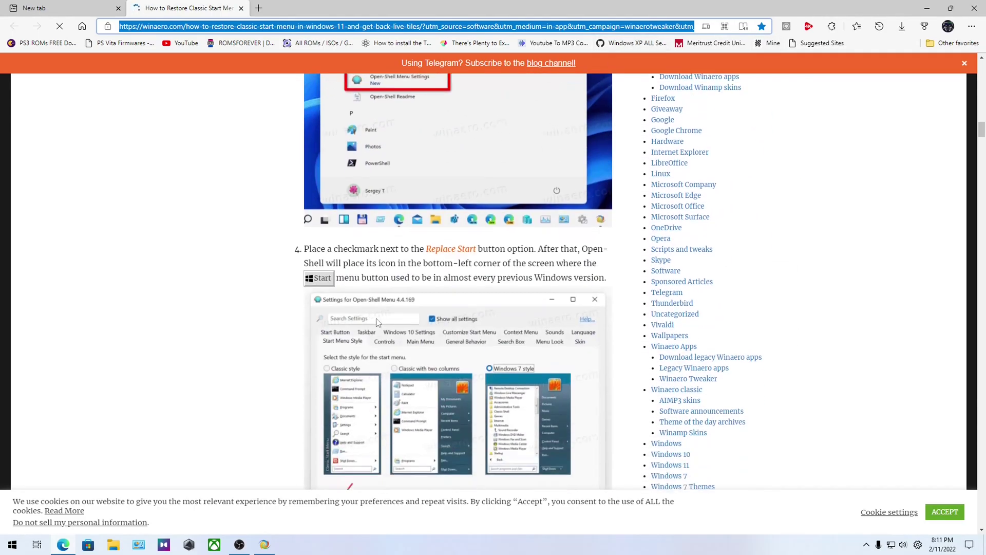
{"action": "scroll", "coordinate": [406, 295], "scroll_direction": "down", "scroll_amount": 3}
{"action": "scroll", "coordinate": [409, 278], "scroll_direction": "up", "scroll_amount": 3}
{"action": "scroll", "coordinate": [409, 278], "scroll_direction": "down", "scroll_amount": 11}
{"action": "scroll", "coordinate": [410, 279], "scroll_direction": "down", "scroll_amount": 3}
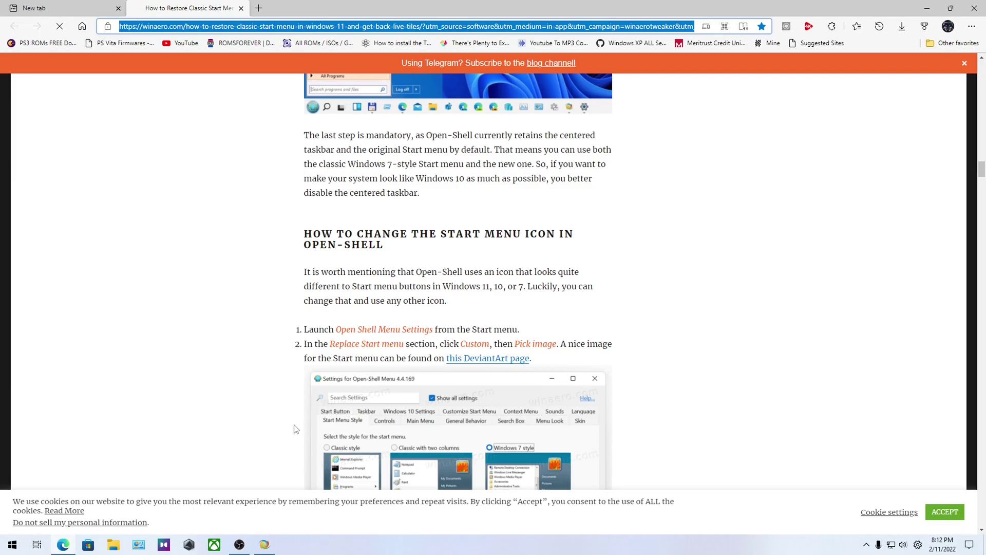
{"action": "scroll", "coordinate": [386, 276], "scroll_direction": "down", "scroll_amount": 15}
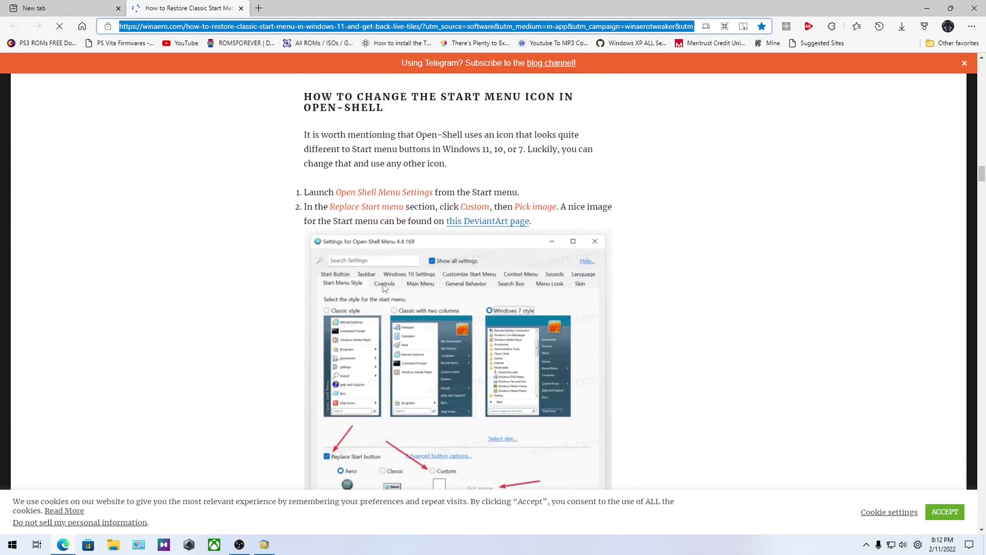
{"action": "scroll", "coordinate": [410, 272], "scroll_direction": "down", "scroll_amount": 1}
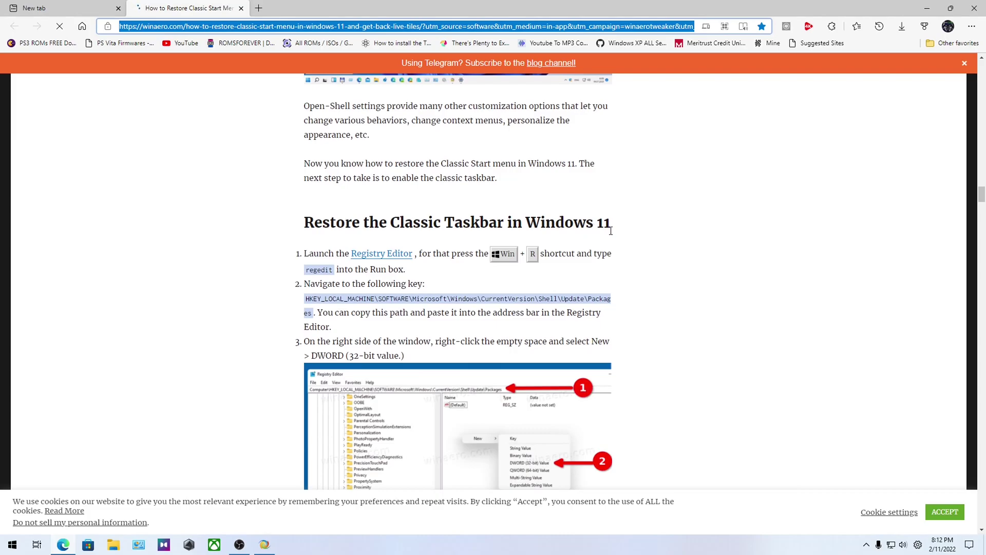
{"action": "scroll", "coordinate": [312, 281], "scroll_direction": "down", "scroll_amount": 12}
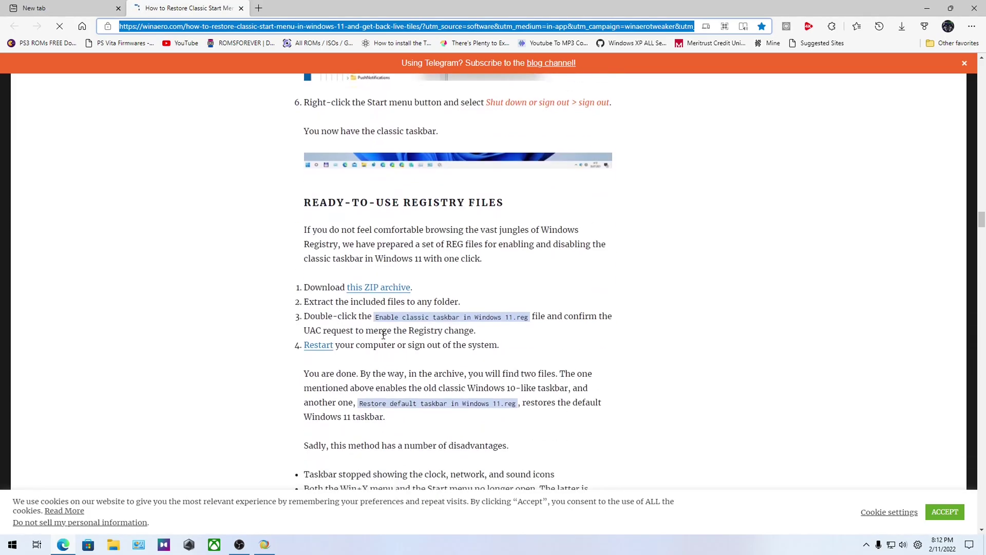
Step: Copy the registry path HKEY_LOCAL_MACHINE\SOFTWARE\Microsoft\Windows\CurrentVersion\Shell\Update\Packages from the classic taskbar instructions
{"action": "scroll", "coordinate": [384, 335], "scroll_direction": "up", "scroll_amount": 10}
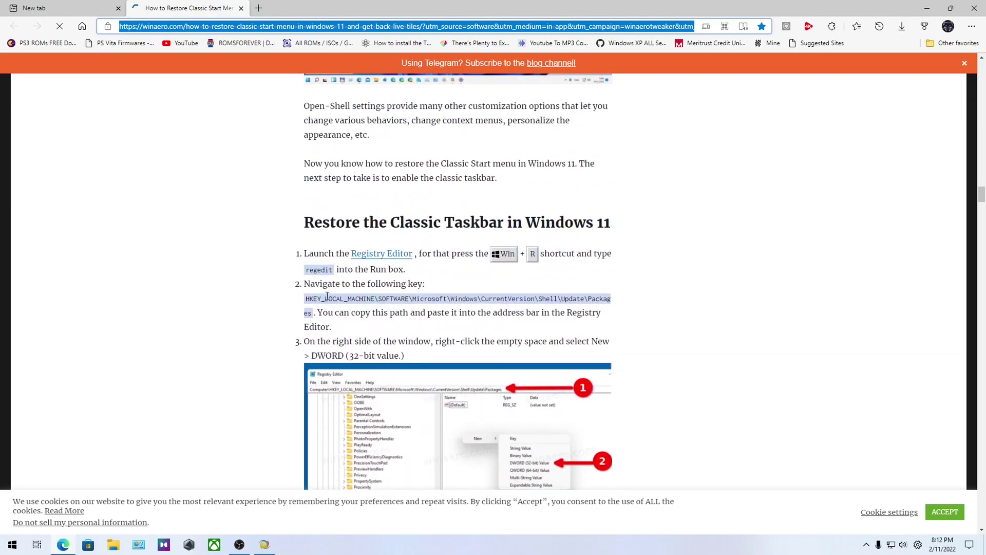
{"action": "left_click_drag", "start_coordinate": [307, 301], "coordinate": [312, 313]}
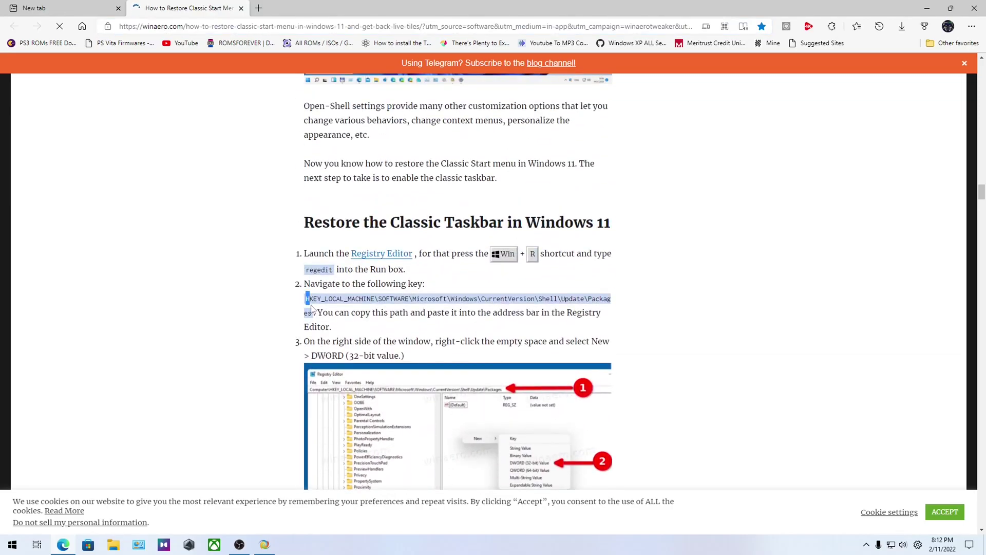
{"action": "right_click", "coordinate": [328, 298]}
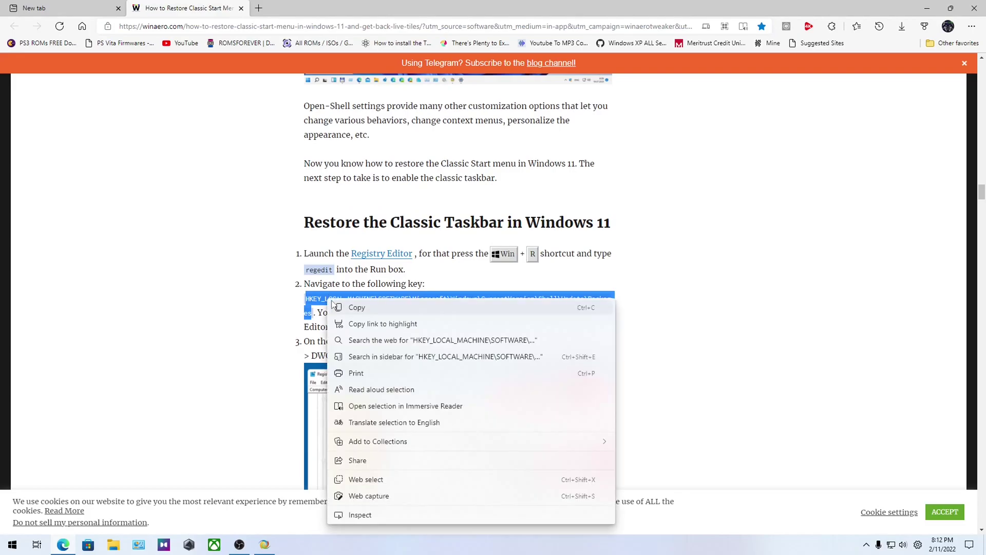
{"action": "left_click", "coordinate": [362, 308]}
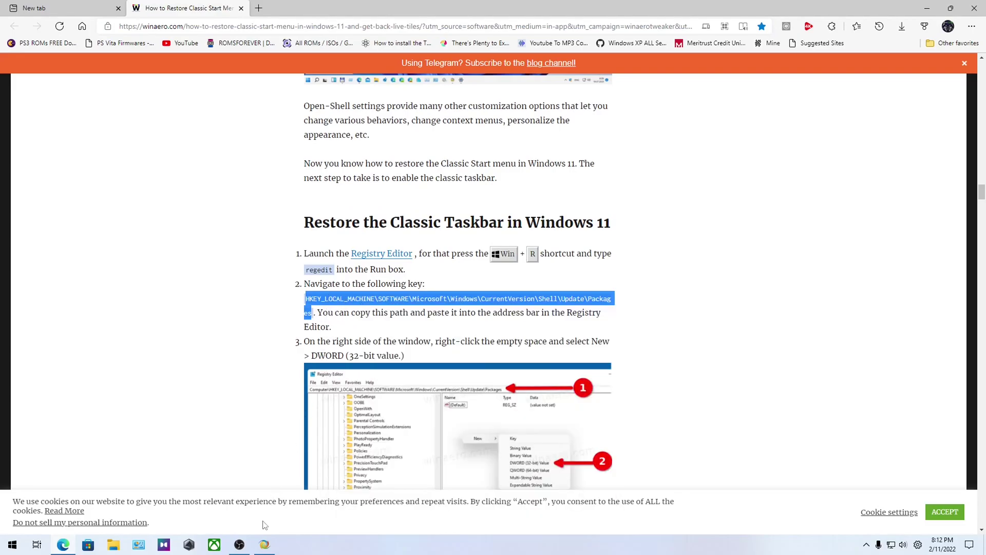
Step: Launch the Registry Editor by running regedit from the Run dialog
{"action": "right_click", "coordinate": [334, 548]}
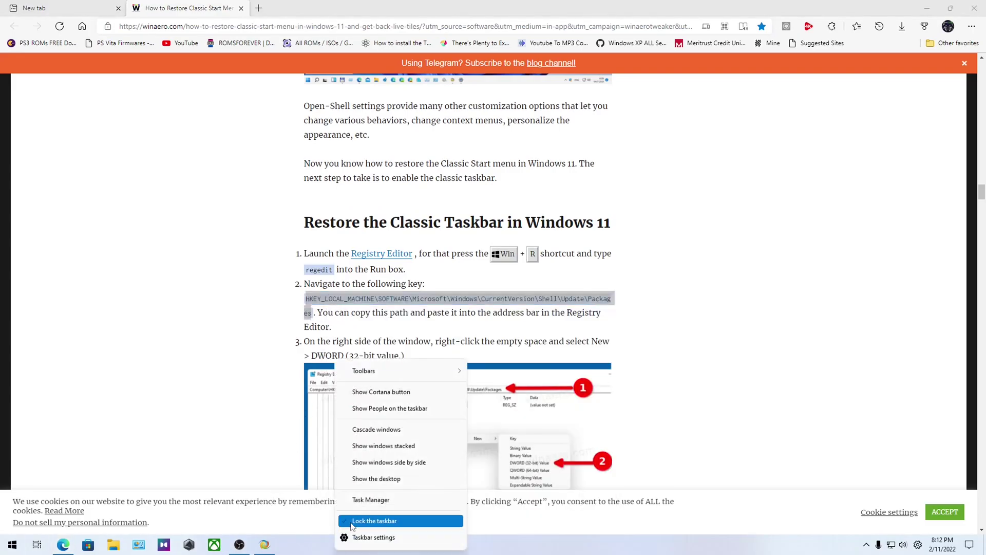
{"action": "left_click", "coordinate": [311, 550]}
{"action": "left_click", "coordinate": [13, 544]}
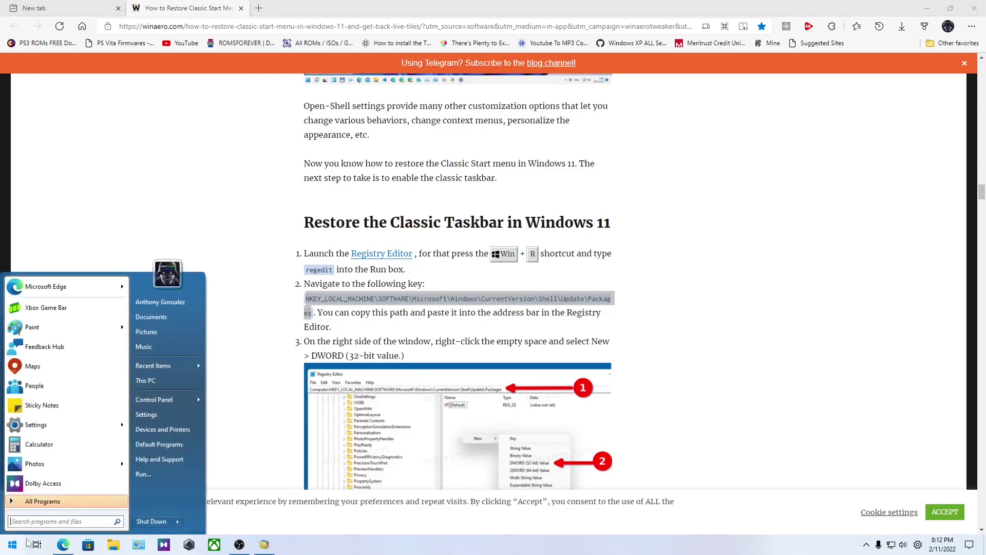
{"action": "left_click", "coordinate": [144, 472]}
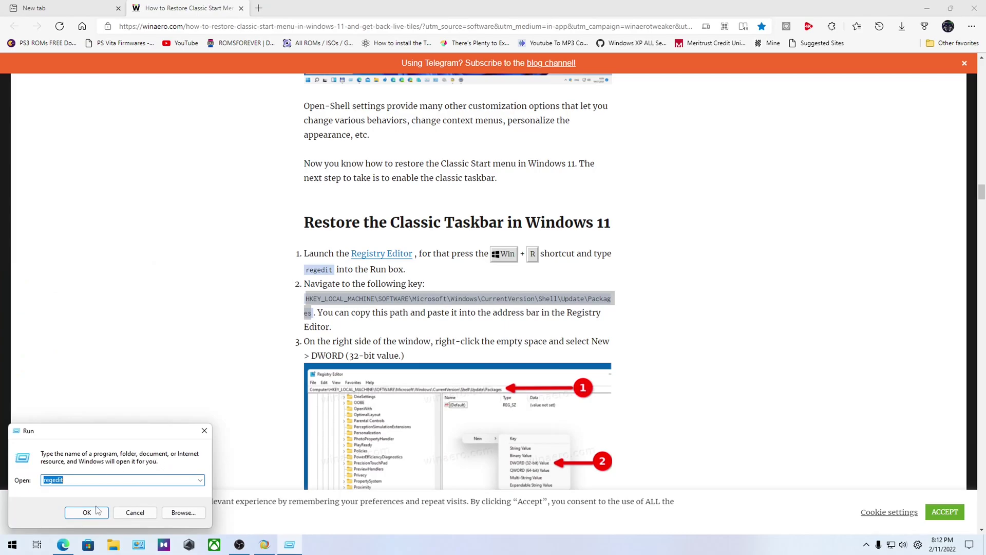
{"action": "left_click", "coordinate": [72, 508]}
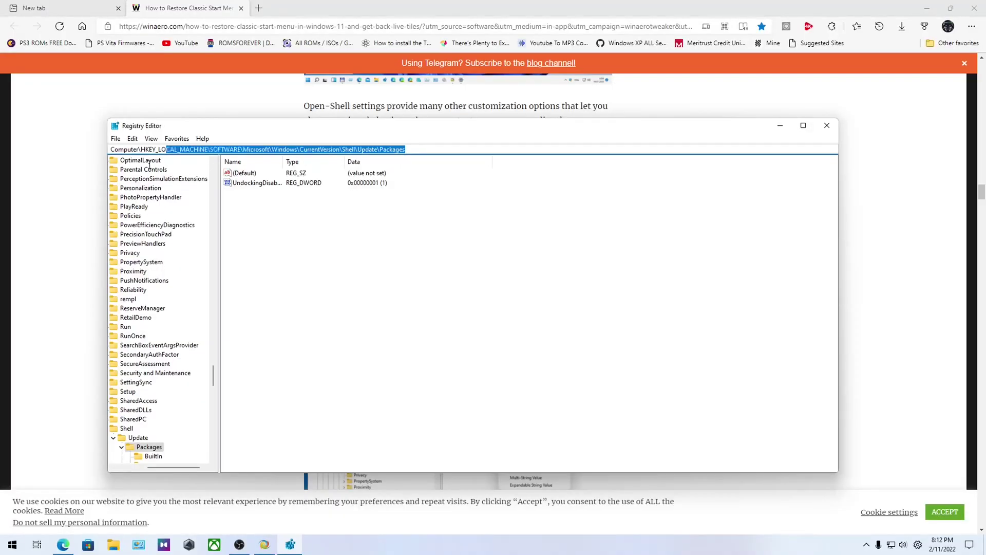
Step: Go to the copied path HKEY_LOCAL_MACHINE\SOFTWARE\Microsoft\Windows\CurrentVersion\Shell\Update\Packages in the Registry Editor
{"action": "left_click", "coordinate": [141, 150]}
{"action": "left_click_drag", "start_coordinate": [142, 151], "coordinate": [408, 148]}
{"action": "right_click", "coordinate": [404, 150]}
{"action": "left_click", "coordinate": [434, 194]}
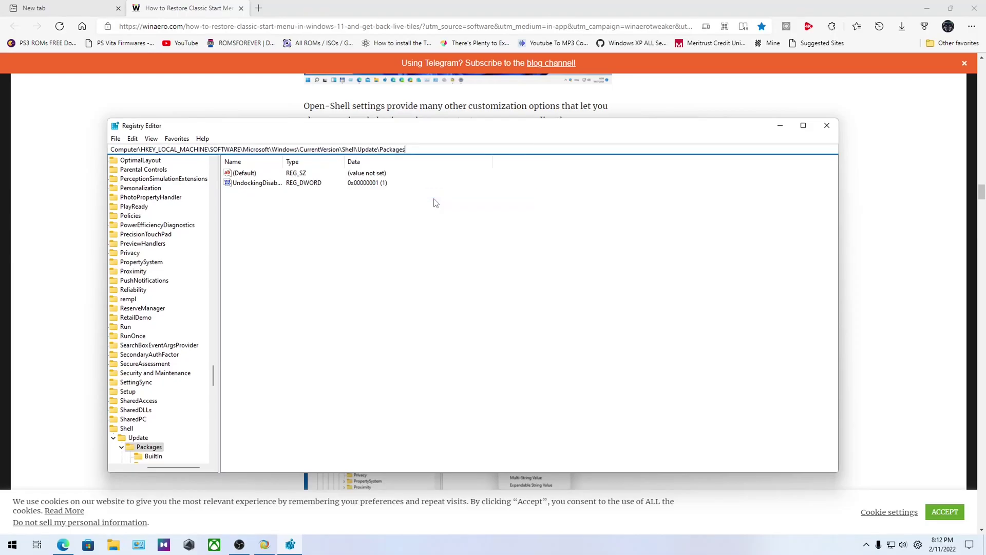
{"action": "left_click", "coordinate": [444, 172]}
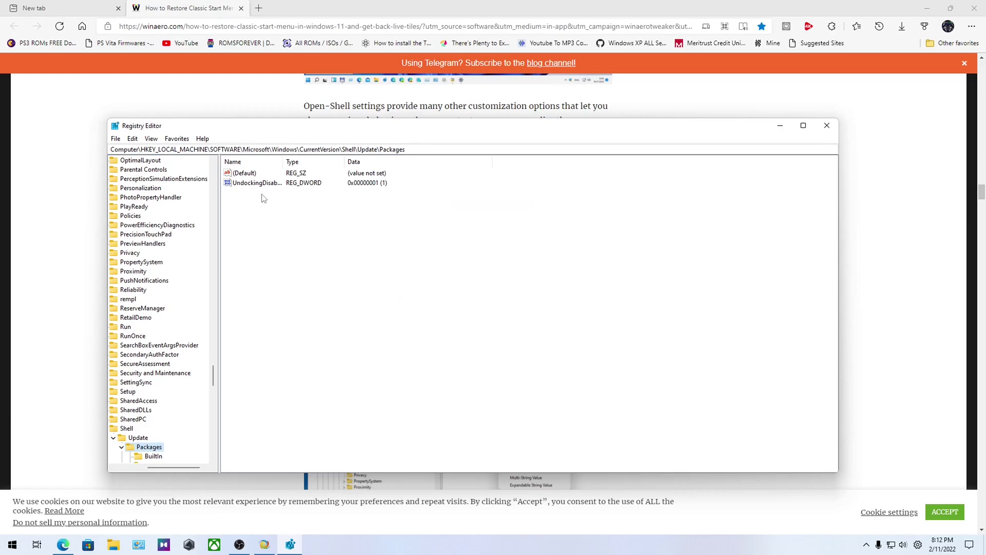
Step: Show the option for creating a new DWORD (32-bit) value in the Packages key without creating one
{"action": "right_click", "coordinate": [266, 219]}
{"action": "mouse_move", "coordinate": [292, 228]}
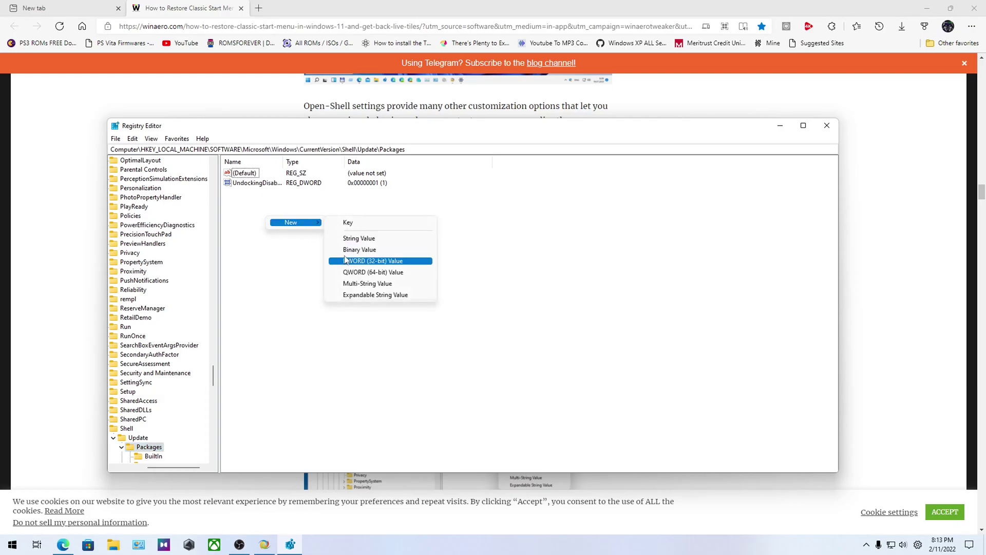
{"action": "left_click", "coordinate": [273, 266]}
Step: View the data of the UndockingDisabled value without changing it, and close the Registry Editor
{"action": "left_click", "coordinate": [259, 185]}
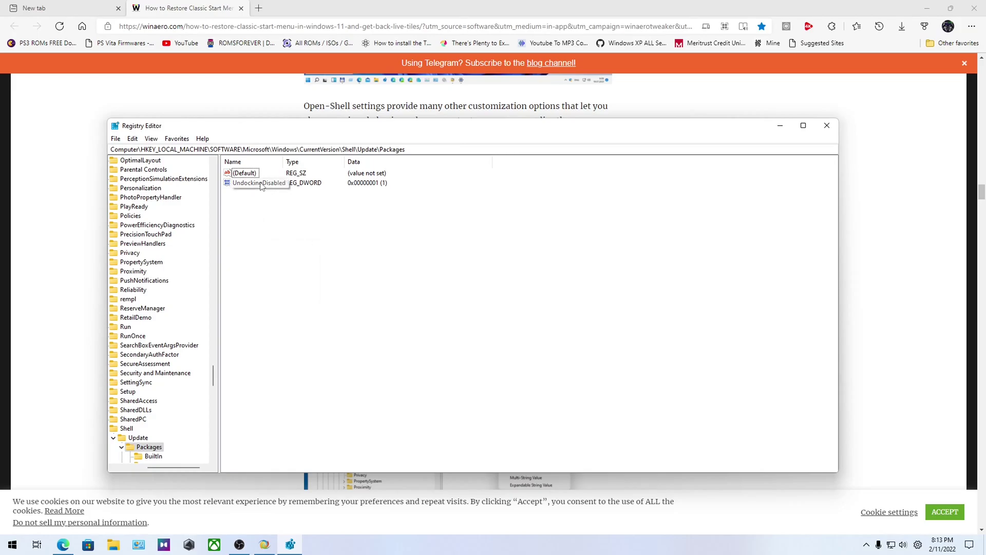
{"action": "left_click", "coordinate": [264, 201]}
{"action": "left_click", "coordinate": [268, 186]}
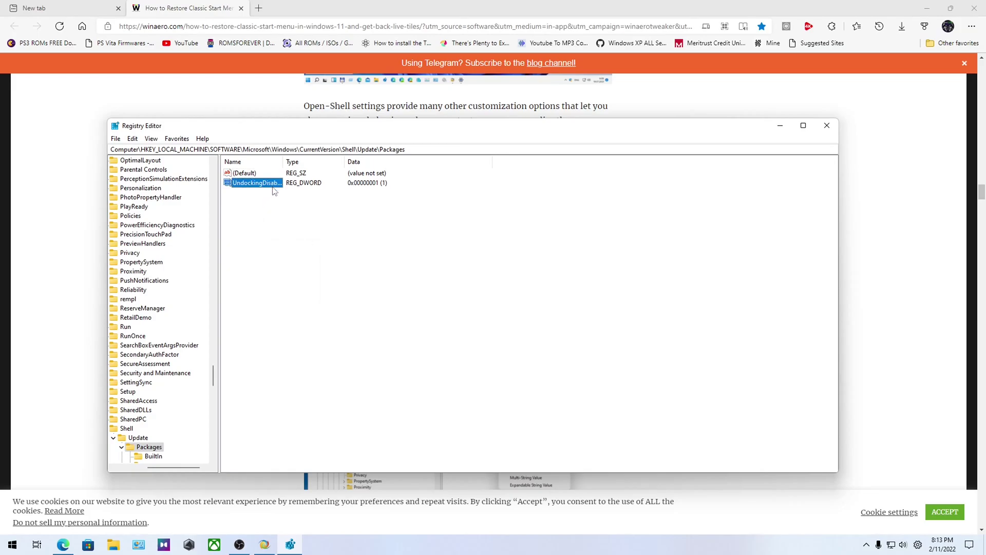
{"action": "double_click", "coordinate": [276, 185]}
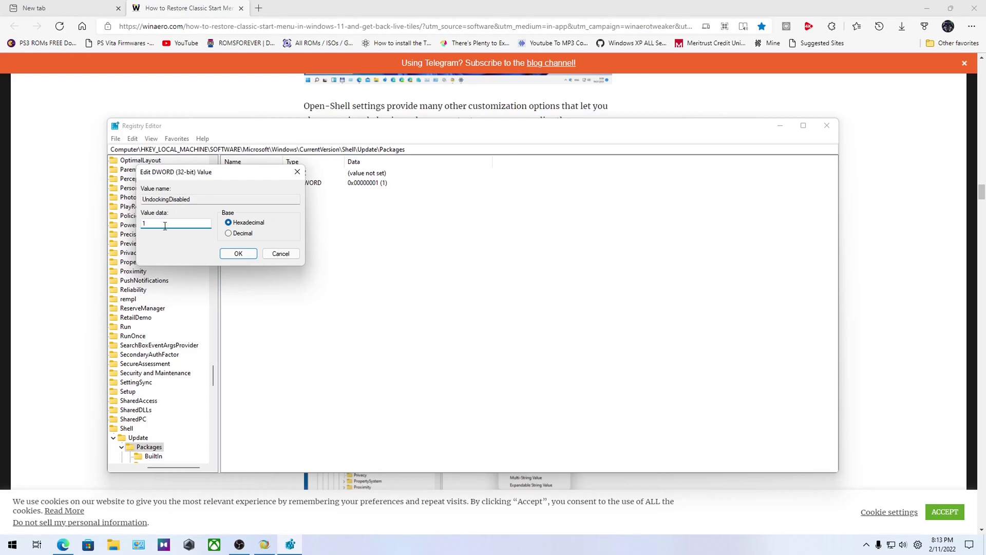
{"action": "left_click", "coordinate": [296, 173]}
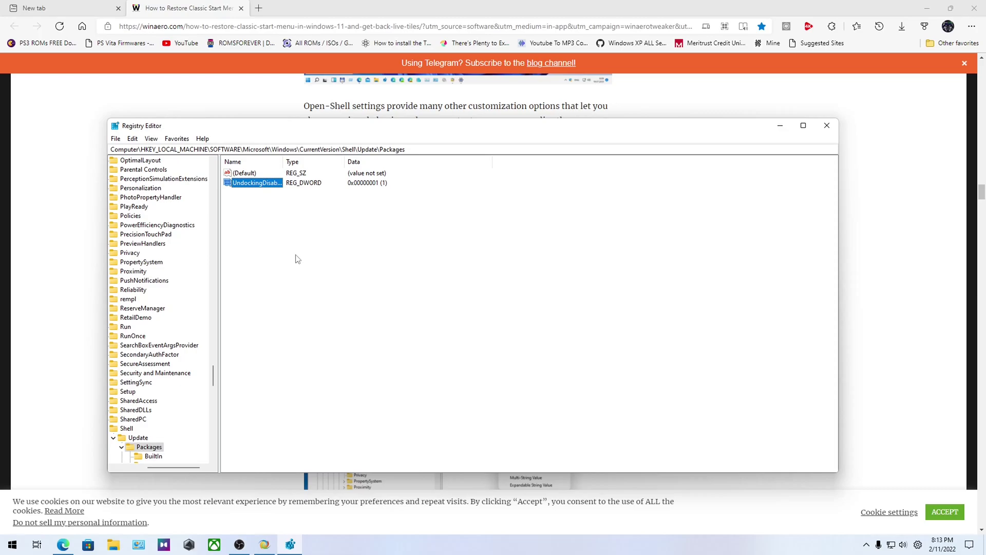
{"action": "left_click", "coordinate": [827, 126]}
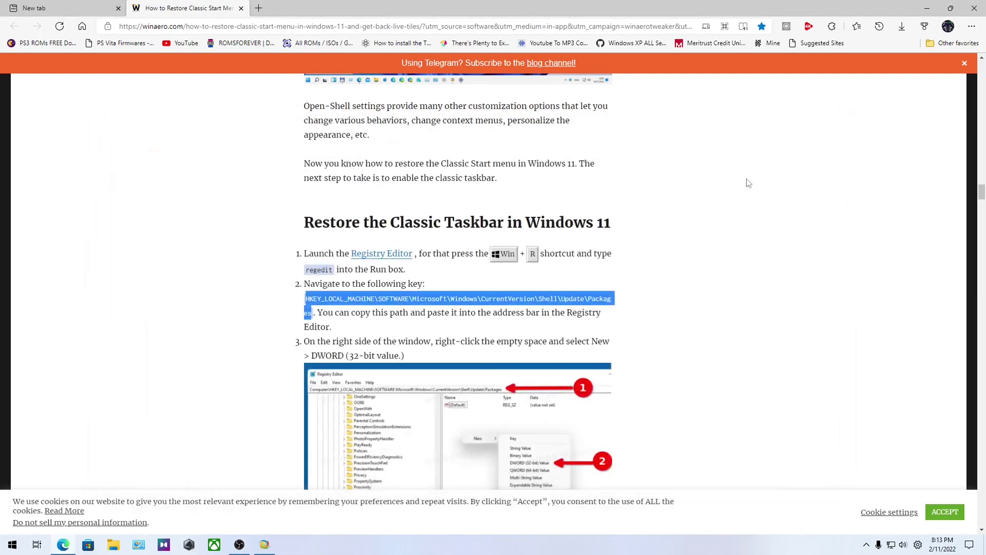
Step: Copy the command shell:::{05d7b0f4-2121-4eff-bf6b-ed3f69b894d9} from the article's section on restoring the clock, network, and sound icons
{"action": "scroll", "coordinate": [393, 307], "scroll_direction": "down", "scroll_amount": 10}
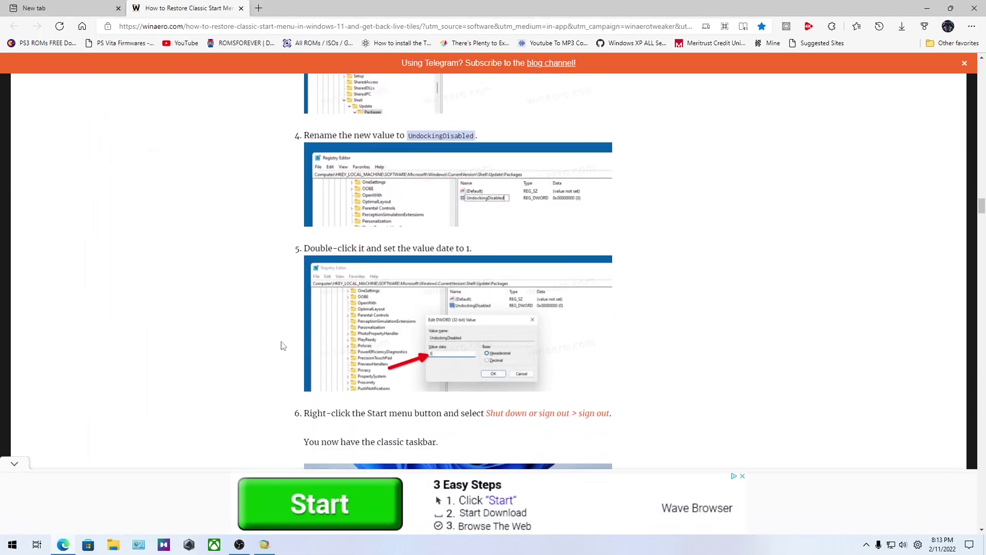
{"action": "scroll", "coordinate": [278, 299], "scroll_direction": "down", "scroll_amount": 3}
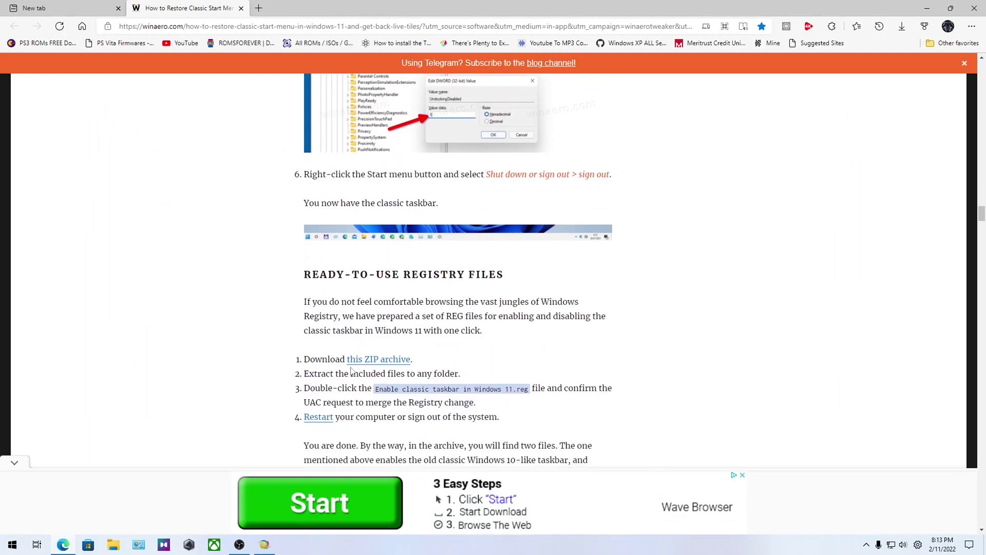
{"action": "scroll", "coordinate": [349, 364], "scroll_direction": "down", "scroll_amount": 1}
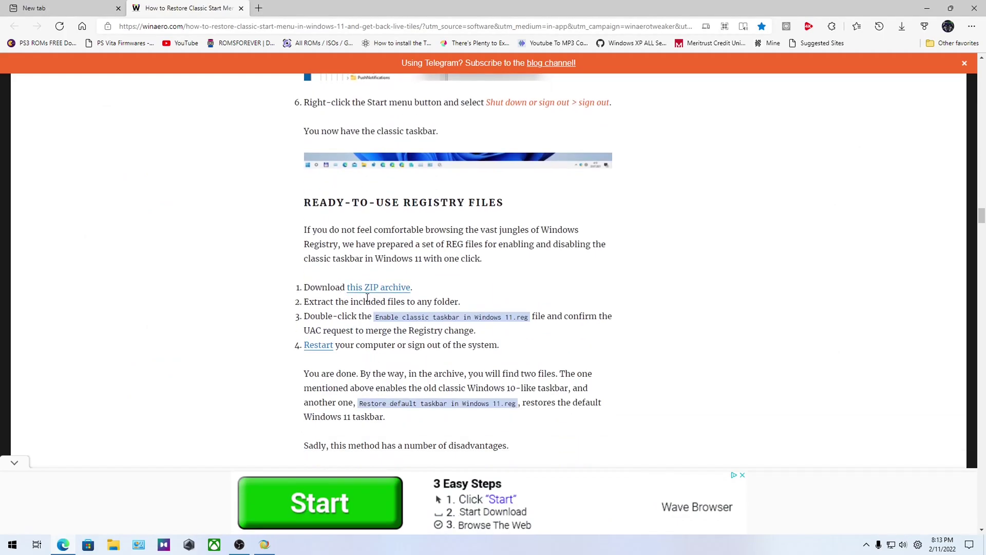
{"action": "scroll", "coordinate": [367, 298], "scroll_direction": "down", "scroll_amount": 7}
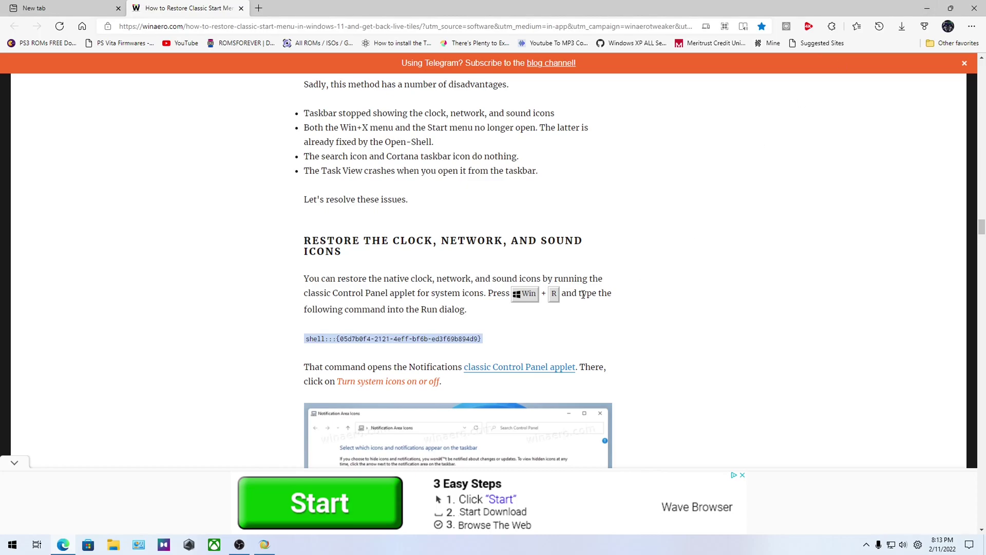
{"action": "left_click_drag", "start_coordinate": [308, 341], "coordinate": [390, 341]}
{"action": "left_click_drag", "start_coordinate": [307, 342], "coordinate": [482, 341]}
{"action": "right_click", "coordinate": [478, 341]}
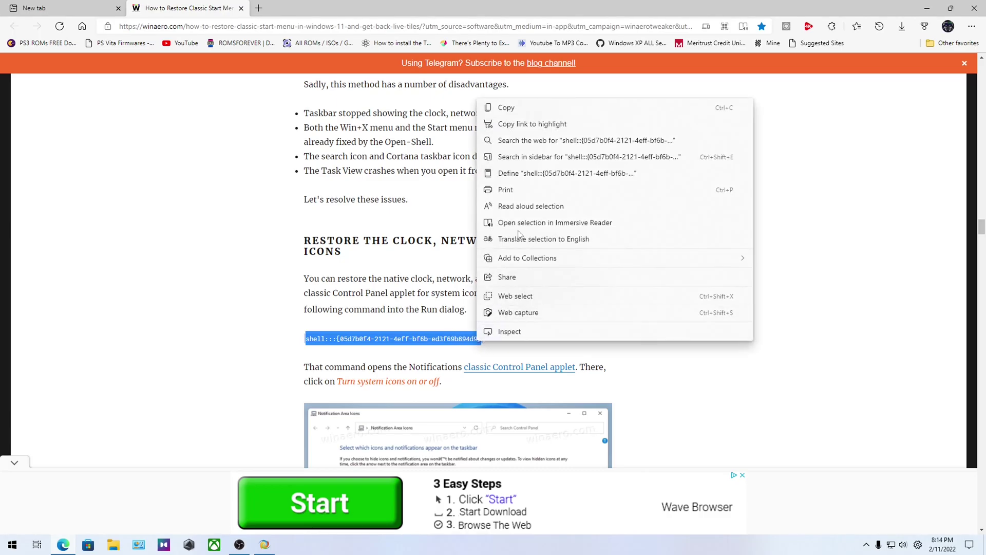
{"action": "left_click", "coordinate": [520, 108]}
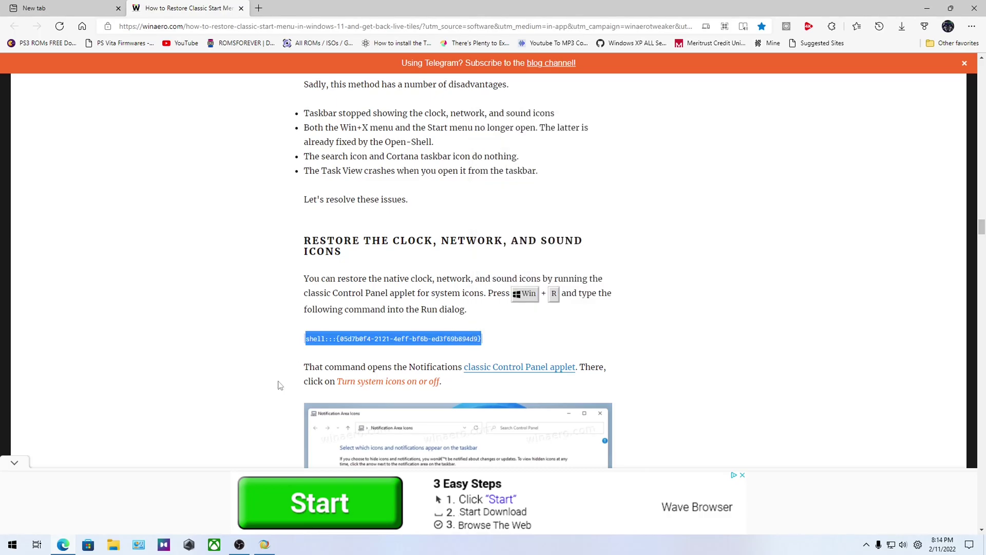
{"action": "left_click", "coordinate": [14, 545]}
{"action": "right_click", "coordinate": [14, 545]}
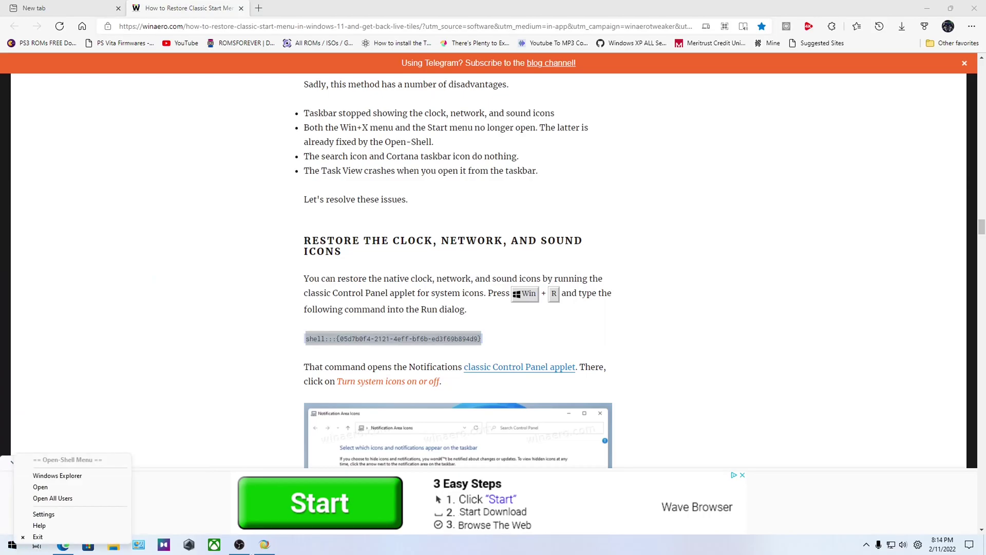
{"action": "right_click", "coordinate": [376, 544]}
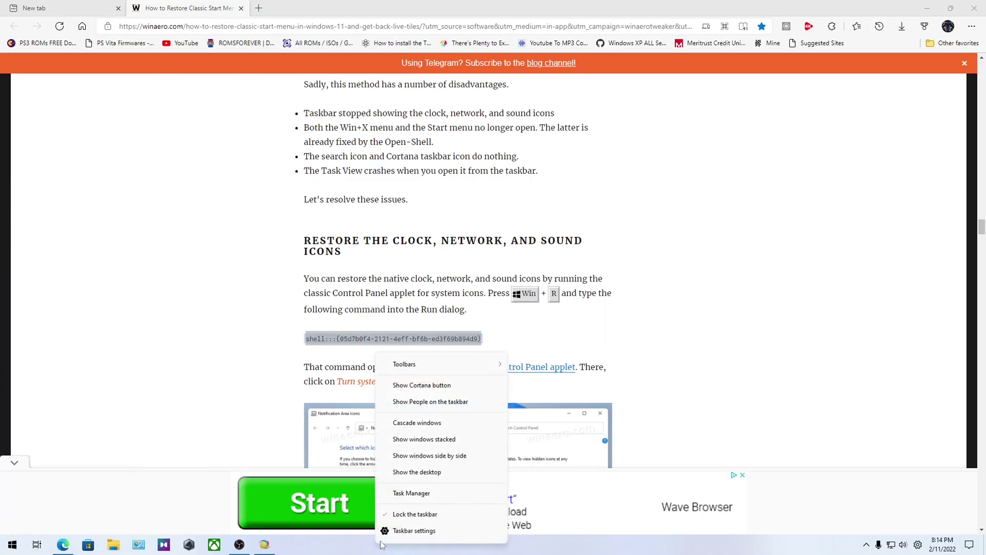
{"action": "left_click", "coordinate": [429, 494]}
Step: Try to run shell:::{05d7b0f4-2121-4eff-bf6b-ed3f69b894d9} in Windows PowerShell opened as administrator
{"action": "left_click", "coordinate": [16, 551]}
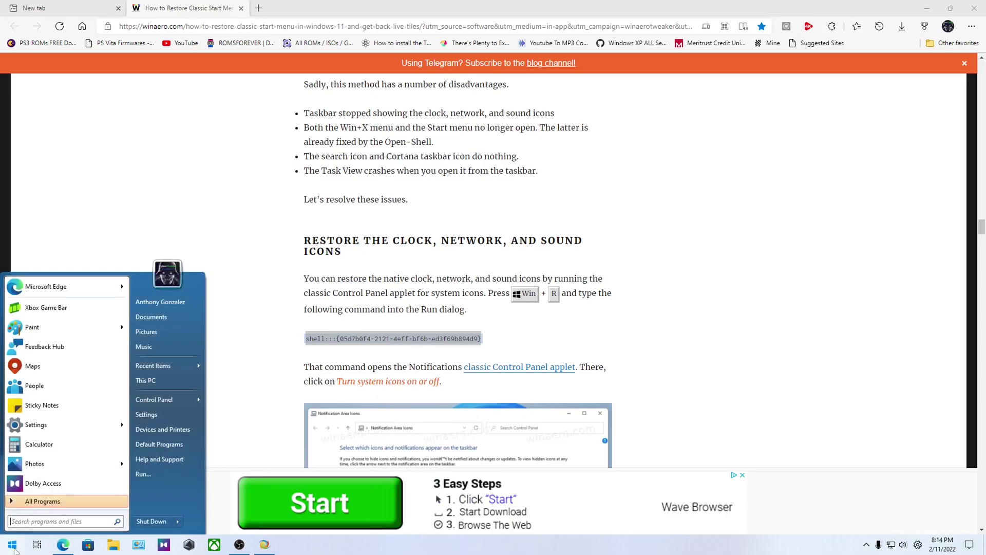
{"action": "left_click", "coordinate": [57, 504]}
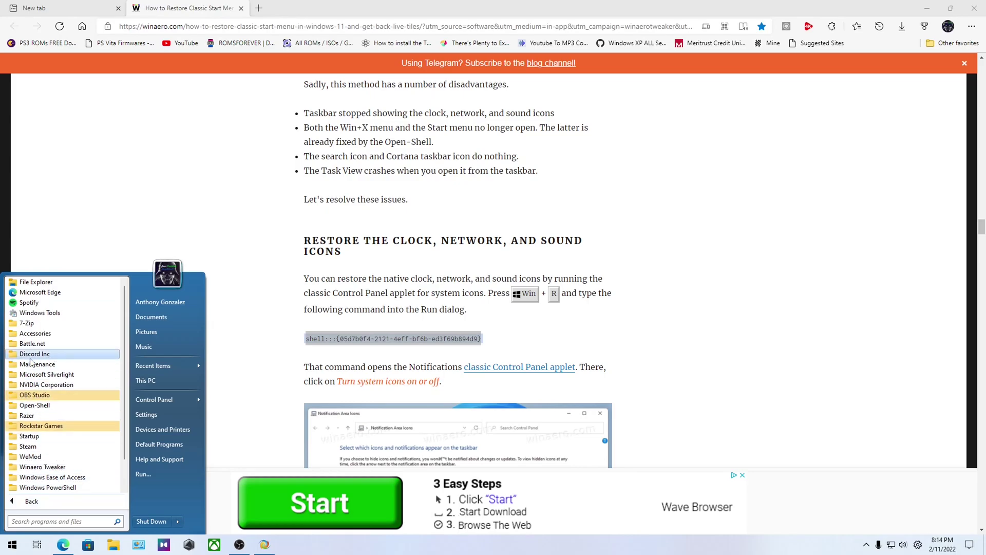
{"action": "scroll", "coordinate": [58, 442], "scroll_direction": "down", "scroll_amount": 1}
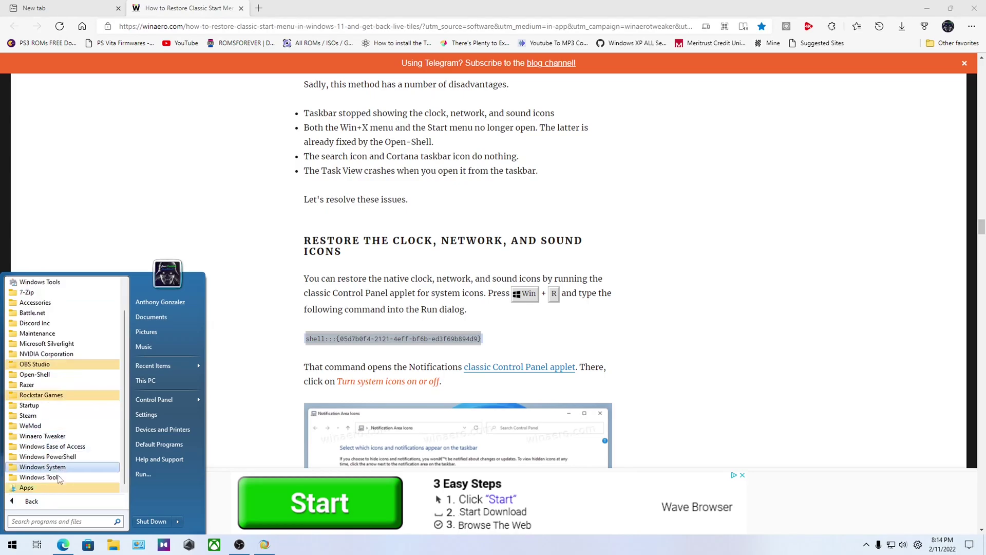
{"action": "left_click", "coordinate": [33, 459]}
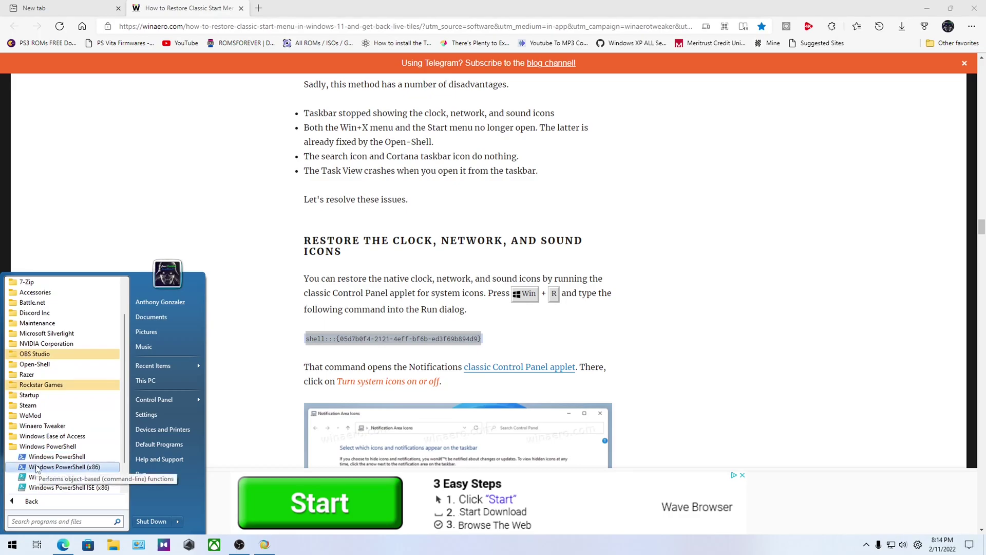
{"action": "right_click", "coordinate": [45, 457]}
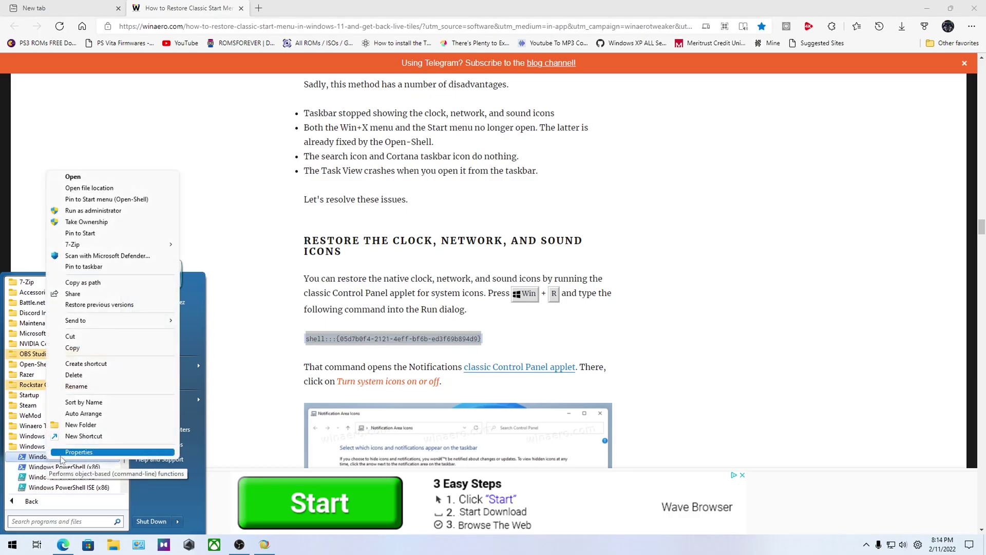
{"action": "left_click", "coordinate": [85, 211]}
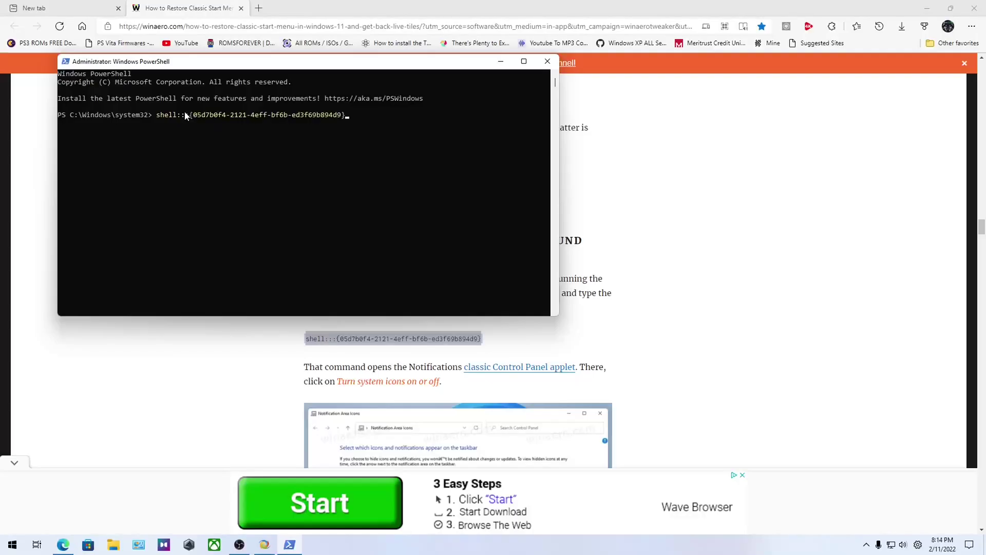
{"action": "key", "text": "Return"}
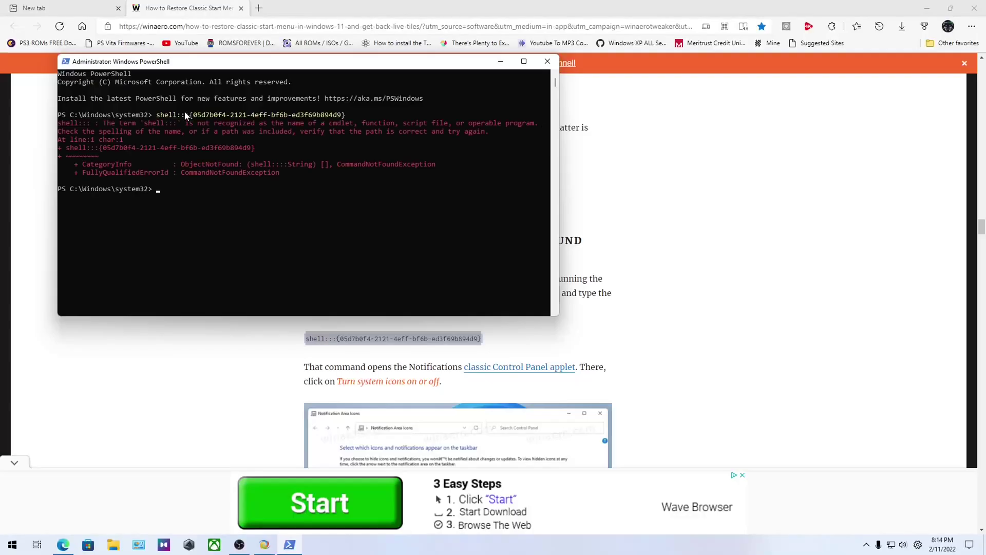
{"action": "left_click", "coordinate": [548, 61]}
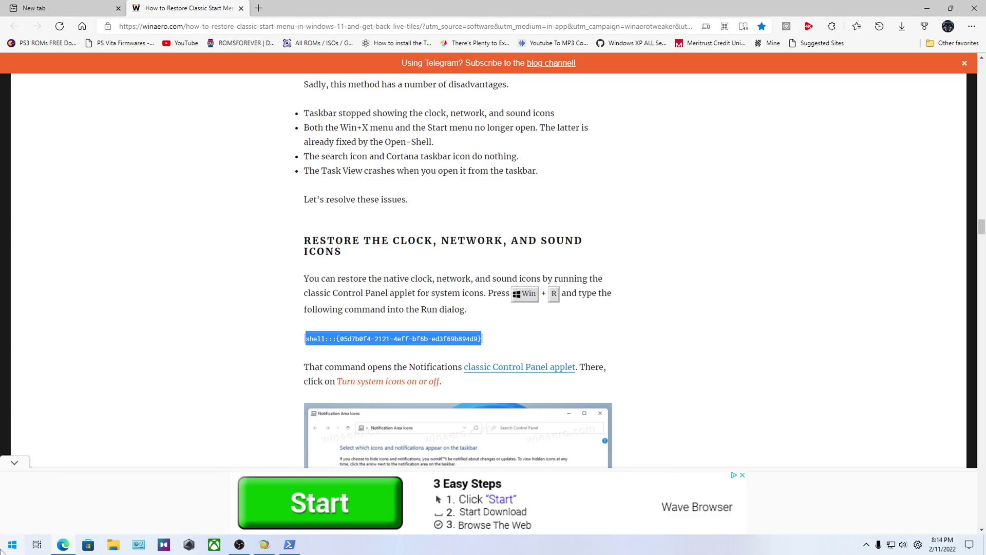
Step: Run the copied command shell:::{05d7b0f4-2121-4eff-bf6b-ed3f69b894d9} from the Run dialog
{"action": "right_click", "coordinate": [13, 544]}
{"action": "right_click", "coordinate": [386, 547]}
{"action": "key", "text": "super"}
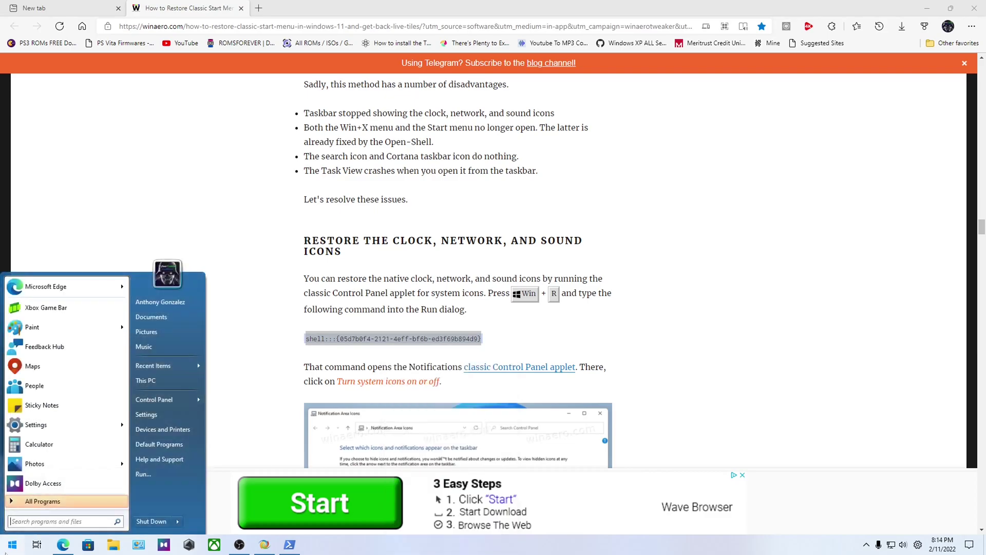
{"action": "left_click", "coordinate": [143, 476]}
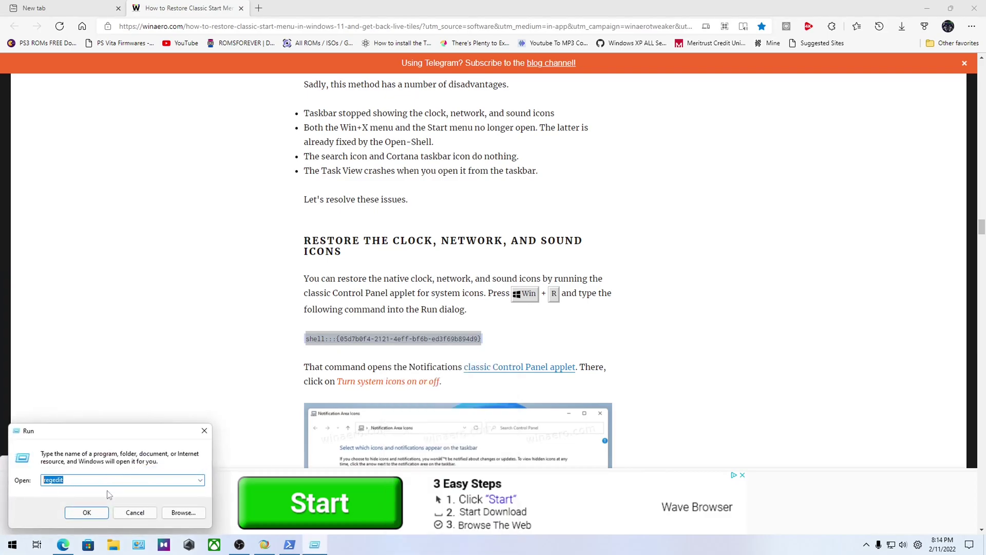
{"action": "right_click", "coordinate": [85, 481]}
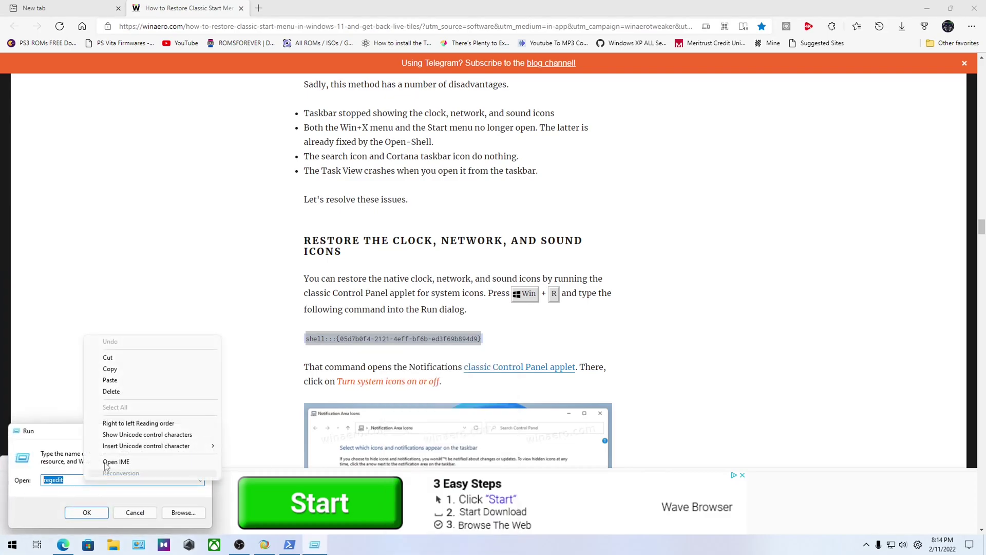
{"action": "left_click", "coordinate": [145, 380]}
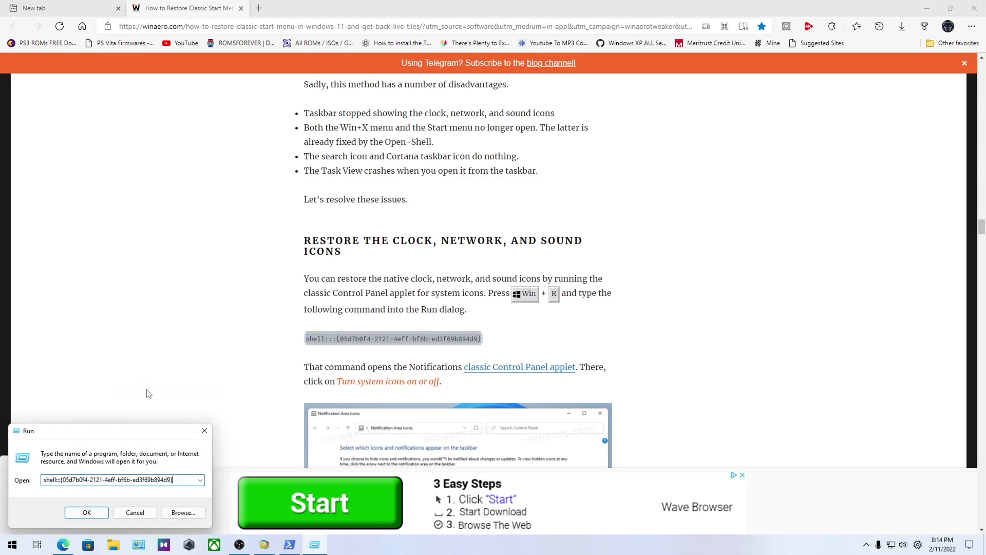
{"action": "key", "text": "Return"}
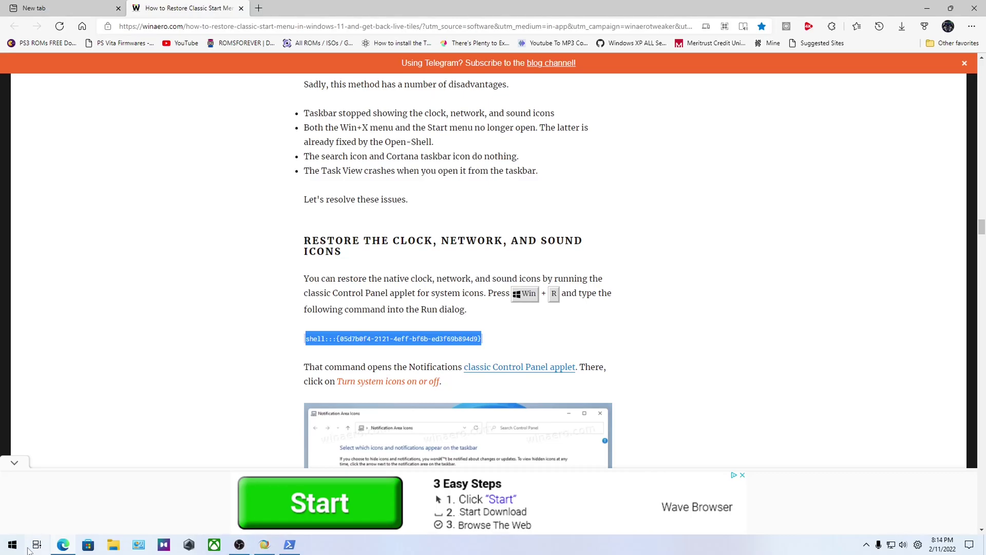
Step: Check the article's Notification Area Icons instructions, then minimize the browser and close PowerShell to return to Winaero Tweaker
{"action": "scroll", "coordinate": [487, 395], "scroll_direction": "down", "scroll_amount": 3}
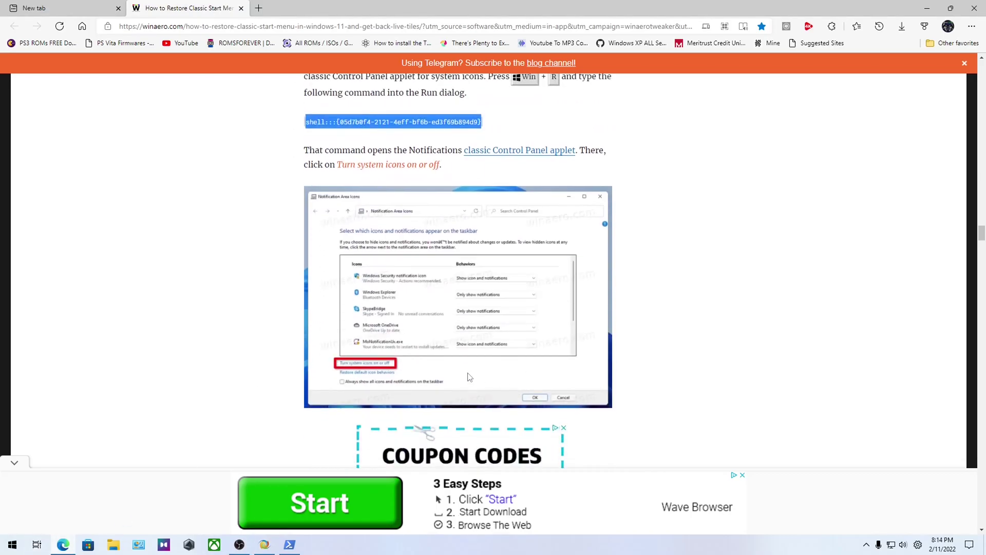
{"action": "scroll", "coordinate": [468, 378], "scroll_direction": "up", "scroll_amount": 1}
{"action": "scroll", "coordinate": [458, 387], "scroll_direction": "up", "scroll_amount": 2}
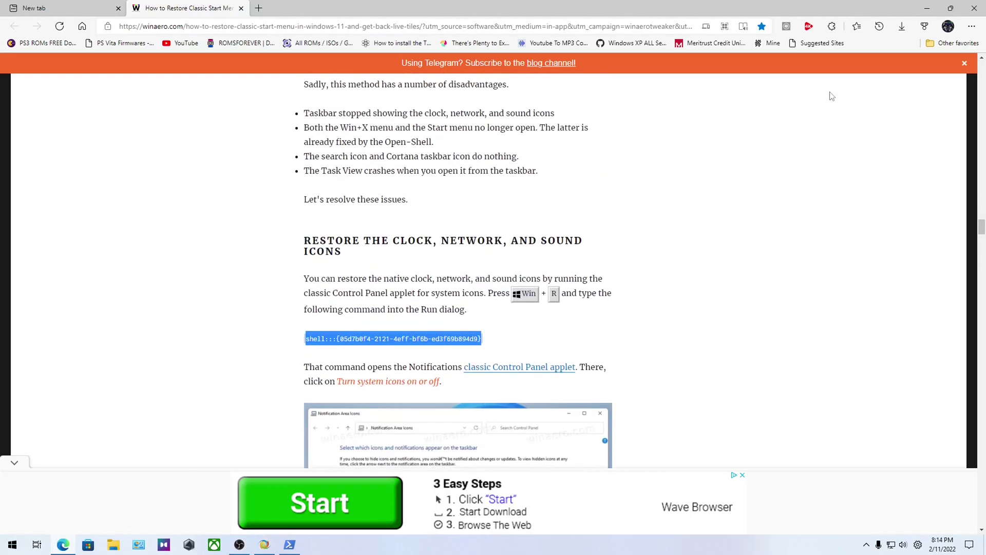
{"action": "double_click", "coordinate": [910, 6]}
{"action": "left_click", "coordinate": [547, 61]}
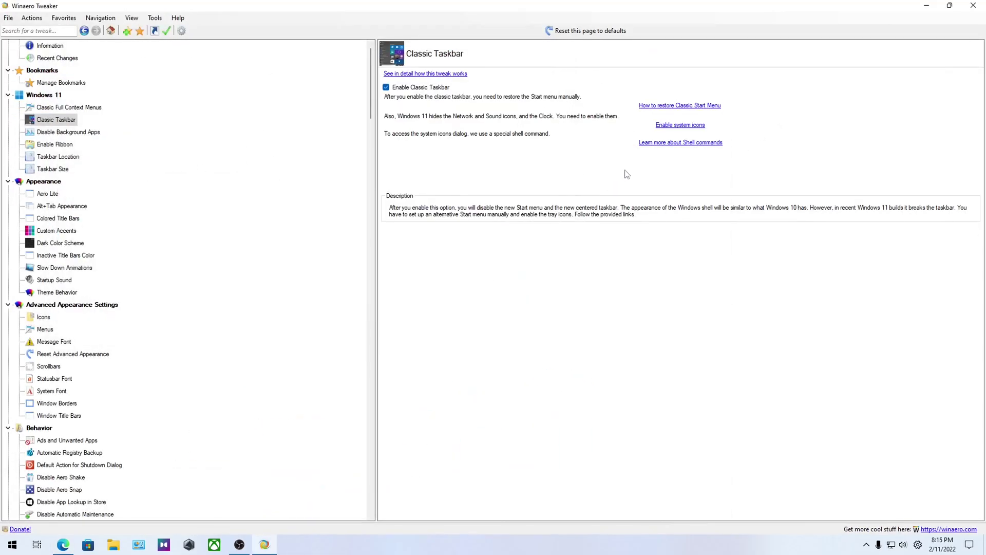
Step: Open the system icons settings from the Classic Taskbar tweak and review the behaviors from Clock down to Action Center
{"action": "left_click", "coordinate": [669, 126]}
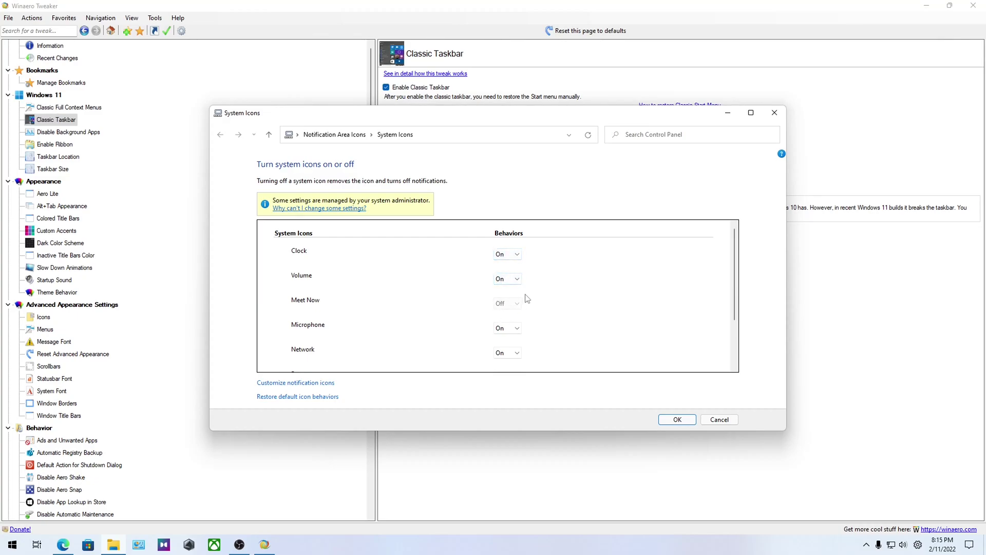
{"action": "left_click_drag", "start_coordinate": [735, 245], "coordinate": [734, 275]}
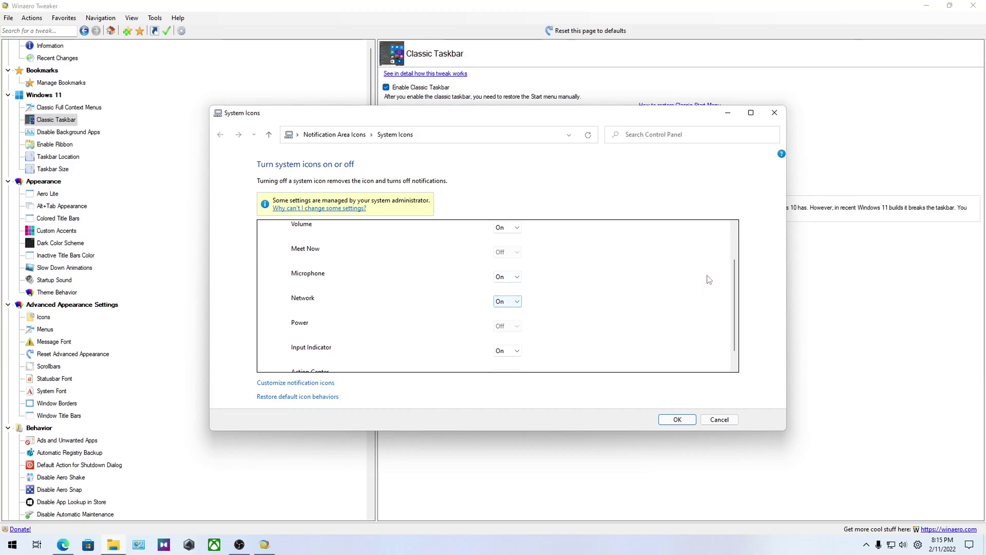
{"action": "left_click_drag", "start_coordinate": [732, 271], "coordinate": [733, 306]}
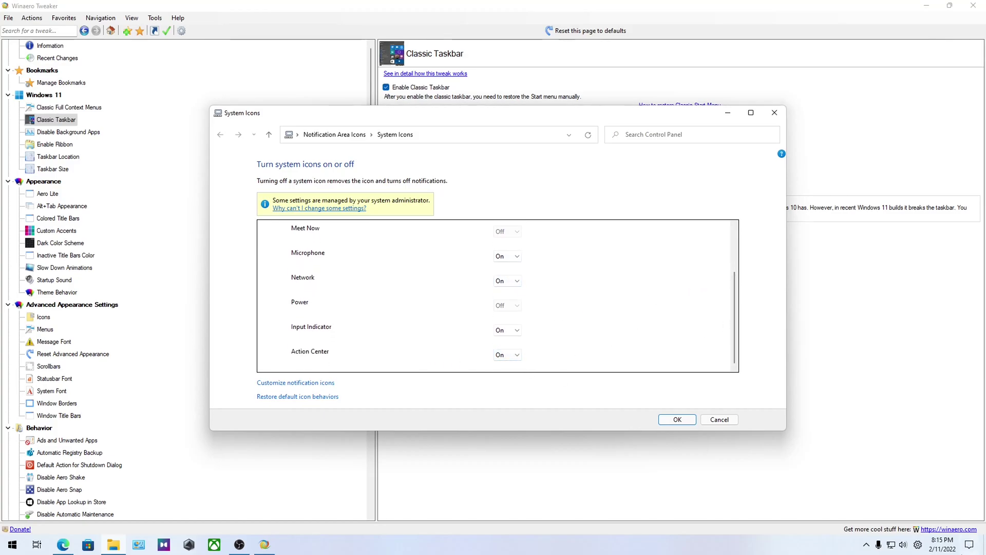
Step: Check the taskbar clock's calendar, cancel the system icons settings, and close Winaero Tweaker
{"action": "left_click", "coordinate": [964, 550]}
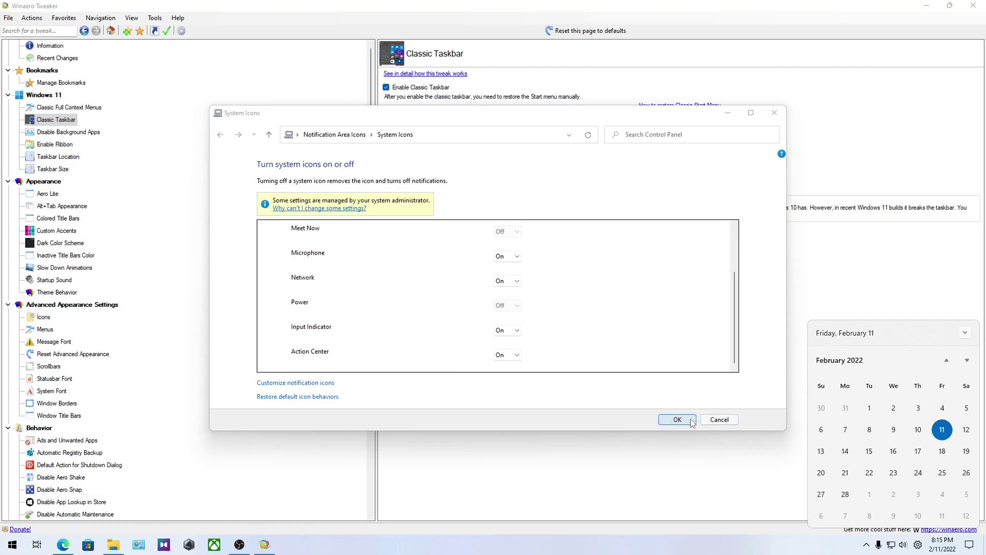
{"action": "left_click", "coordinate": [719, 420]}
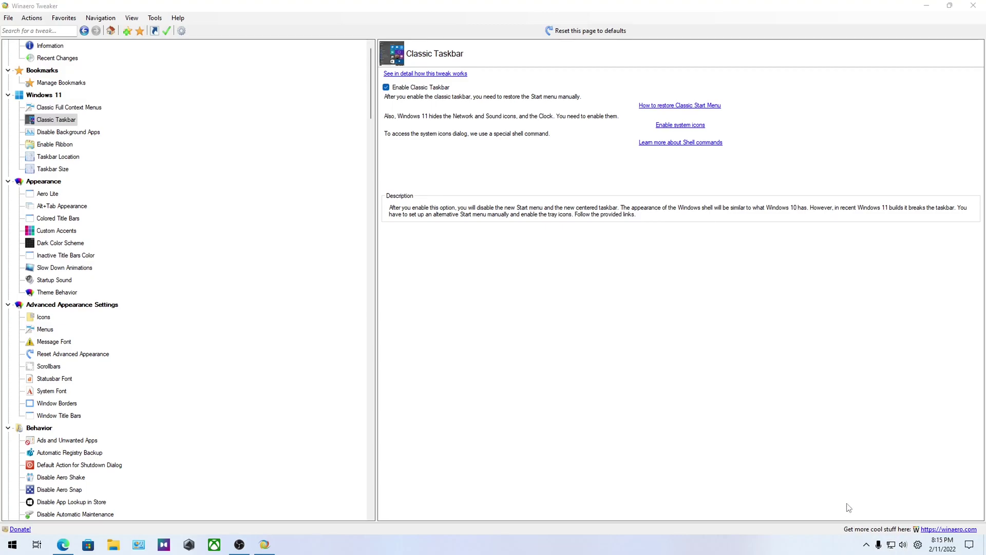
{"action": "left_click", "coordinate": [973, 5]}
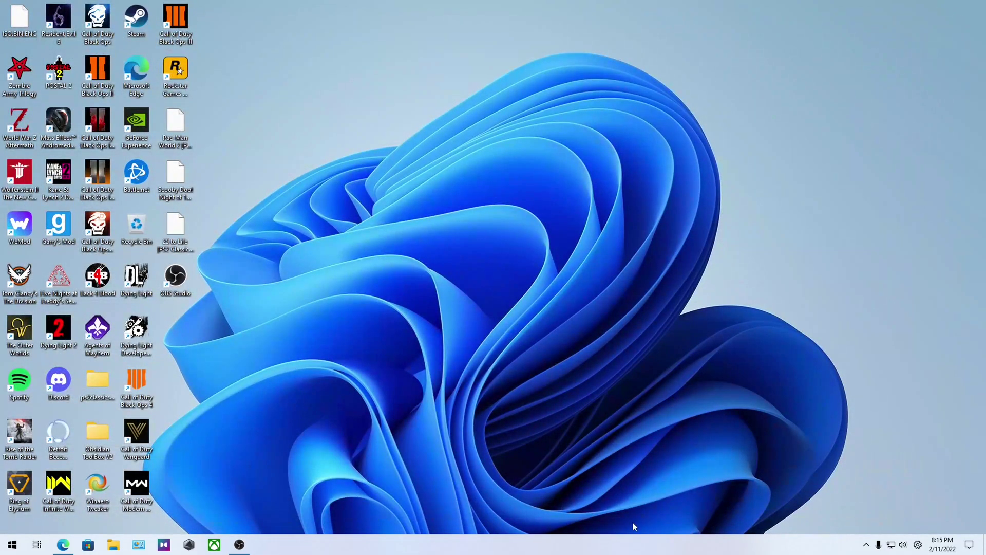
Step: Check the taskbar's hidden tray icons, the Start menu, and the desktop's context menu
{"action": "left_click", "coordinate": [878, 544]}
{"action": "left_click", "coordinate": [868, 545]}
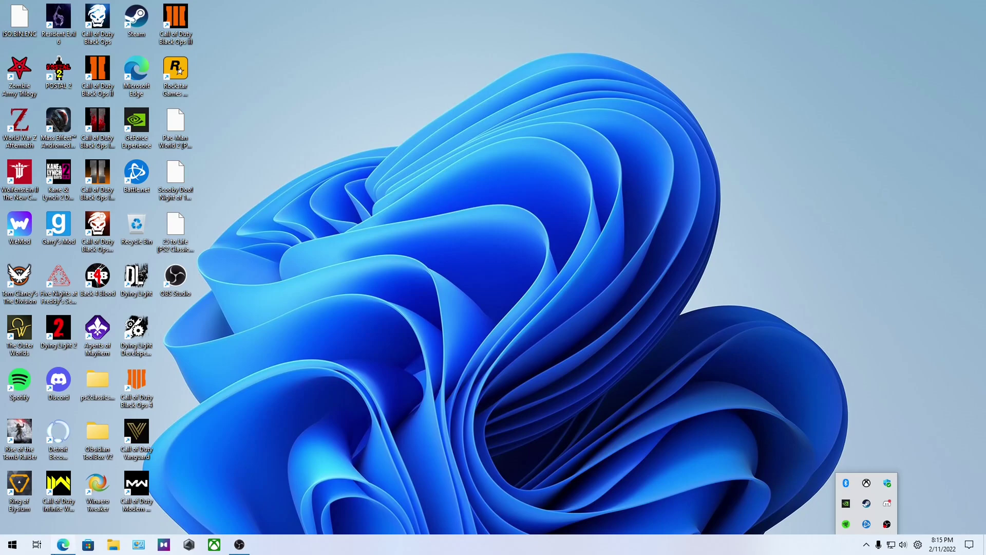
{"action": "left_click", "coordinate": [15, 549]}
{"action": "left_click", "coordinate": [11, 545]}
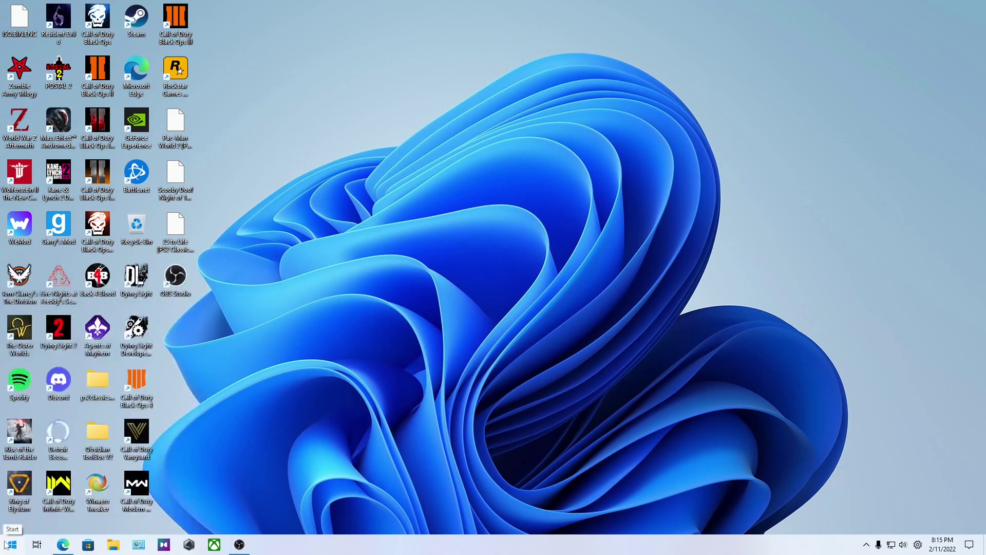
{"action": "right_click", "coordinate": [381, 426]}
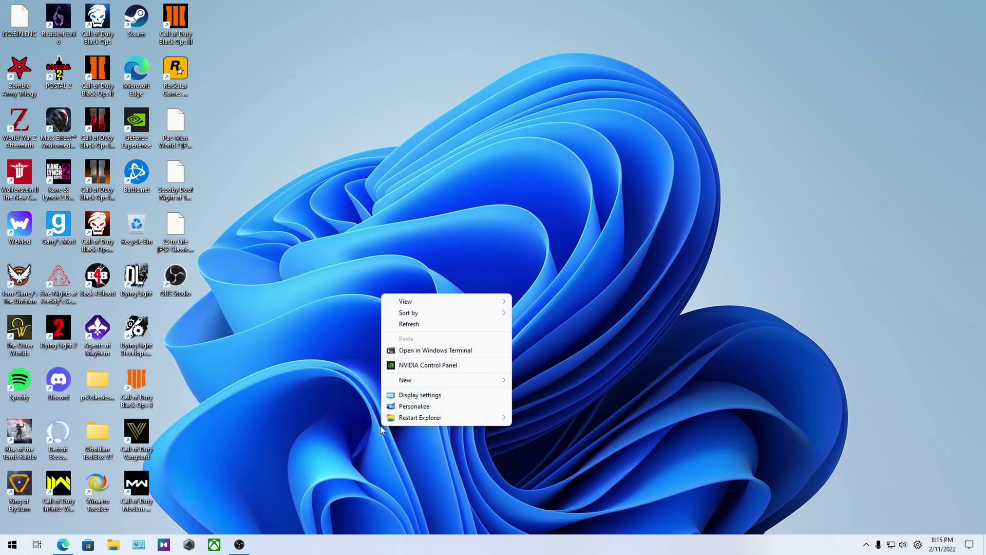
{"action": "left_click", "coordinate": [265, 471]}
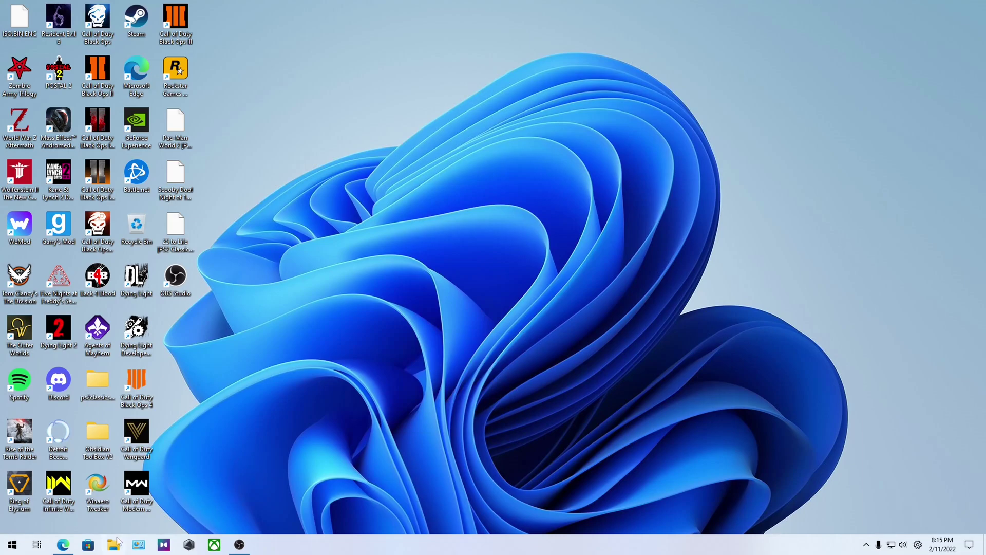
Step: Switch to Microsoft Edge and copy the registry path HKEY_CURRENT_USER\Software\Microsoft\Windows\CurrentVersion\Search from the article's search icon instructions
{"action": "left_click", "coordinate": [63, 545]}
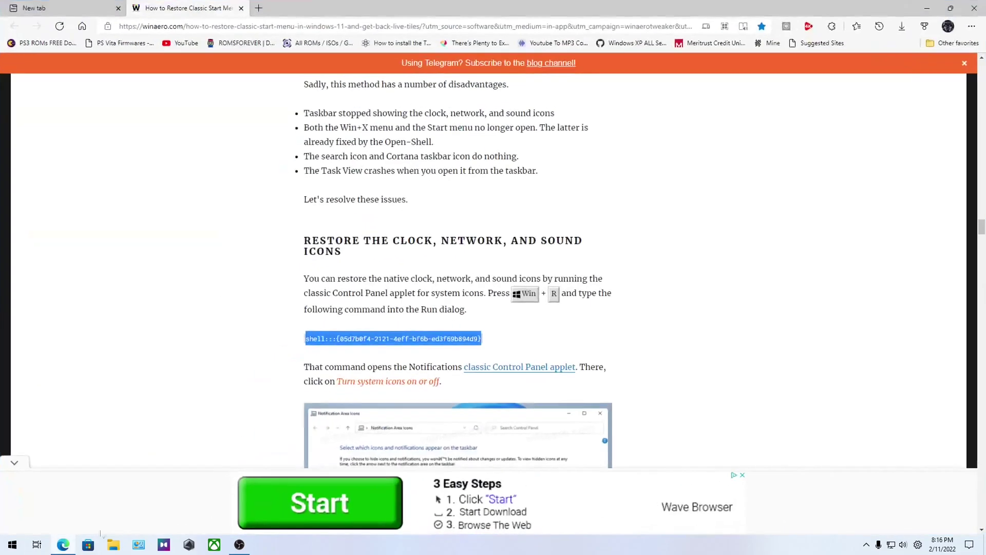
{"action": "scroll", "coordinate": [364, 331], "scroll_direction": "down", "scroll_amount": 20}
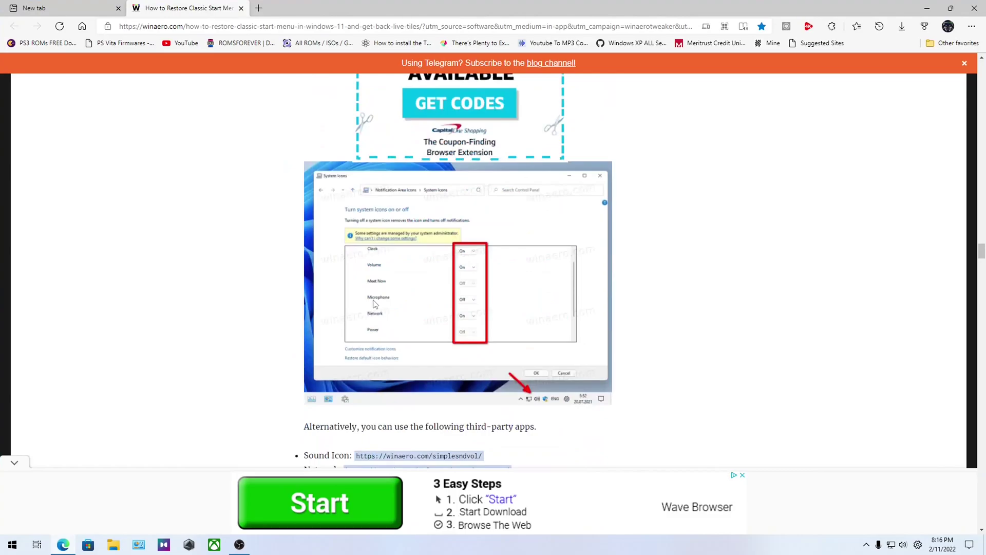
{"action": "scroll", "coordinate": [367, 293], "scroll_direction": "down", "scroll_amount": 7}
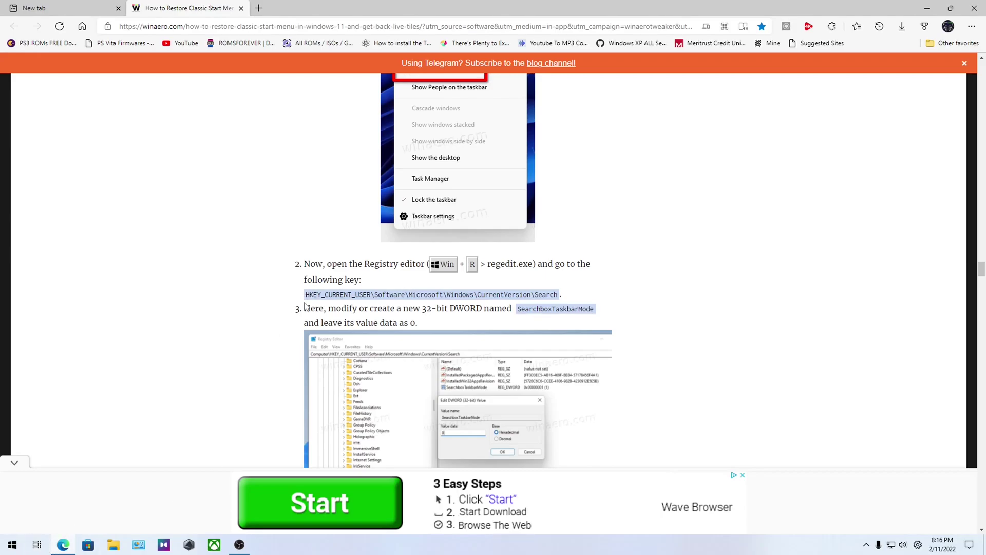
{"action": "left_click_drag", "start_coordinate": [308, 297], "coordinate": [558, 298]}
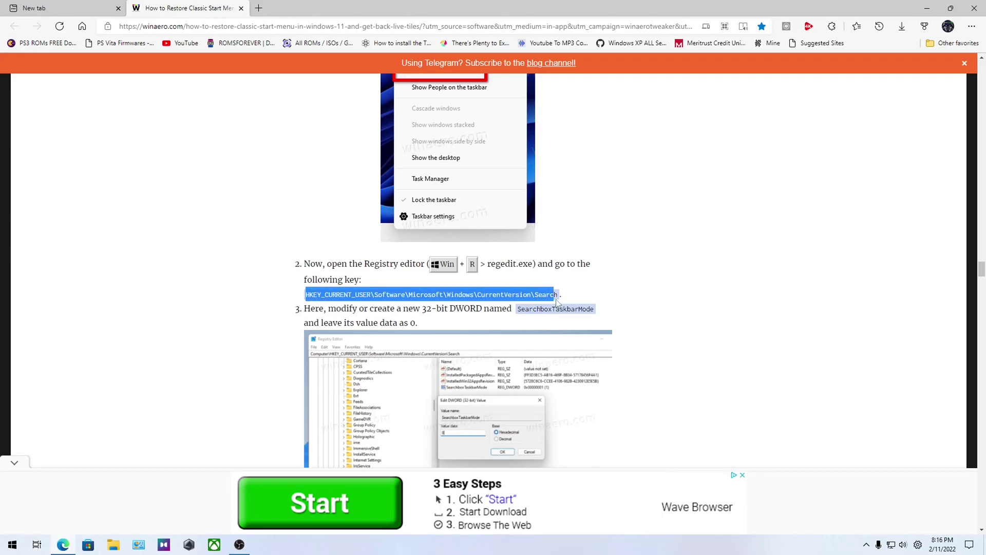
{"action": "right_click", "coordinate": [559, 303]}
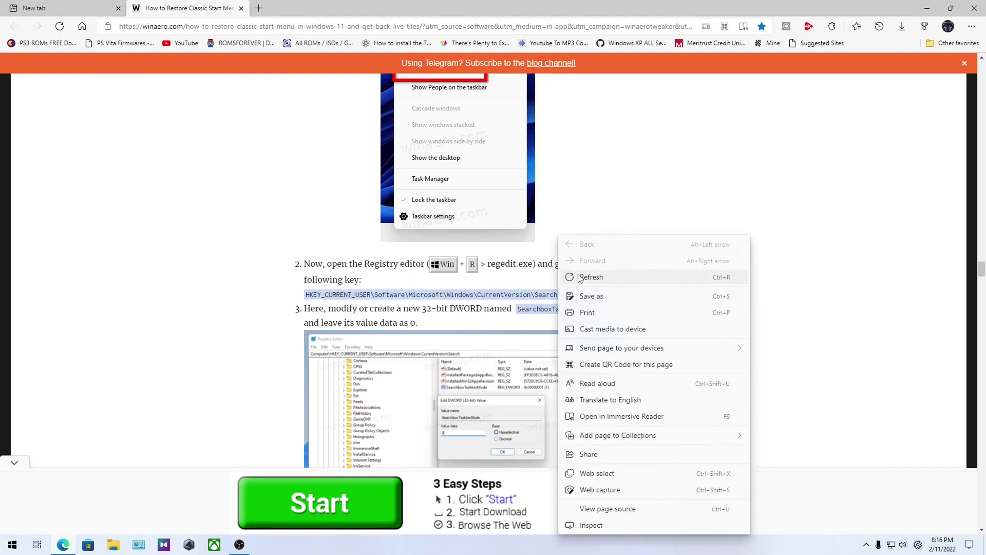
{"action": "right_click", "coordinate": [507, 297]}
{"action": "double_click", "coordinate": [352, 297]}
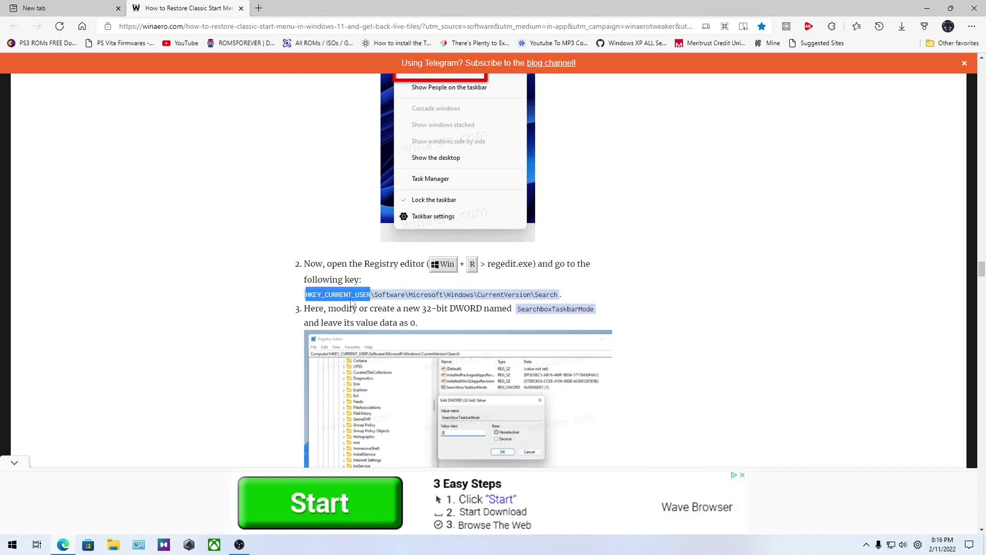
{"action": "left_click_drag", "start_coordinate": [298, 300], "coordinate": [554, 294]}
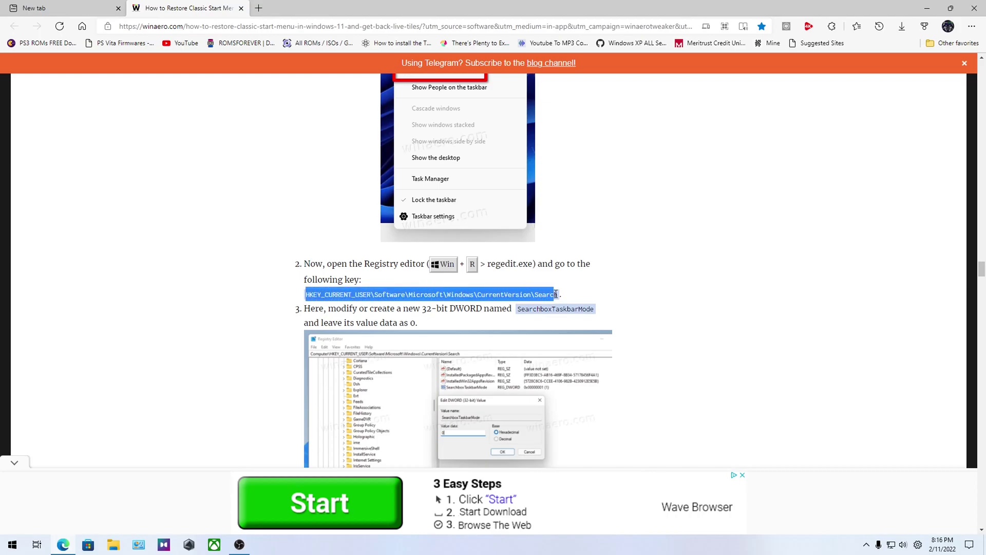
{"action": "right_click", "coordinate": [556, 296]}
{"action": "left_click", "coordinate": [573, 307]}
Step: Launch Registry Editor by running regedit from the Start menu's Run dialog
{"action": "left_click", "coordinate": [12, 544]}
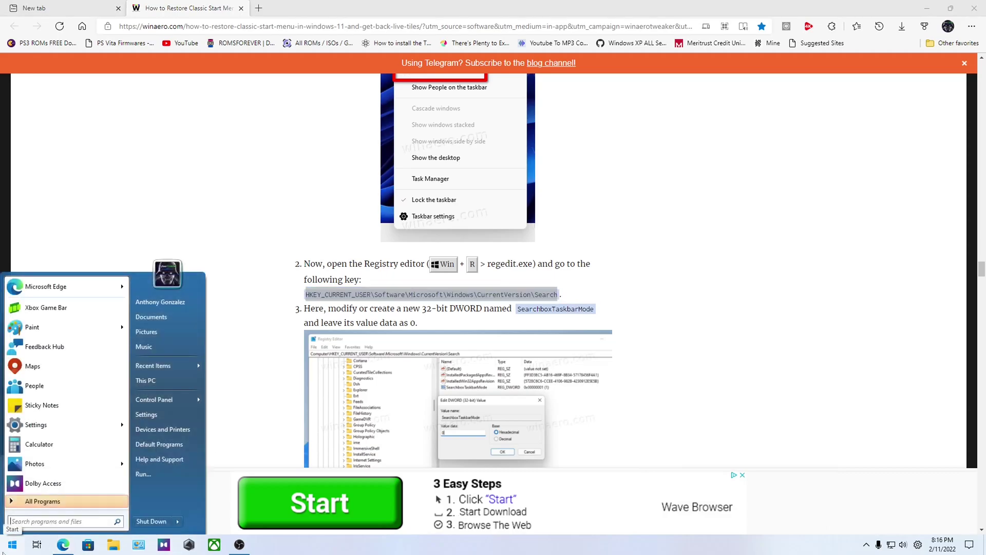
{"action": "left_click", "coordinate": [153, 474]}
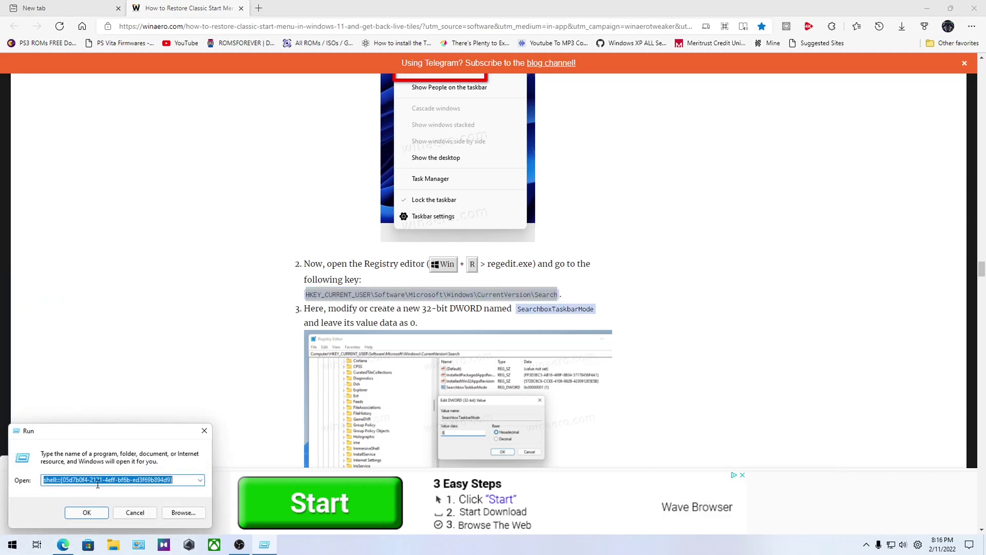
{"action": "type", "text": "reged"}
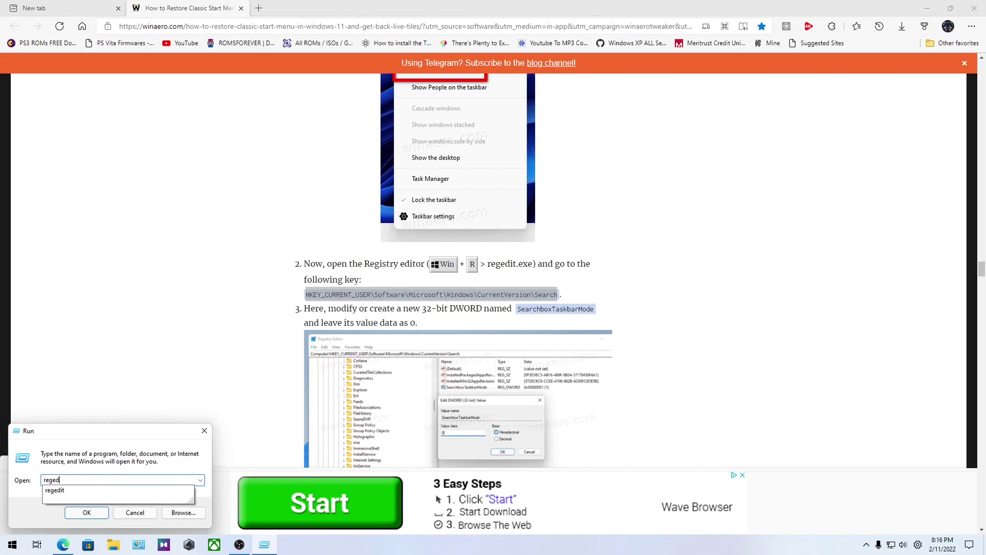
{"action": "type", "text": "it"}
{"action": "key", "text": "Return"}
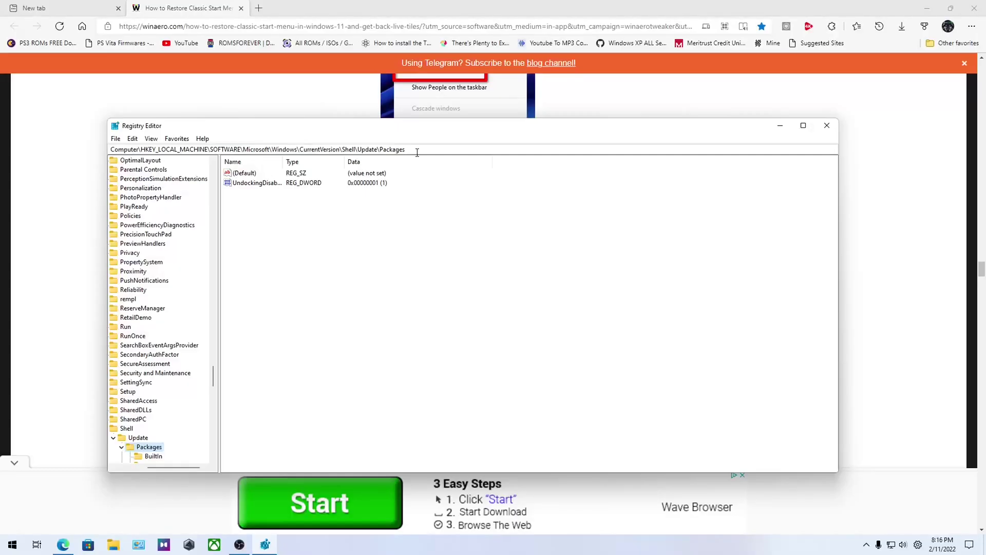
Step: Go to the copied key HKEY_CURRENT_USER\Software\Microsoft\Windows\CurrentVersion\Search in Registry Editor
{"action": "left_click_drag", "start_coordinate": [416, 149], "coordinate": [148, 163]}
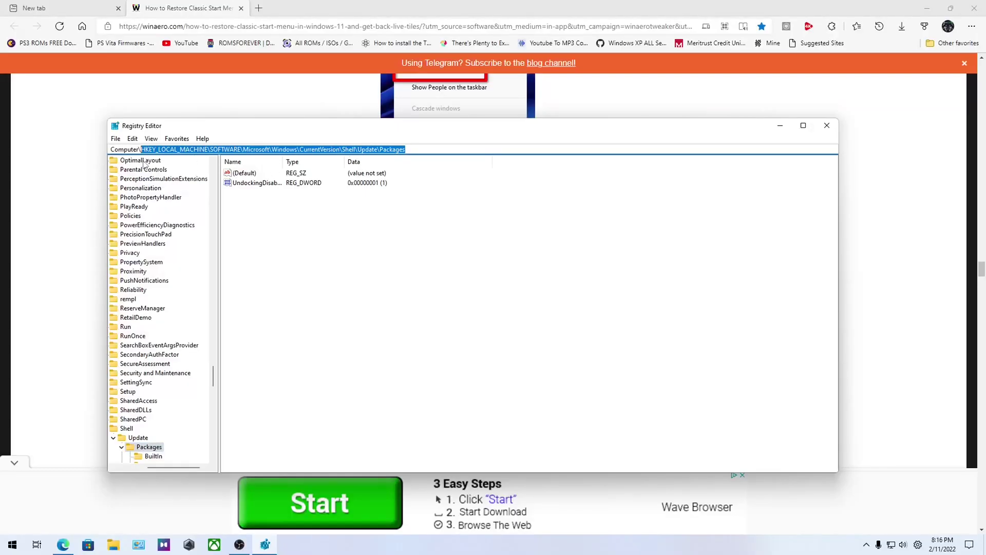
{"action": "right_click", "coordinate": [155, 148]}
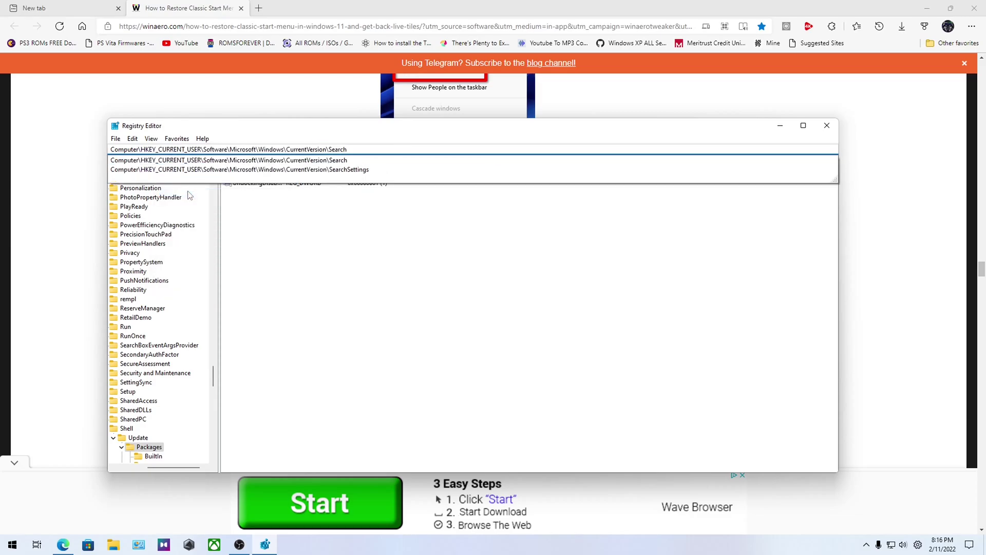
{"action": "key", "text": "Return"}
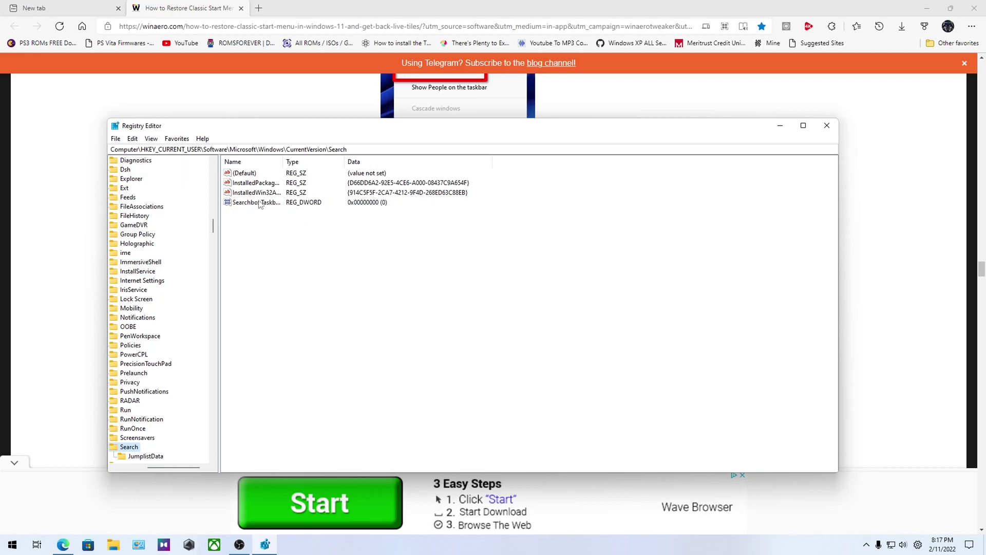
Step: Look at the new DWORD (32-bit) option, inspect the SearchboxTaskbarMode value without changing it, and close Registry Editor
{"action": "right_click", "coordinate": [282, 241]}
{"action": "mouse_move", "coordinate": [305, 247]}
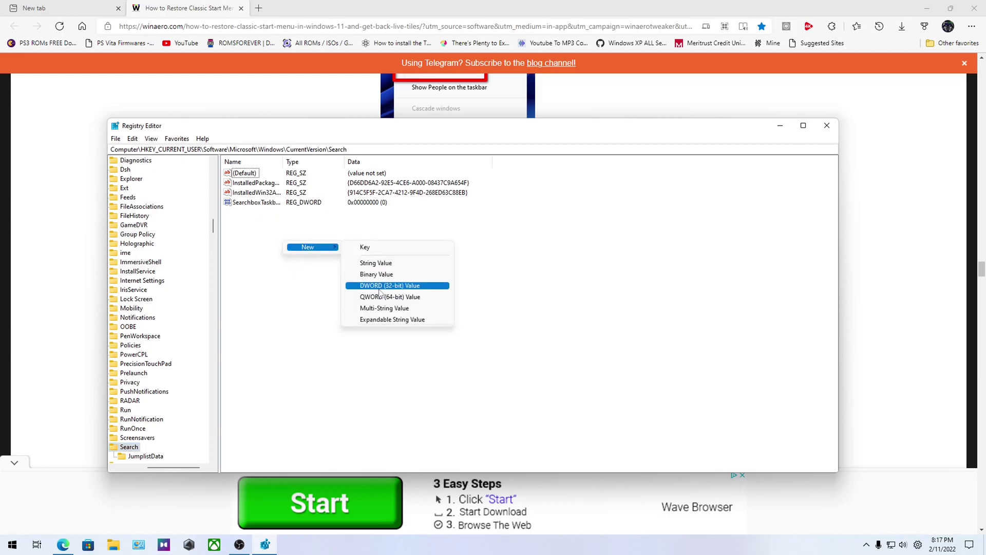
{"action": "left_click", "coordinate": [282, 271]}
{"action": "left_click", "coordinate": [276, 204]}
{"action": "double_click", "coordinate": [276, 204]}
{"action": "left_click", "coordinate": [210, 197]}
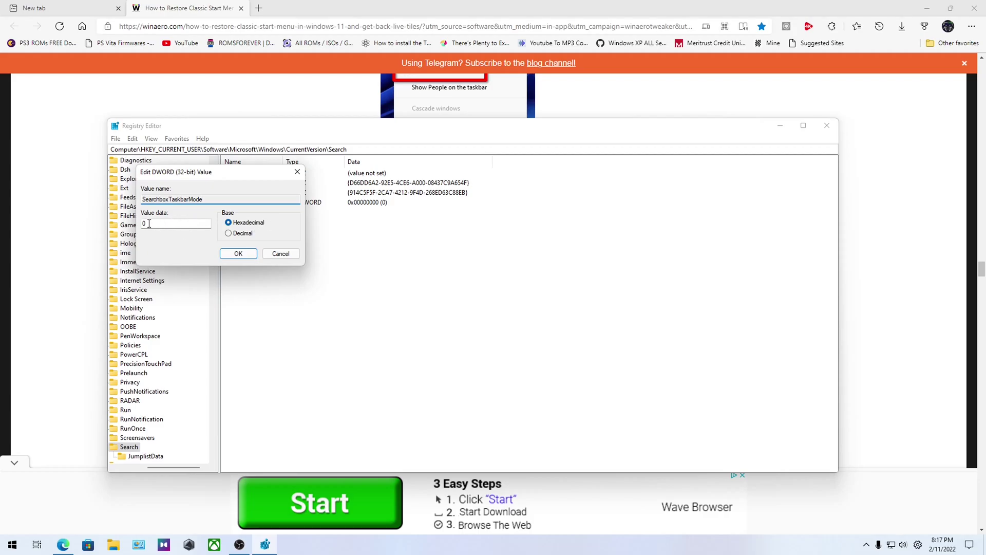
{"action": "left_click", "coordinate": [280, 254]}
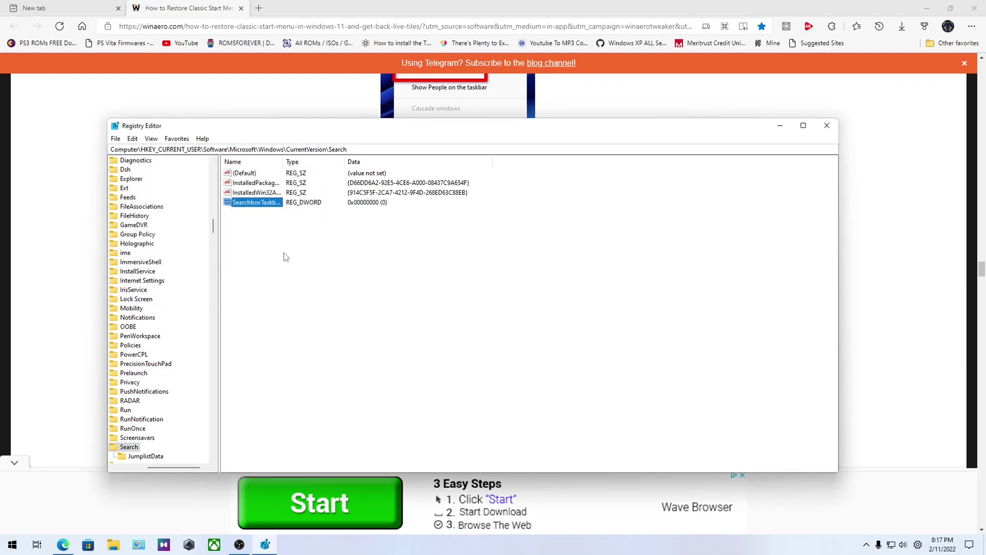
{"action": "left_click", "coordinate": [827, 126]}
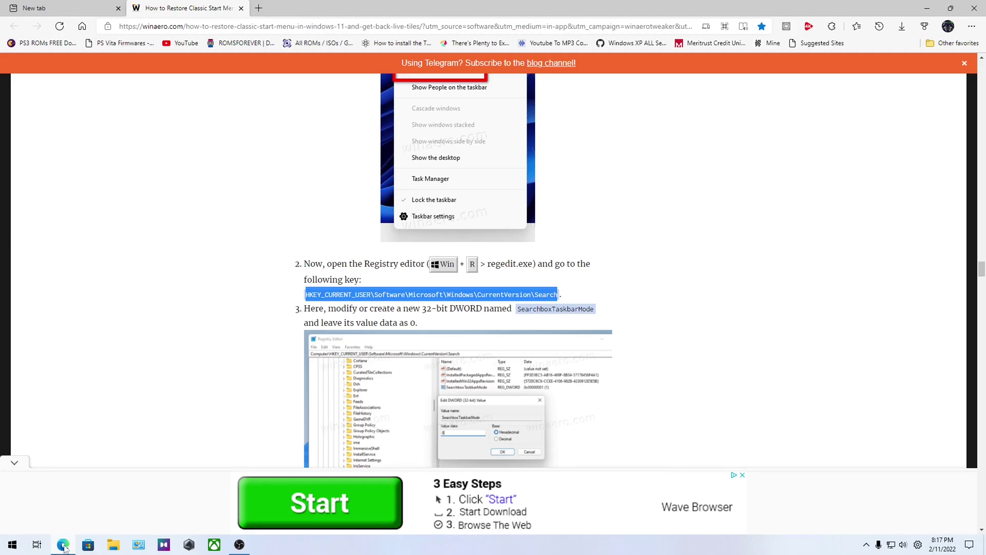
Step: Show the Cortana button on the taskbar and hide it again
{"action": "mouse_move", "coordinate": [65, 548]}
{"action": "right_click", "coordinate": [355, 549]}
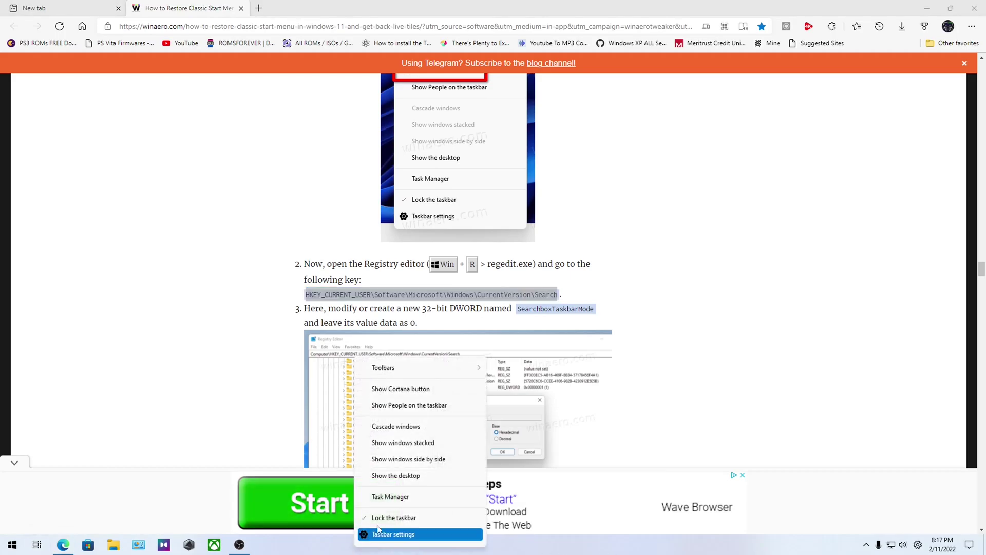
{"action": "left_click", "coordinate": [403, 389]}
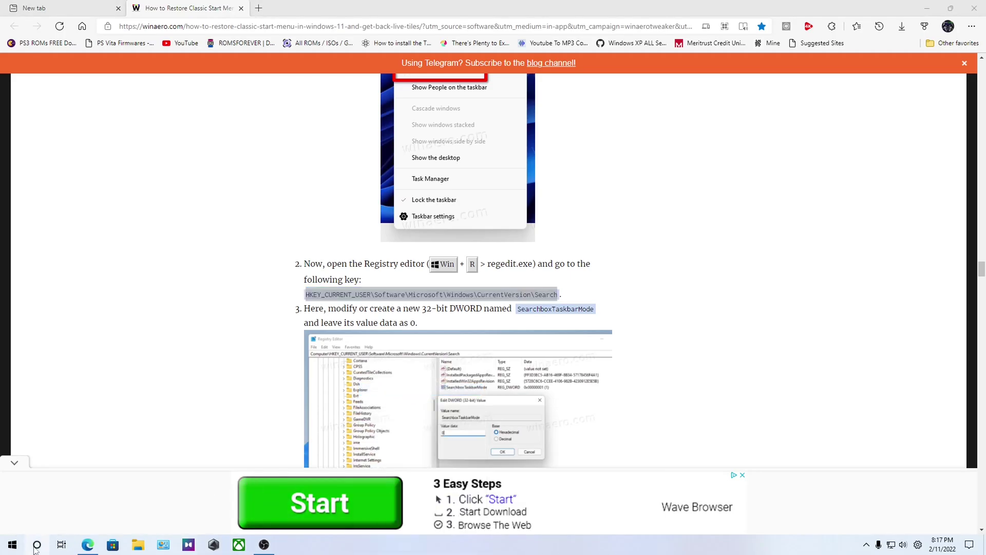
{"action": "right_click", "coordinate": [361, 550]}
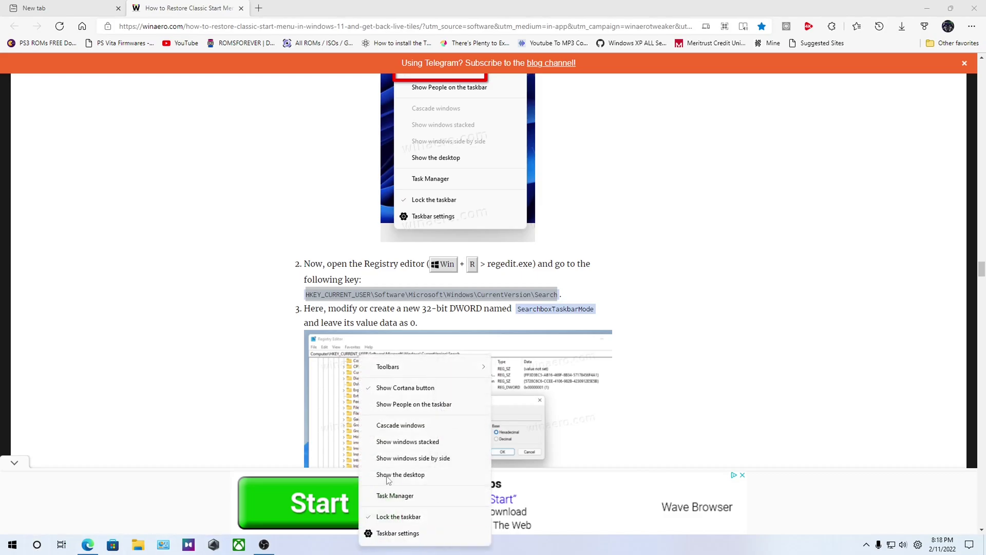
{"action": "left_click", "coordinate": [402, 388]}
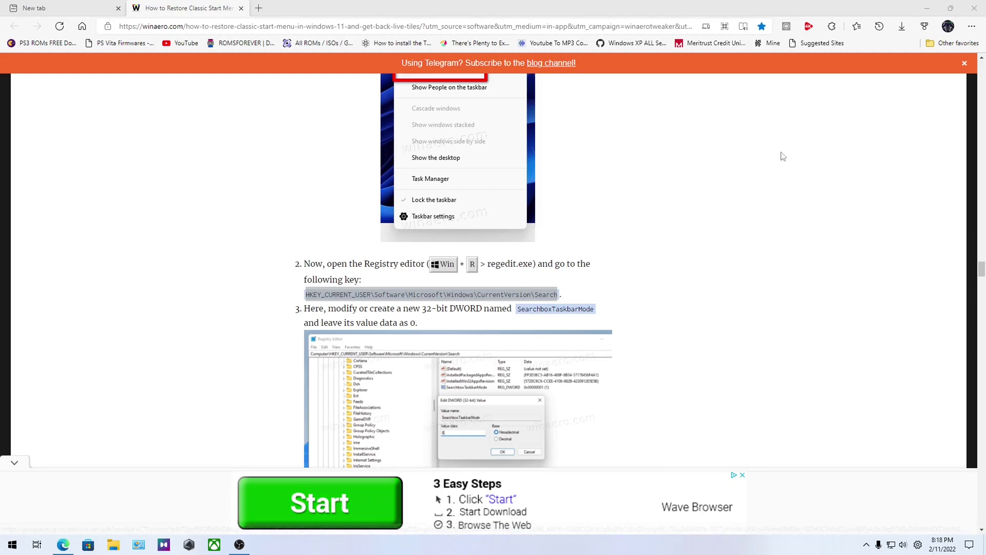
Step: Review the article's sections on ungrouping taskbar icons, using Winaero Tweaker, and restoring defaults, and minimize the browser
{"action": "scroll", "coordinate": [704, 157], "scroll_direction": "down", "scroll_amount": 15}
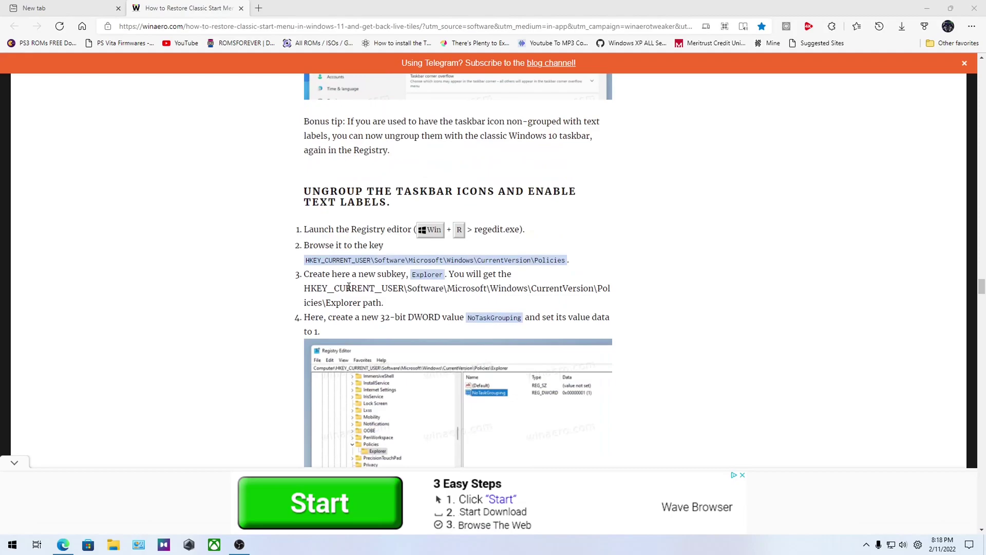
{"action": "scroll", "coordinate": [435, 218], "scroll_direction": "down", "scroll_amount": 1}
{"action": "scroll", "coordinate": [436, 218], "scroll_direction": "down", "scroll_amount": 6}
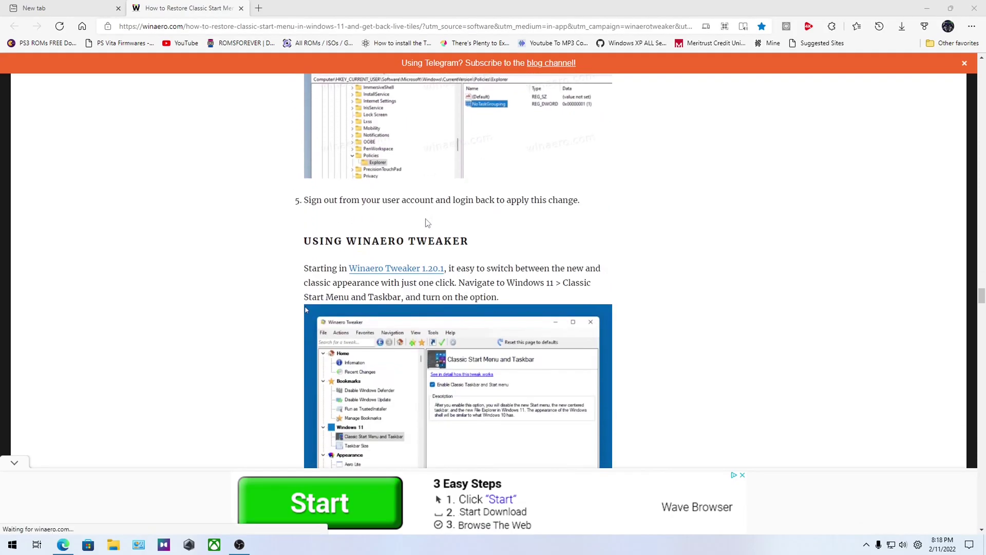
{"action": "scroll", "coordinate": [430, 241], "scroll_direction": "down", "scroll_amount": 4}
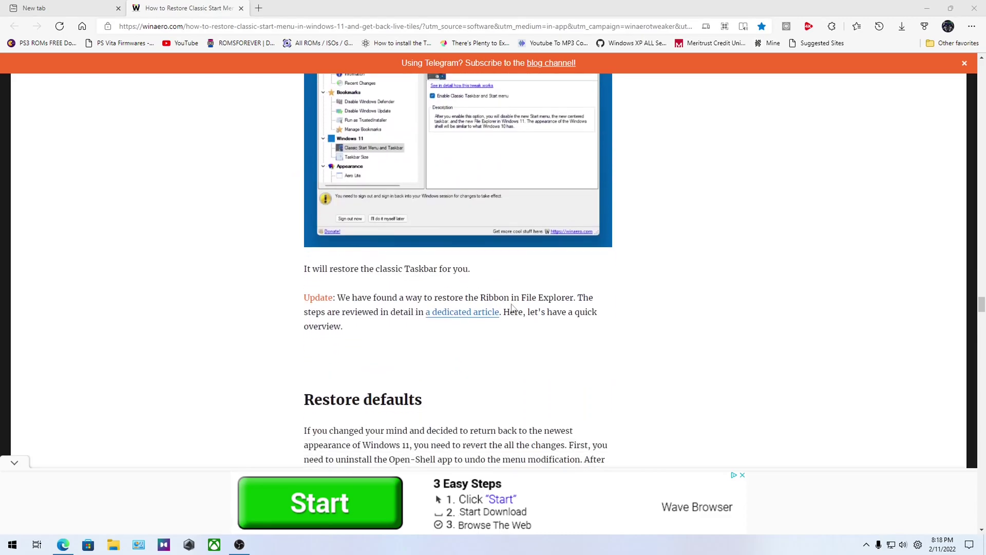
{"action": "scroll", "coordinate": [528, 310], "scroll_direction": "up", "scroll_amount": 8}
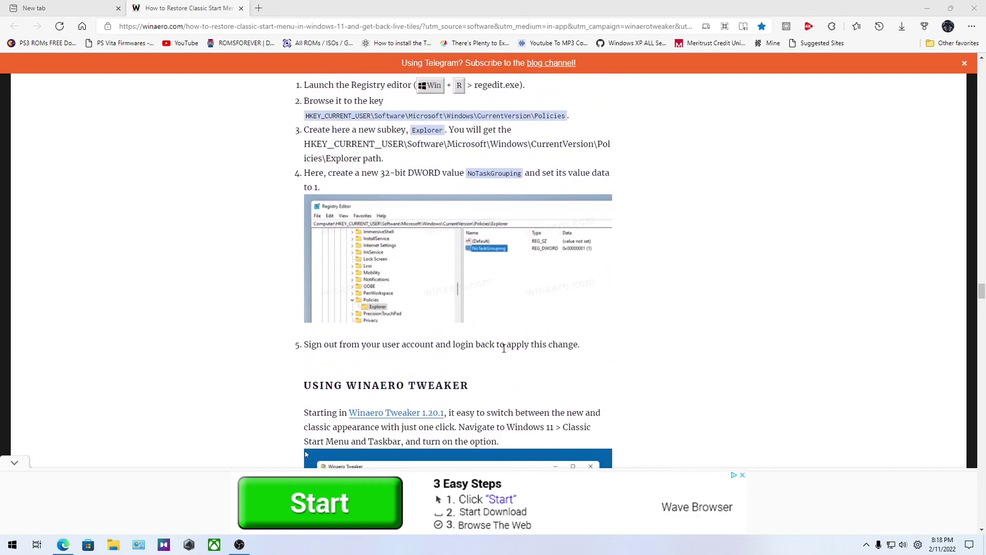
{"action": "scroll", "coordinate": [507, 346], "scroll_direction": "up", "scroll_amount": 3}
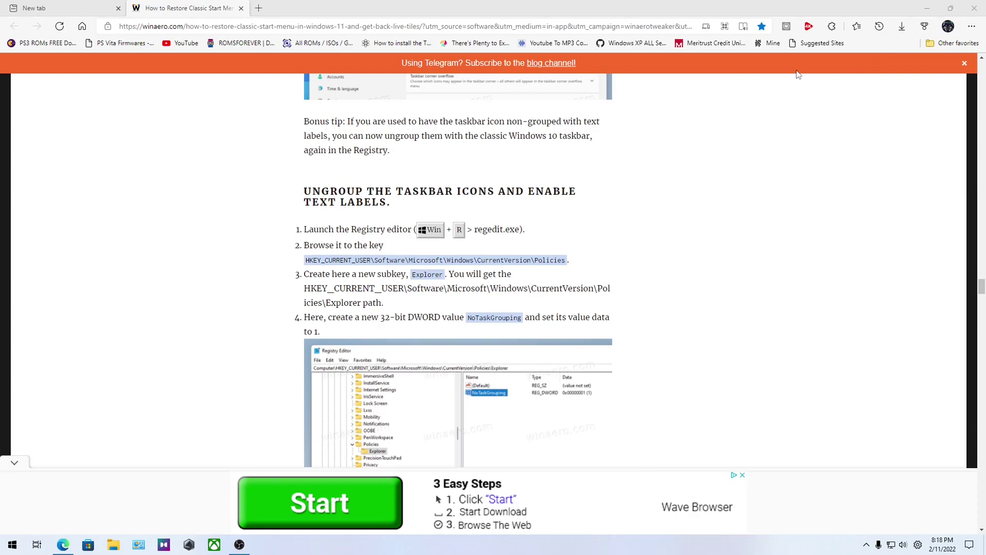
{"action": "left_click", "coordinate": [928, 7]}
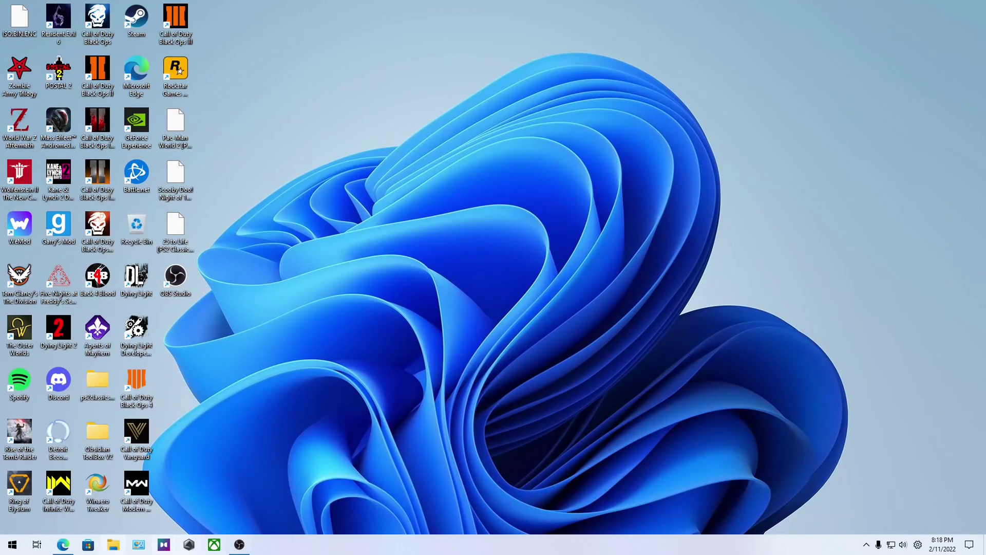
Step: Show the classic Start menu with Microsoft Edge's recent items and tasks, and close it
{"action": "left_click", "coordinate": [12, 544]}
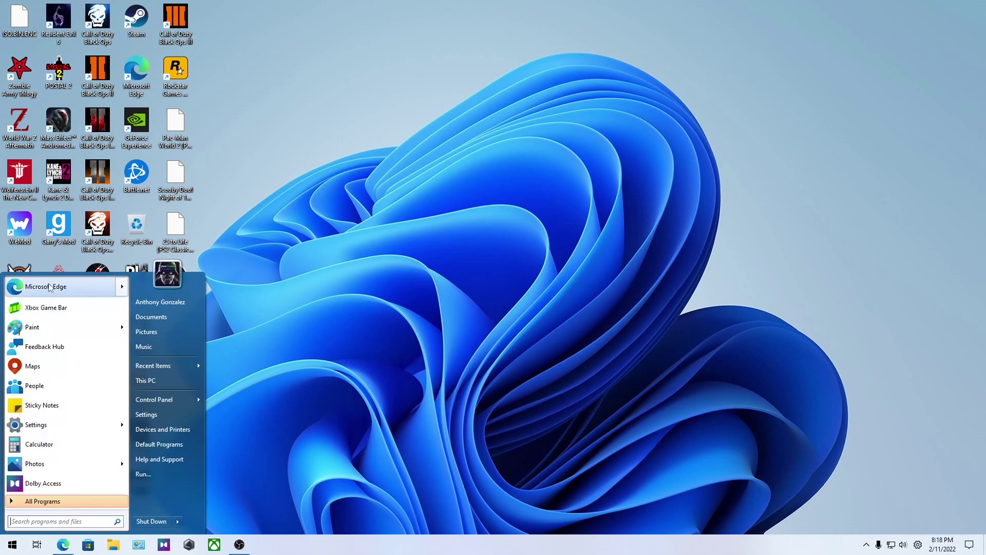
{"action": "mouse_move", "coordinate": [50, 287]}
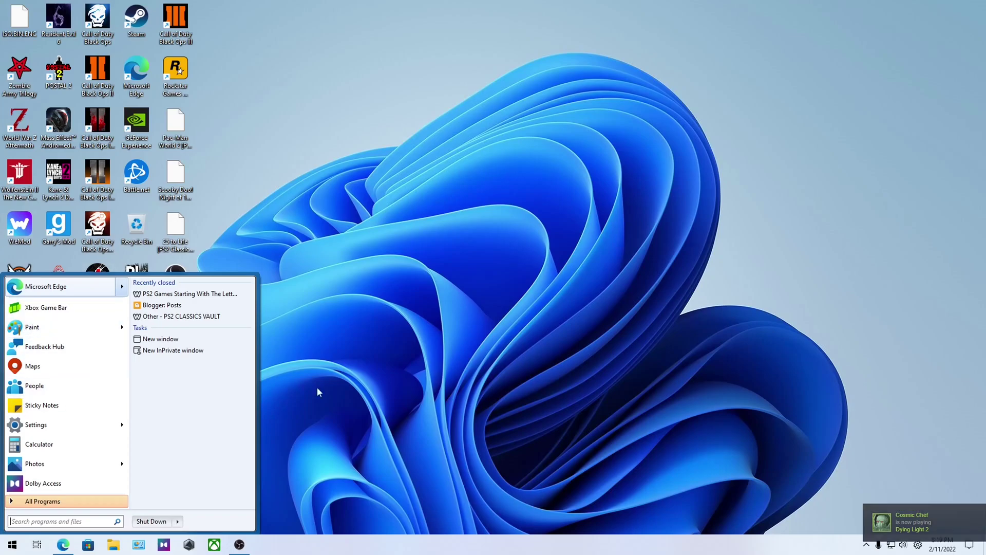
{"action": "left_click", "coordinate": [579, 317]}
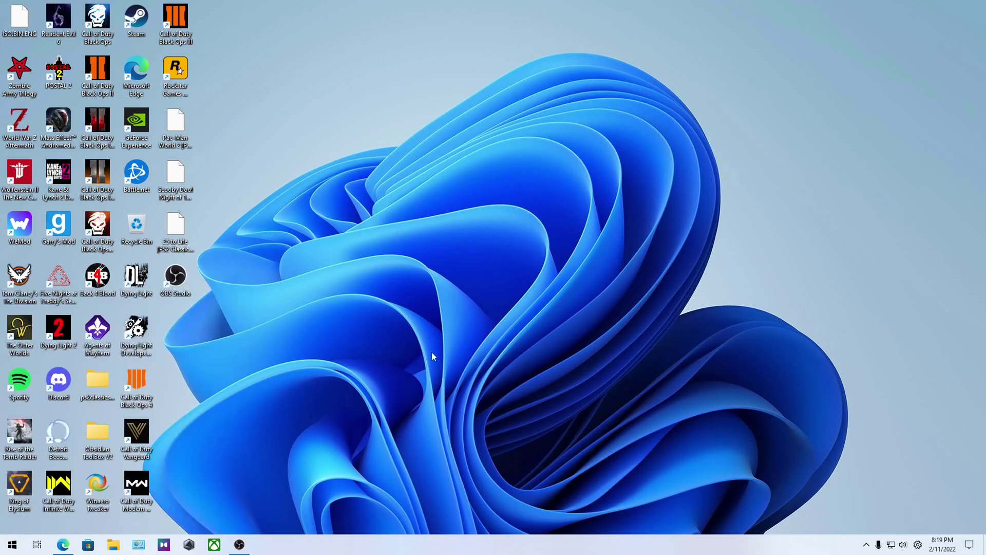
Step: Reopen the Start menu briefly, inspect the desktop's context menu down to Restart Explorer, and dismiss it without choosing anything
{"action": "left_click", "coordinate": [13, 544]}
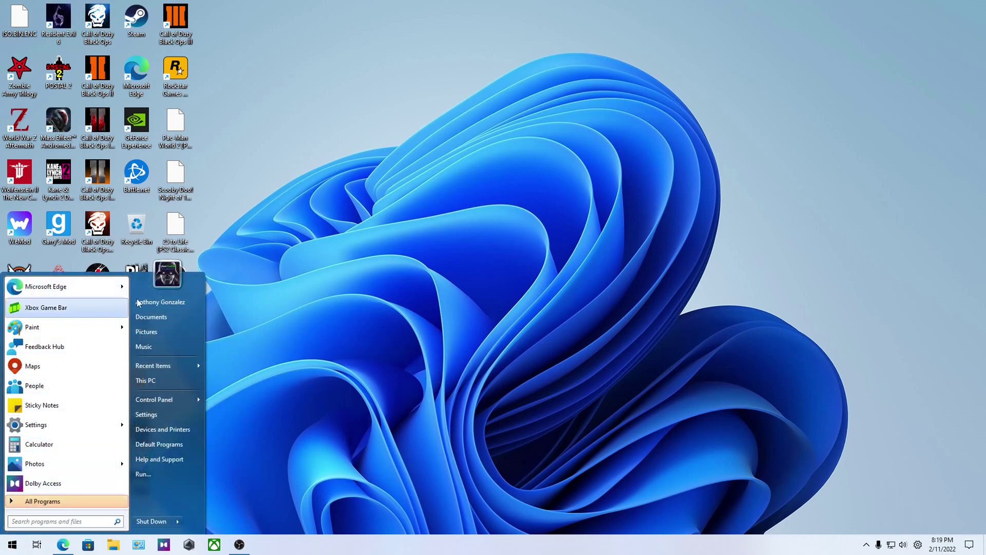
{"action": "right_click", "coordinate": [267, 241]}
{"action": "right_click", "coordinate": [174, 290]}
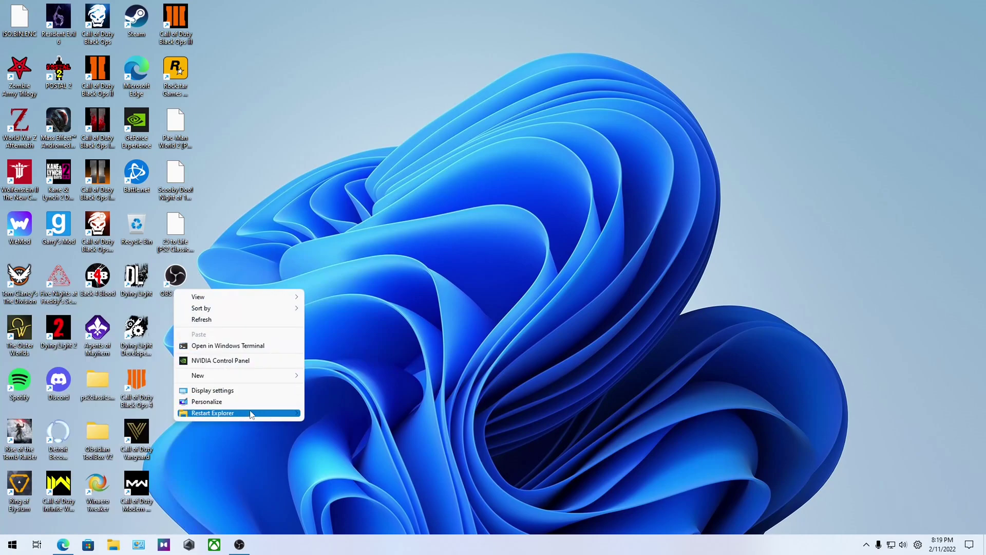
{"action": "left_click", "coordinate": [260, 464]}
Step: Look through the All Programs list in the classic Start menu and close the menu
{"action": "left_click", "coordinate": [12, 544]}
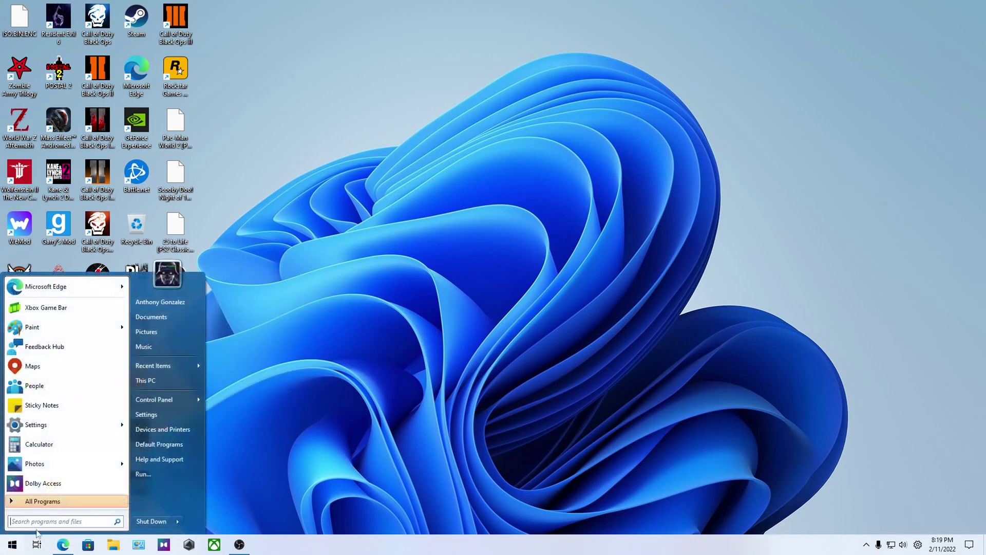
{"action": "left_click", "coordinate": [50, 503]}
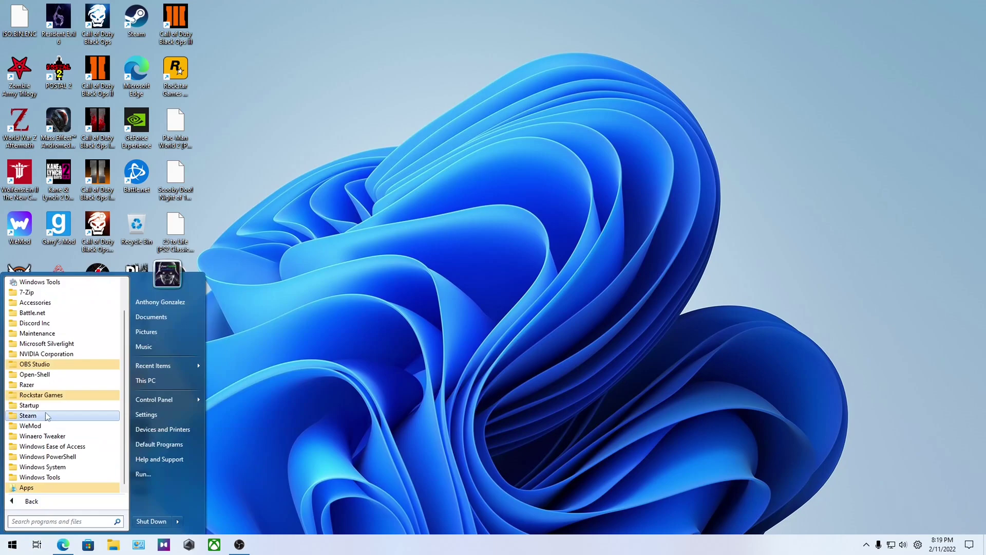
{"action": "left_click", "coordinate": [272, 376]}
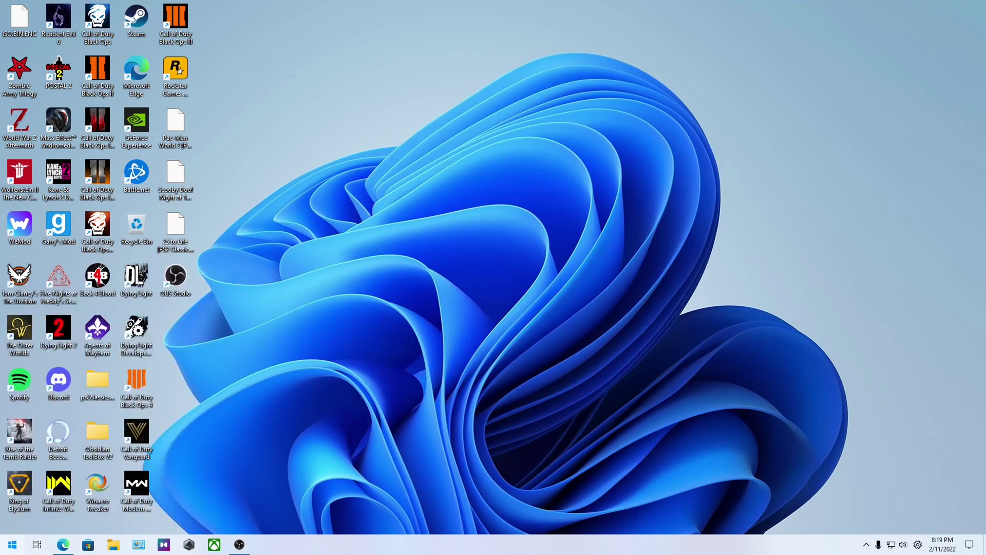